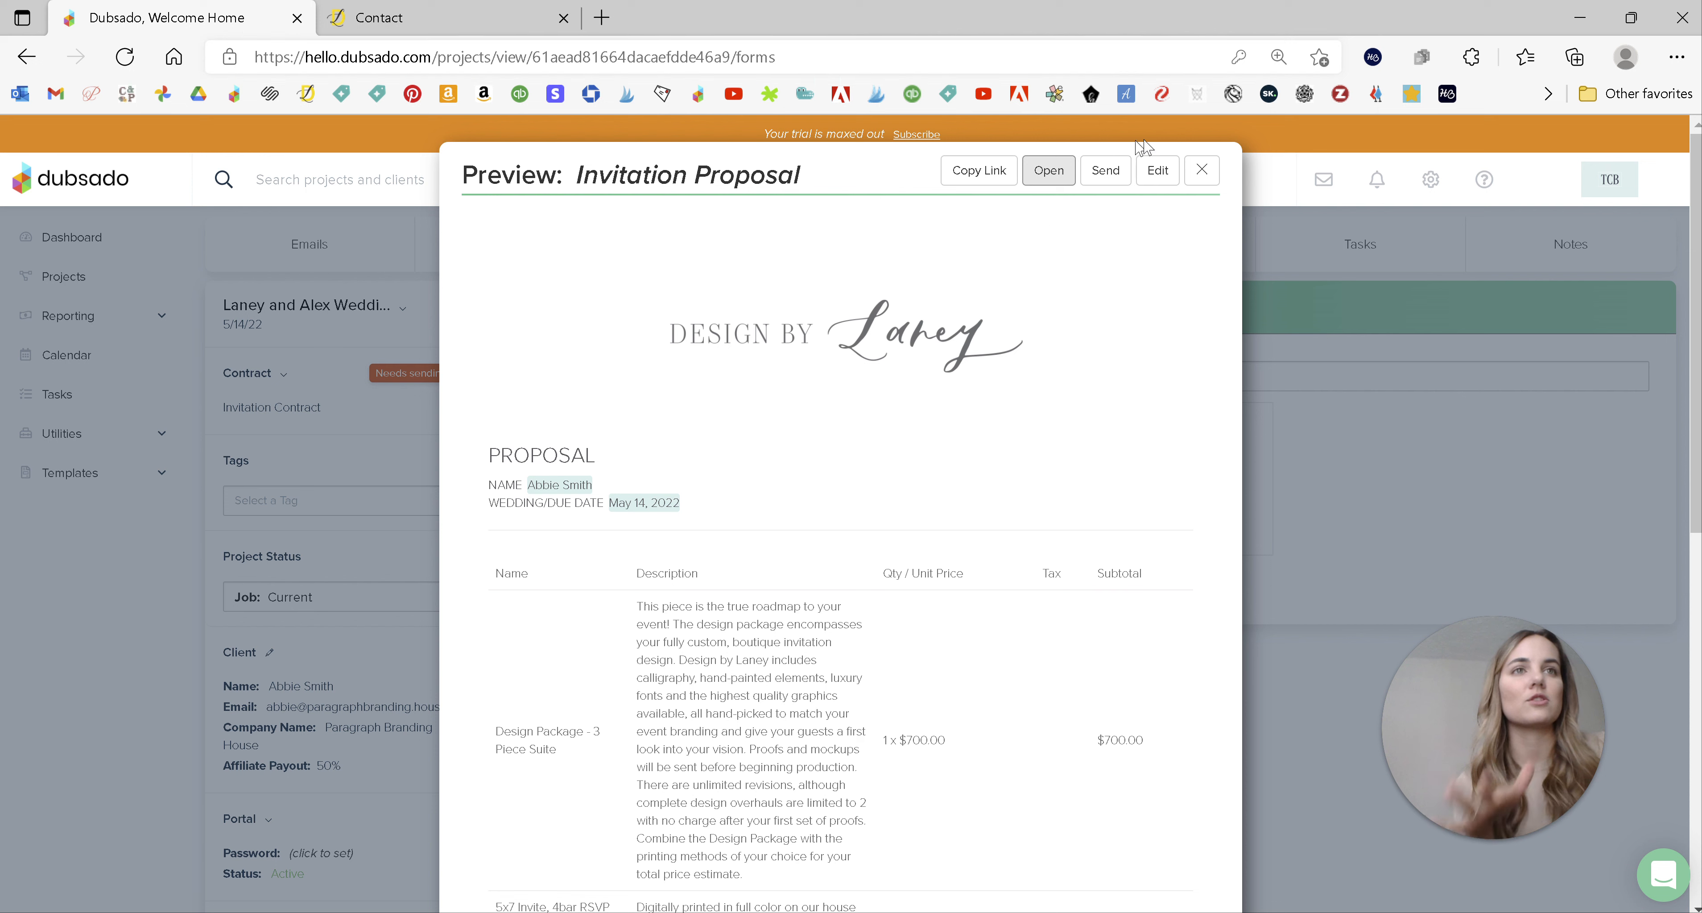
# Close the Invitation Proposal preview and start a new questionnaire form titled "Information Quest"
pyautogui.click(1202, 171)
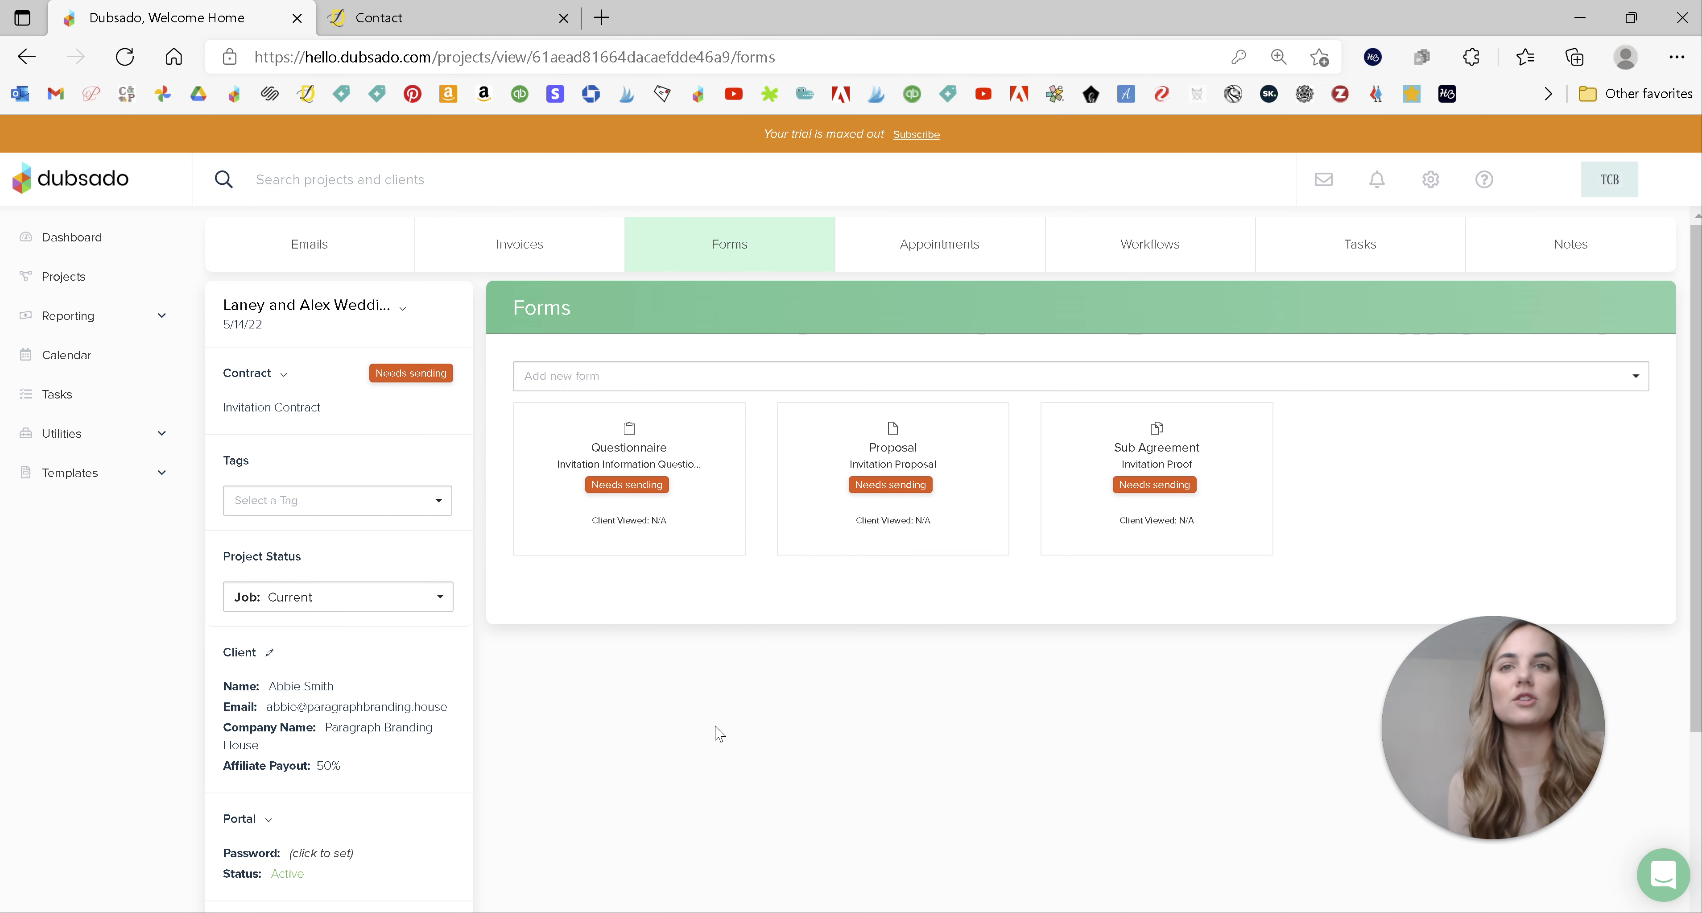
pyautogui.click(70, 473)
pyautogui.moveTo(493, 357); pyautogui.dragTo(236, 370)
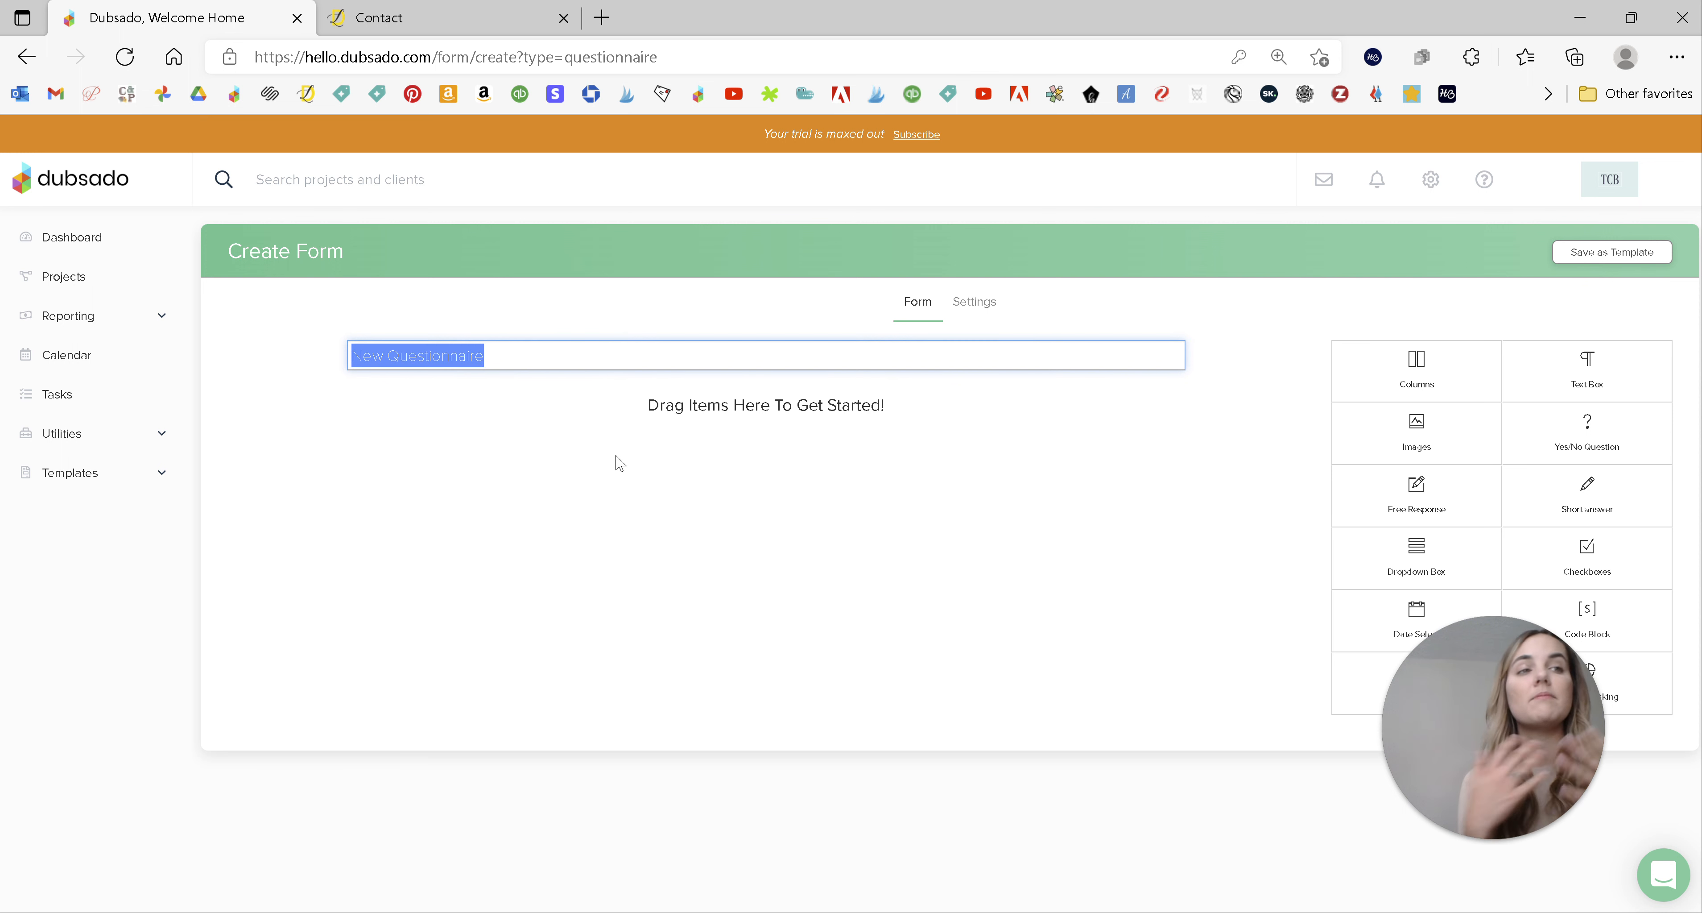
pyautogui.write('Information Quest')
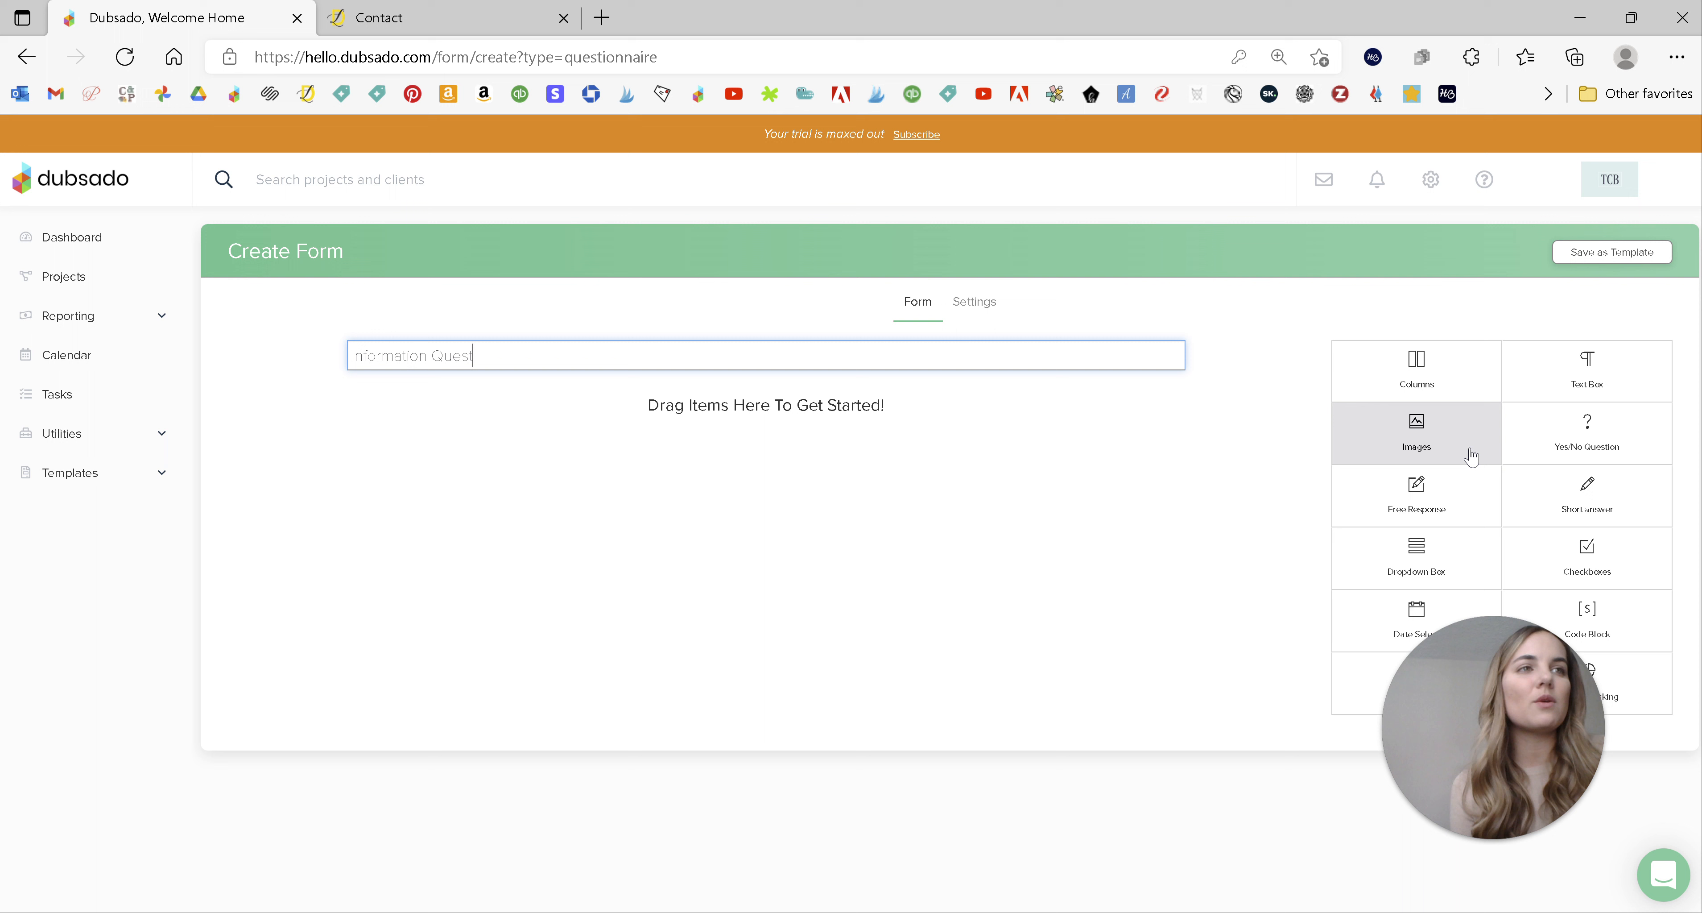
pyautogui.moveTo(1483, 663); pyautogui.dragTo(1185, 690)
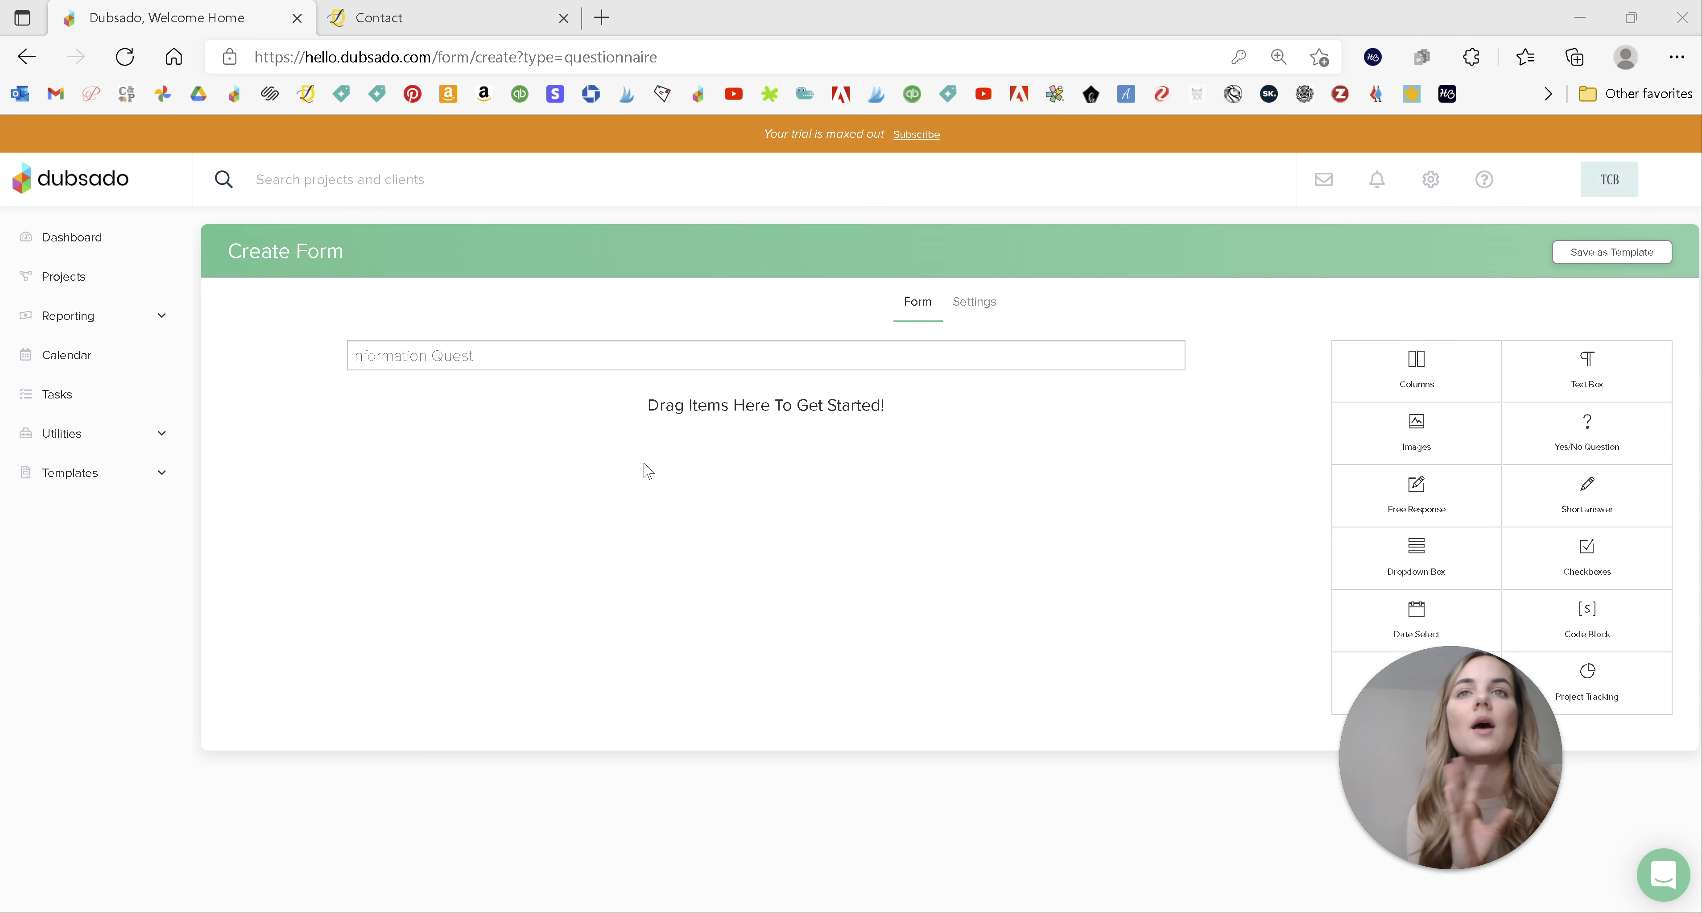
# Open the existing Invitation Design Questionnaire form template for editing
pyautogui.click(106, 475)
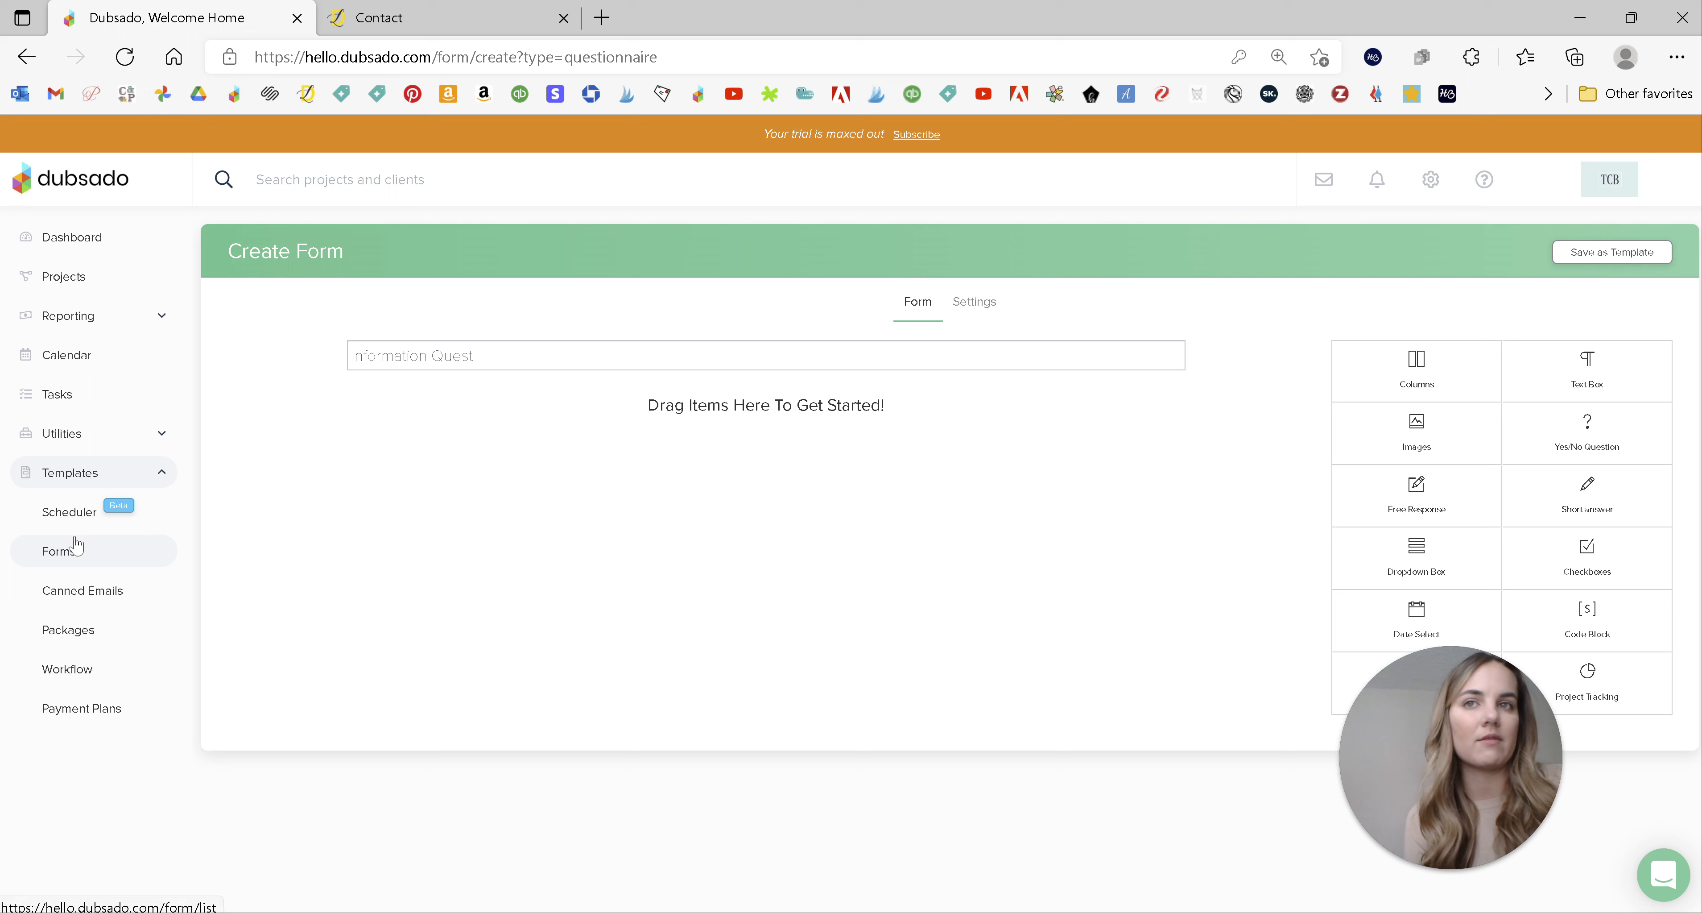
pyautogui.click(99, 551)
pyautogui.click(972, 212)
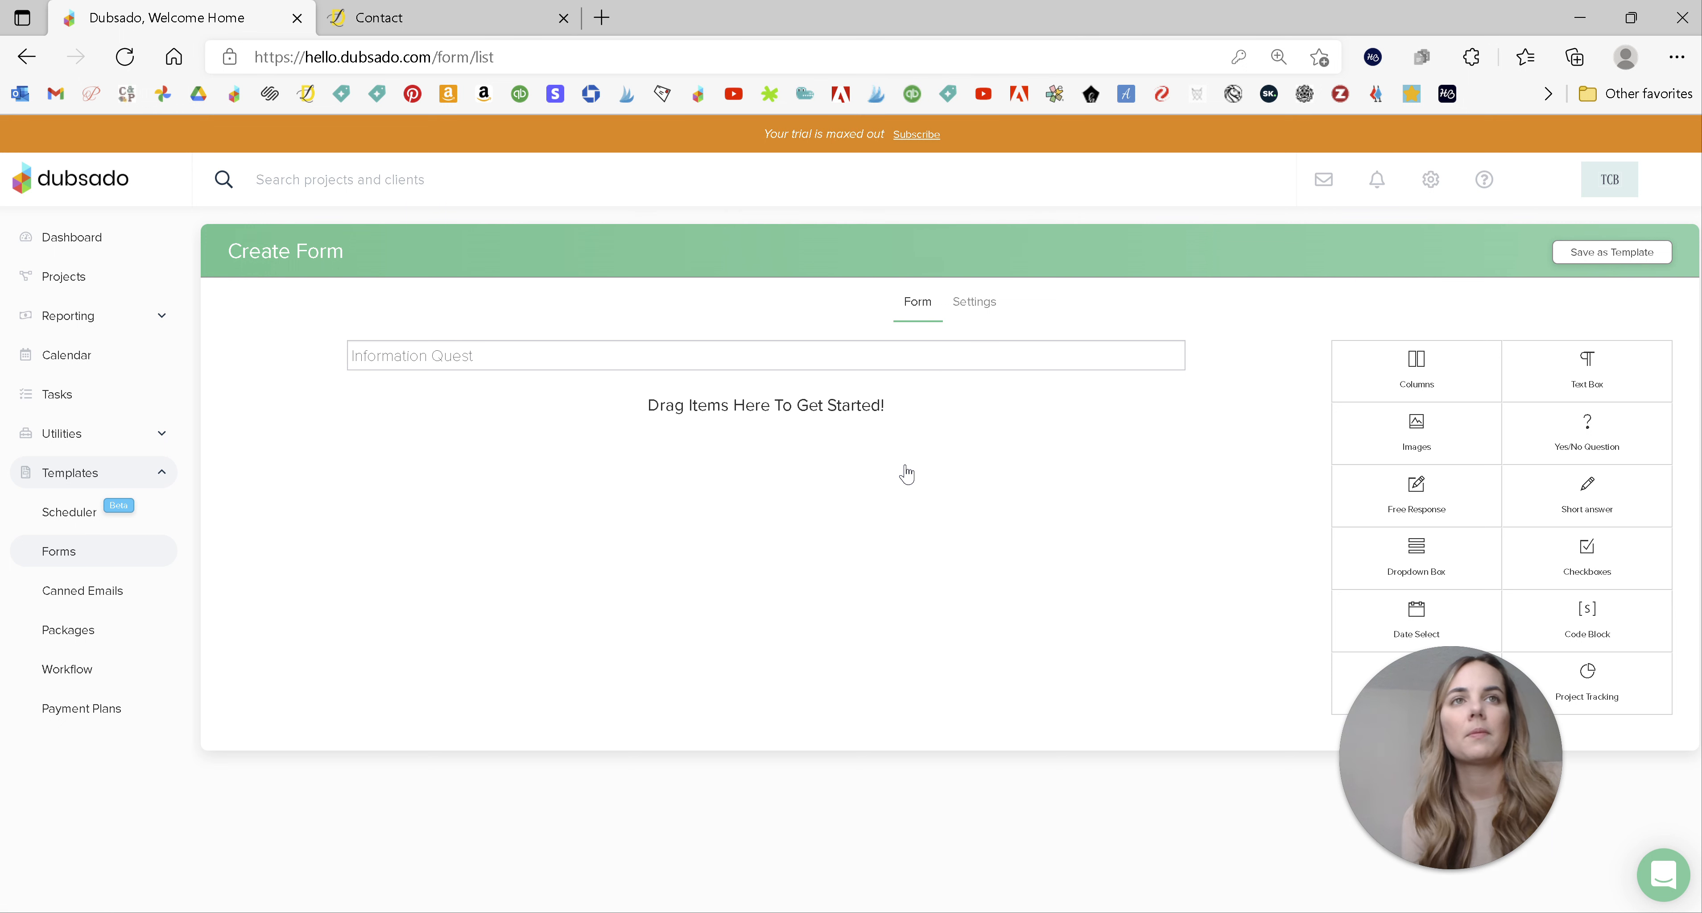
pyautogui.scroll(-3, 907, 475)
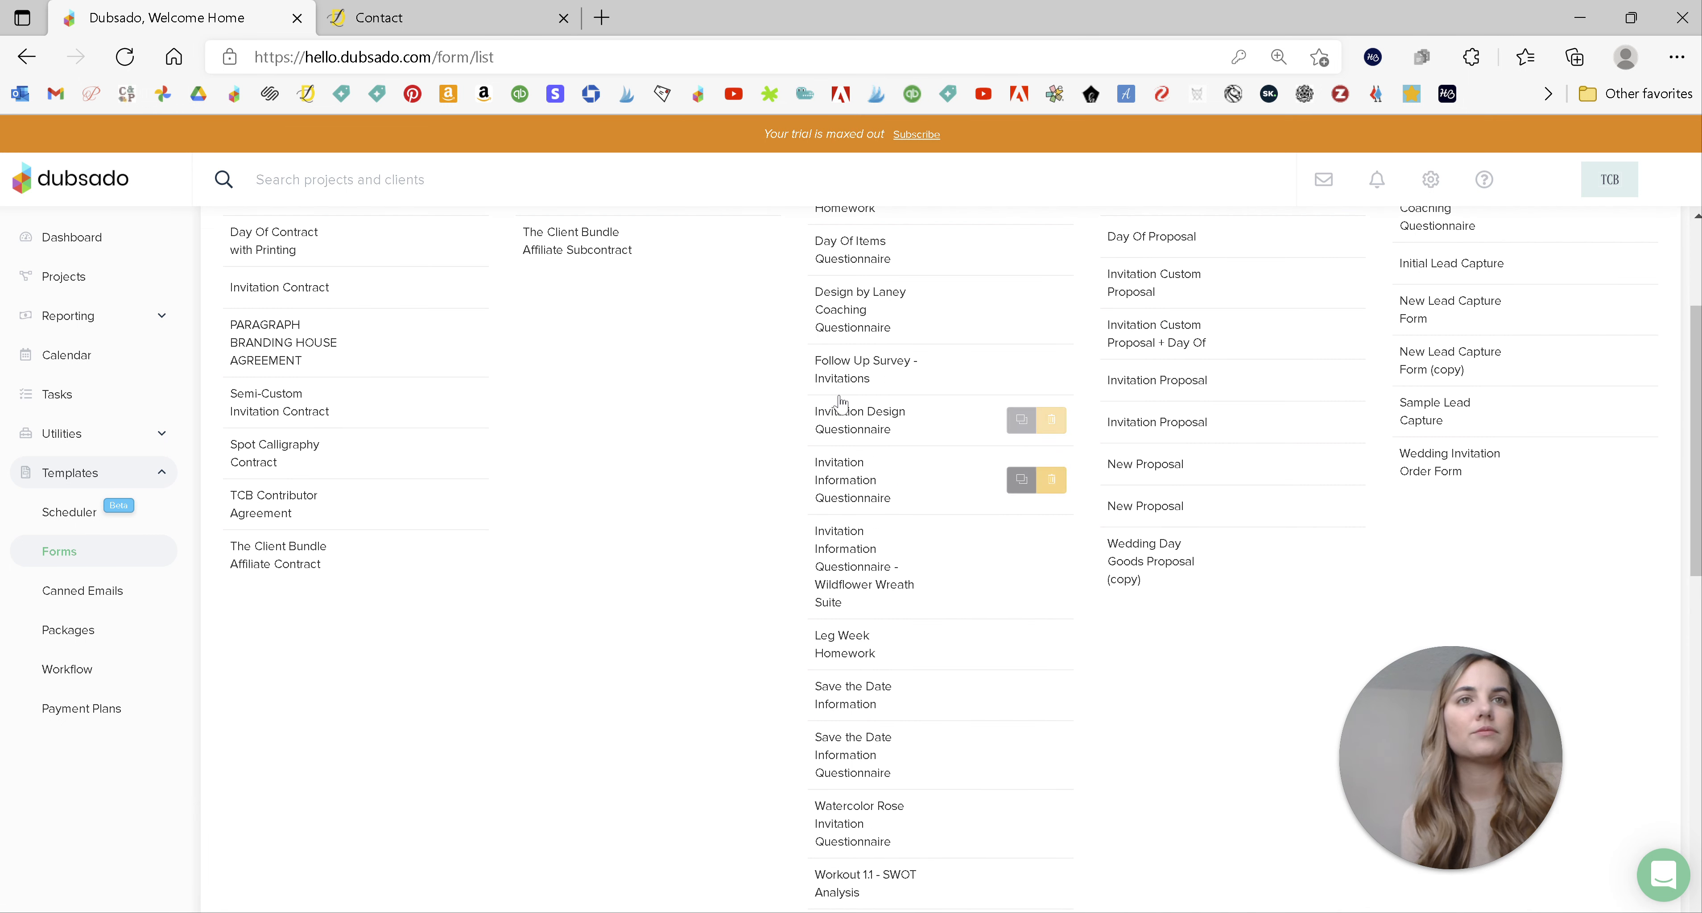
pyautogui.click(844, 417)
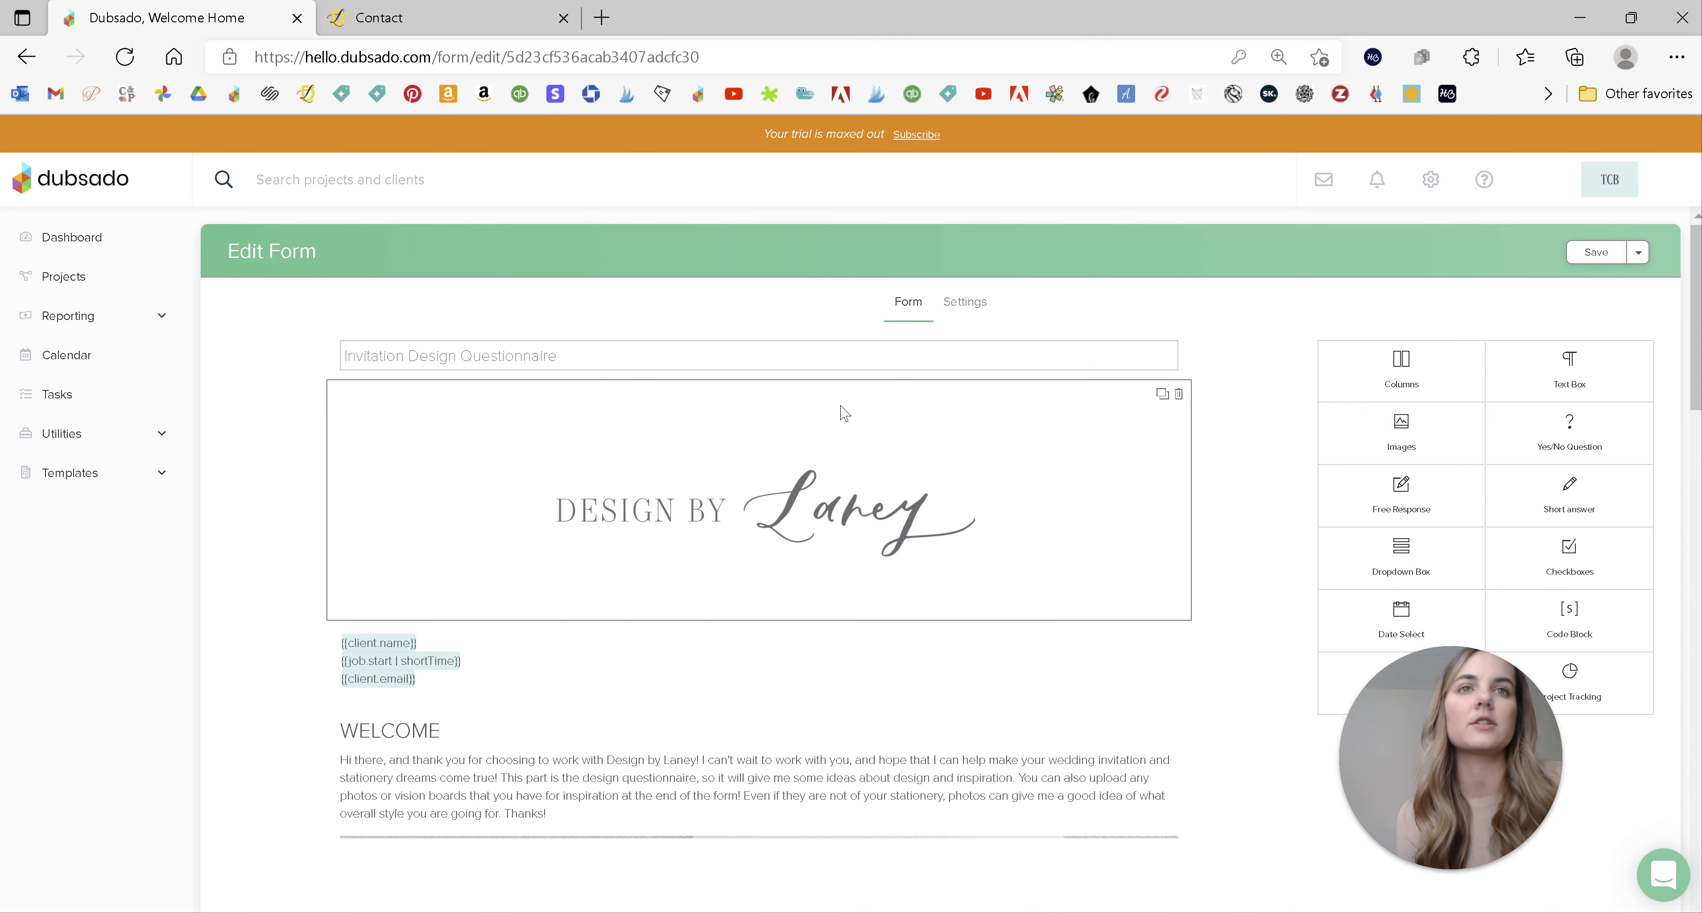
# Look at the image options of the logo header at the start of the questionnaire
pyautogui.scroll(-2, 954, 379)
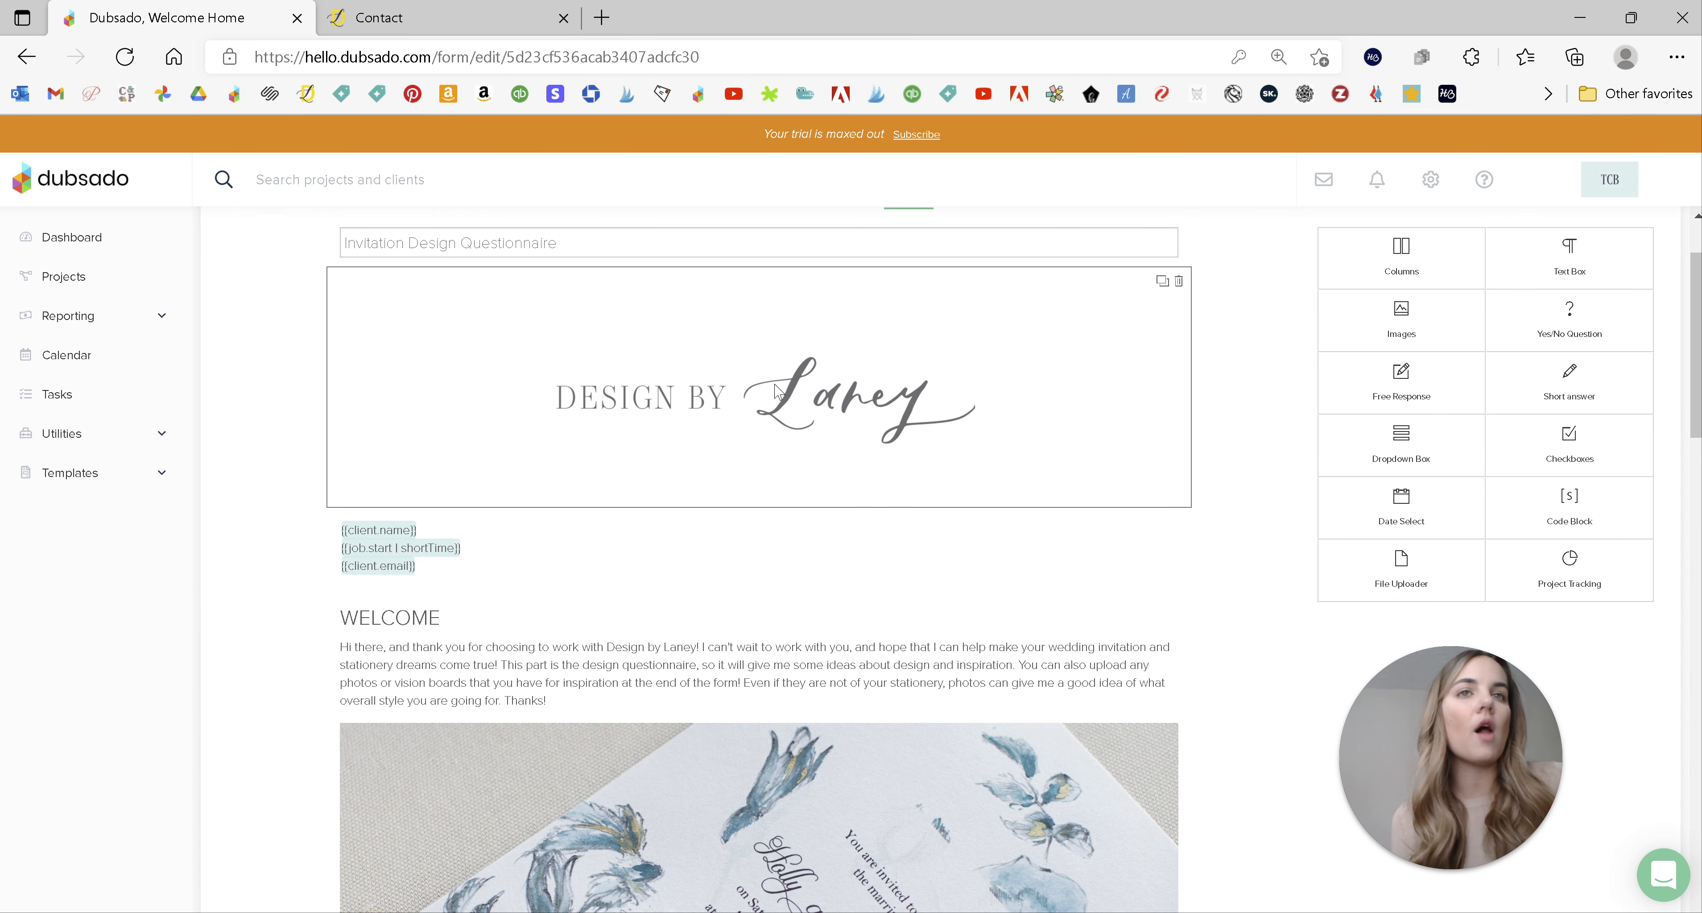
pyautogui.click(747, 430)
pyautogui.click(747, 431)
pyautogui.click(1297, 656)
pyautogui.click(1299, 753)
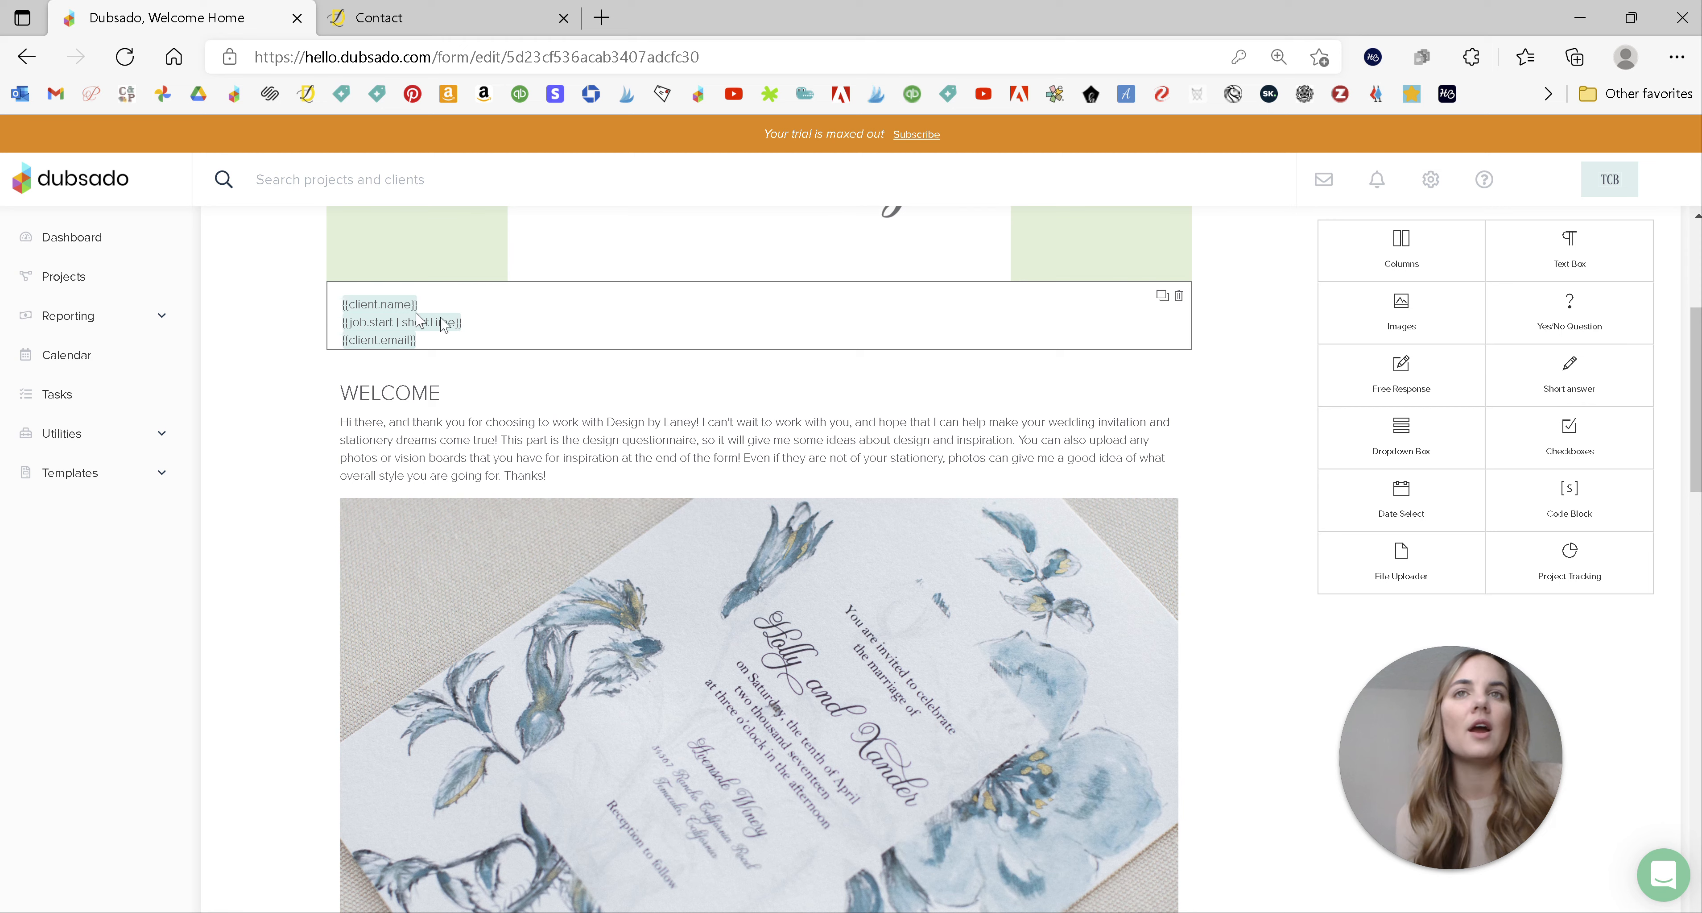
# Add a blank line at the end of the client details text box and browse its Project, Client and Invoice smart fields
pyautogui.click(449, 323)
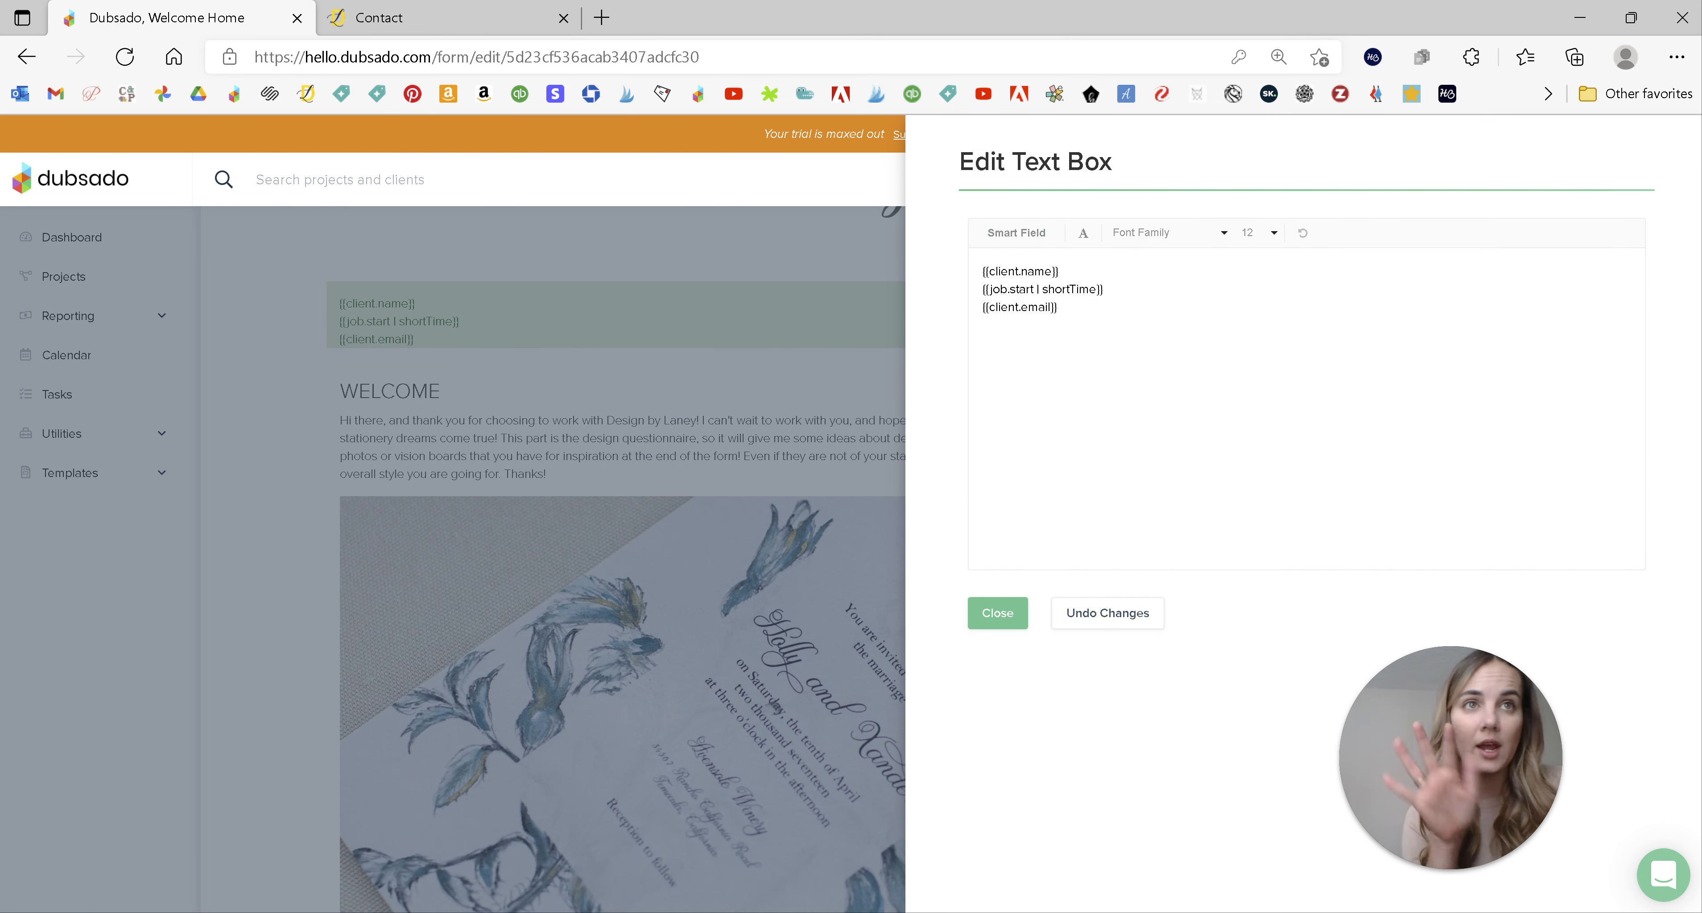
pyautogui.click(1057, 308)
pyautogui.click(1016, 232)
pyautogui.click(1011, 262)
pyautogui.click(1069, 263)
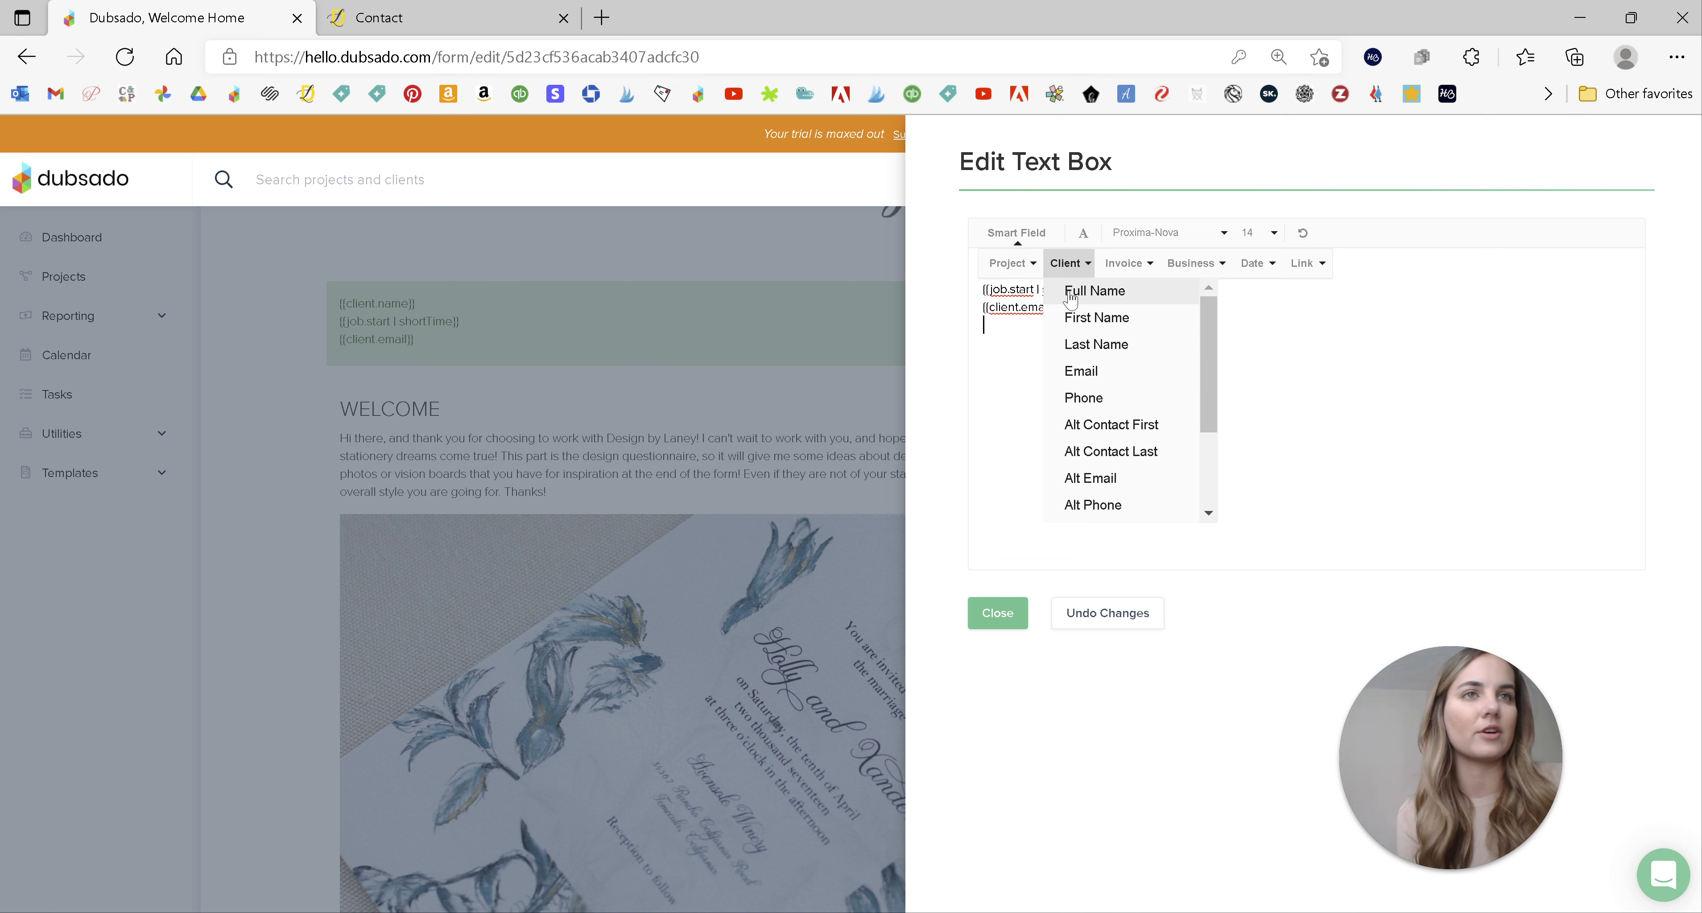
pyautogui.click(1127, 263)
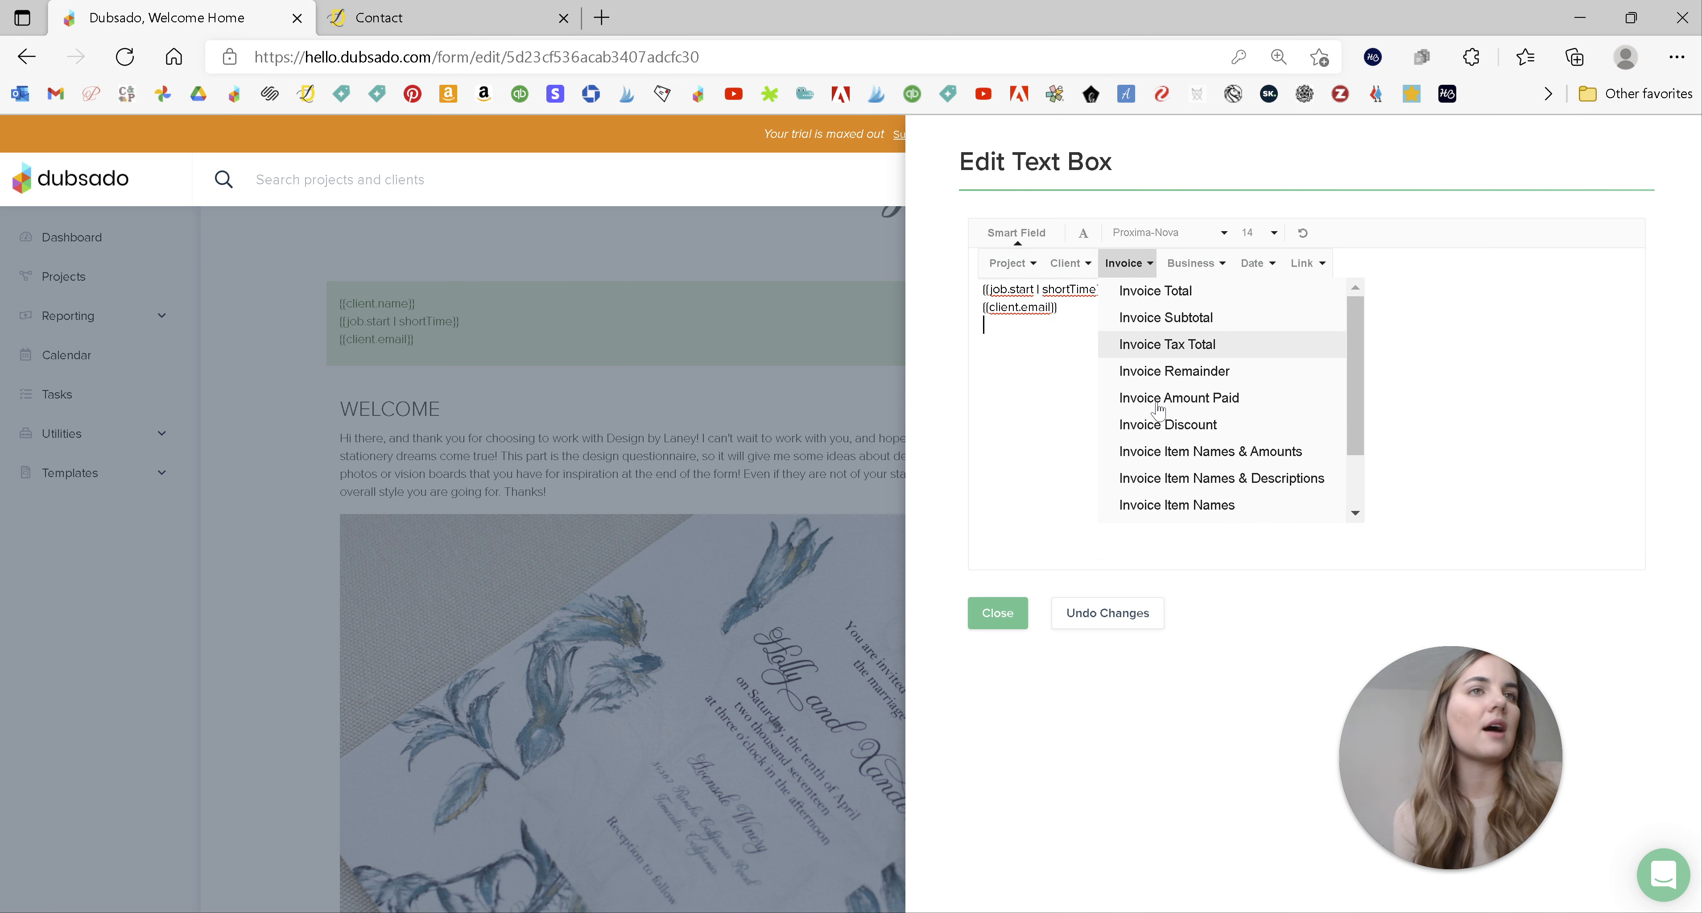
pyautogui.click(998, 613)
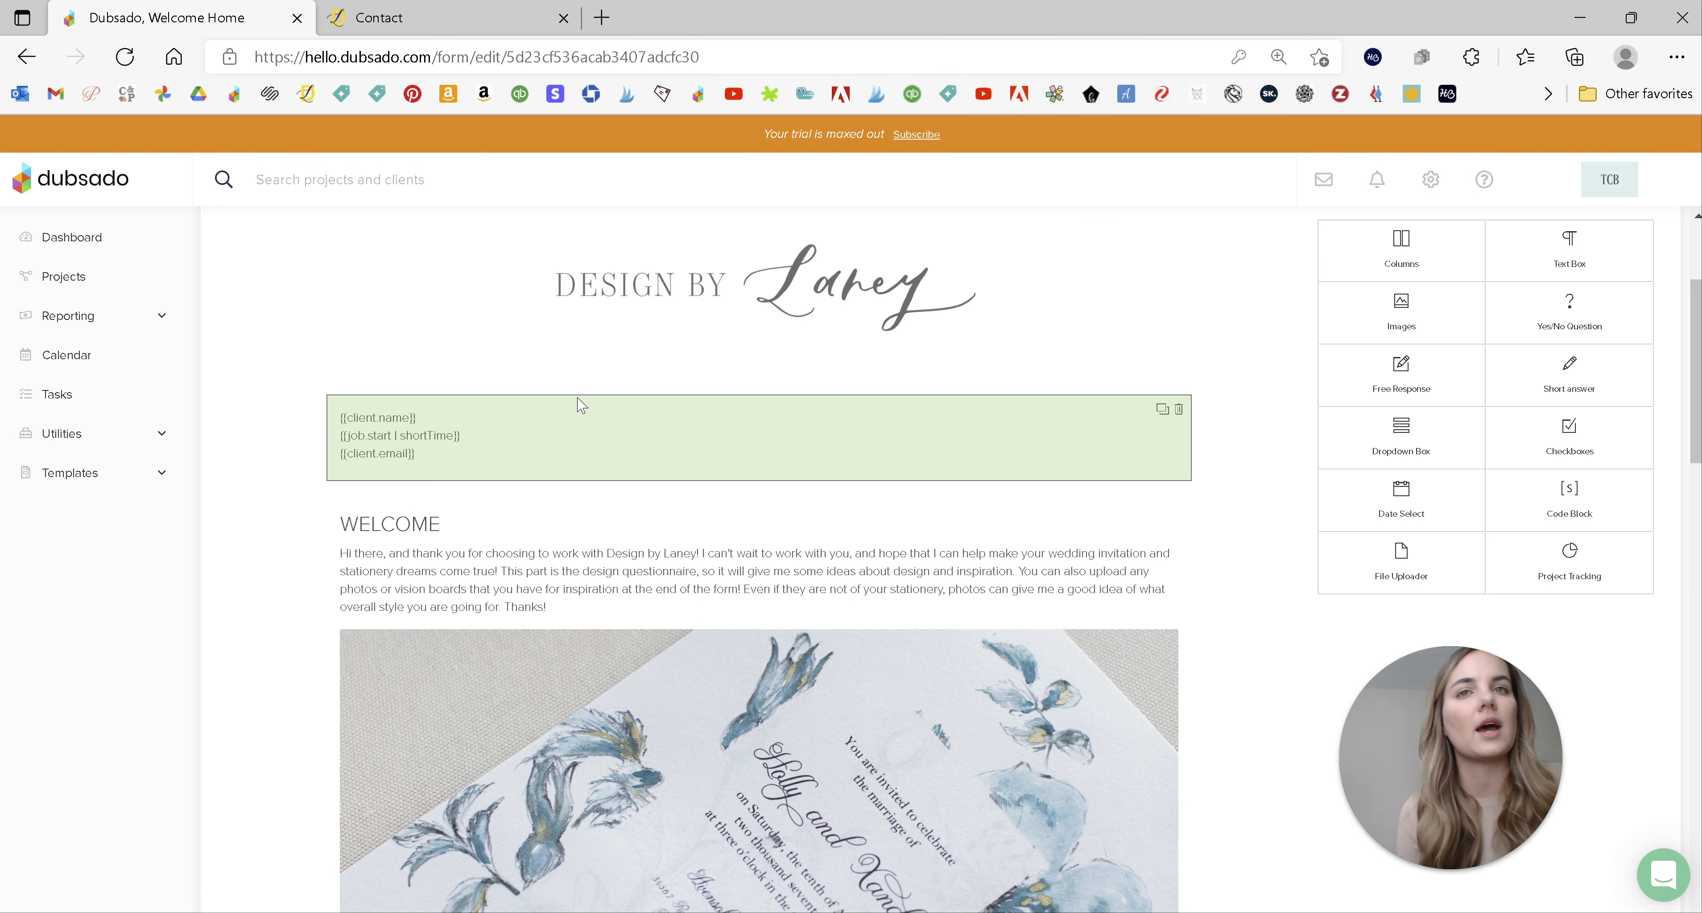
# Replace the blue floral invitation photo below the welcome text with the lemon invitation photo from the uploaded images
pyautogui.scroll(-3, 592, 370)
pyautogui.scroll(-3, 601, 357)
pyautogui.click(661, 462)
pyautogui.scroll(-4, 1058, 561)
pyautogui.click(1011, 441)
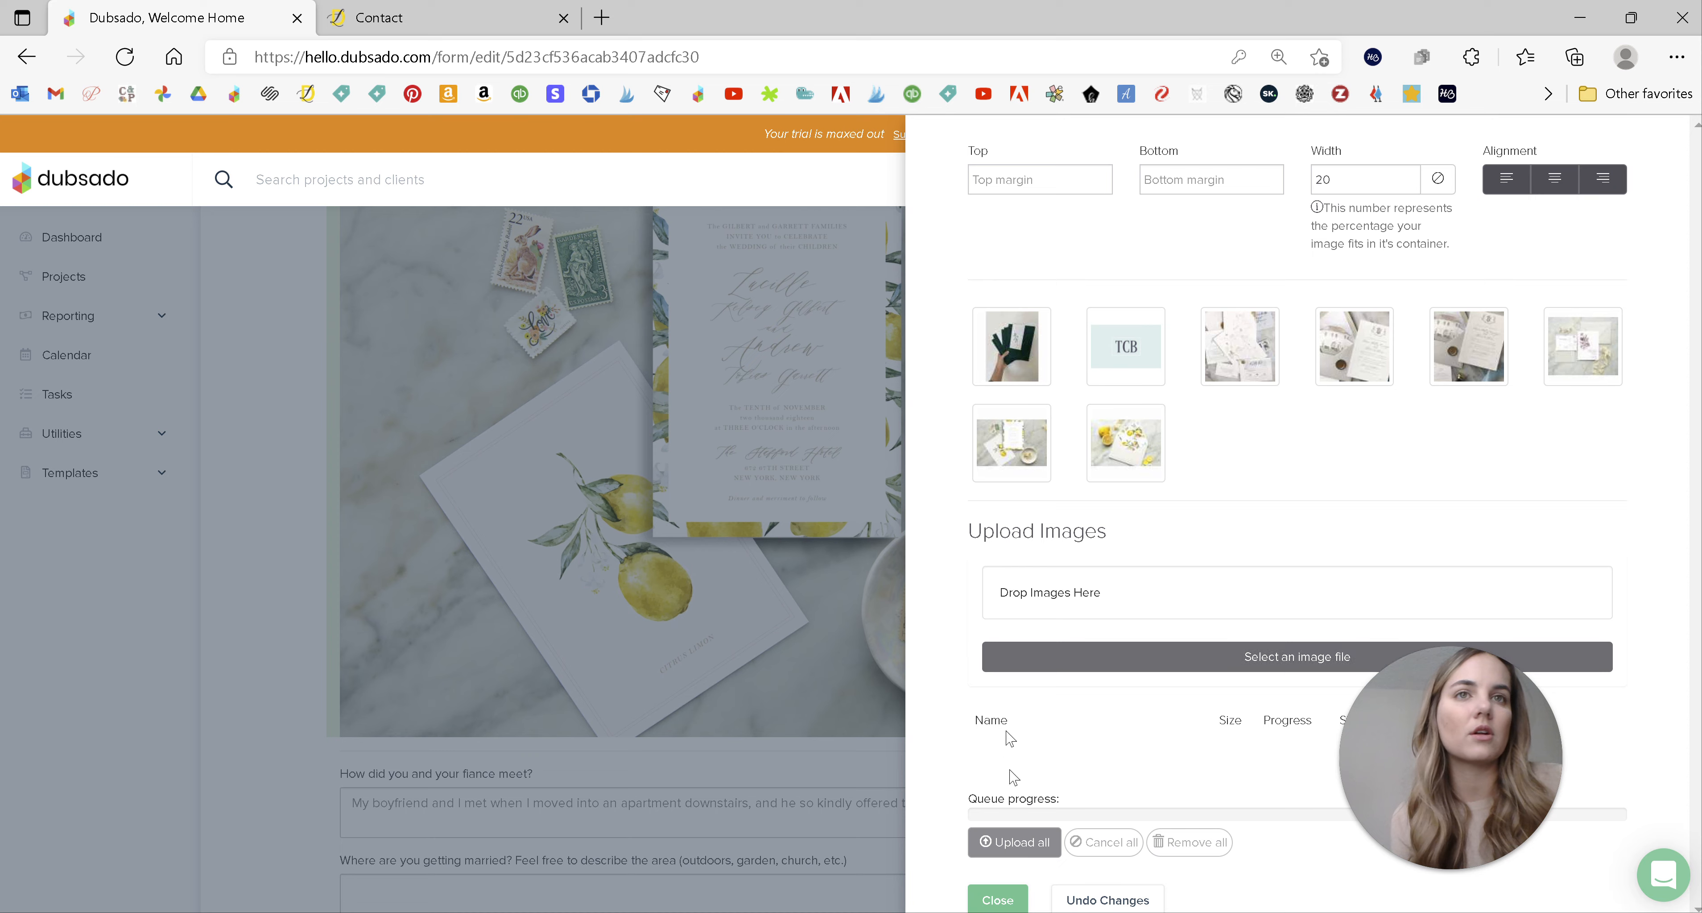
pyautogui.click(1022, 899)
# Arrange the lemon invitation photo and the "How did you and your fiance meet?" question side by side in a two-column block
pyautogui.scroll(2, 922, 466)
pyautogui.scroll(-6, 921, 465)
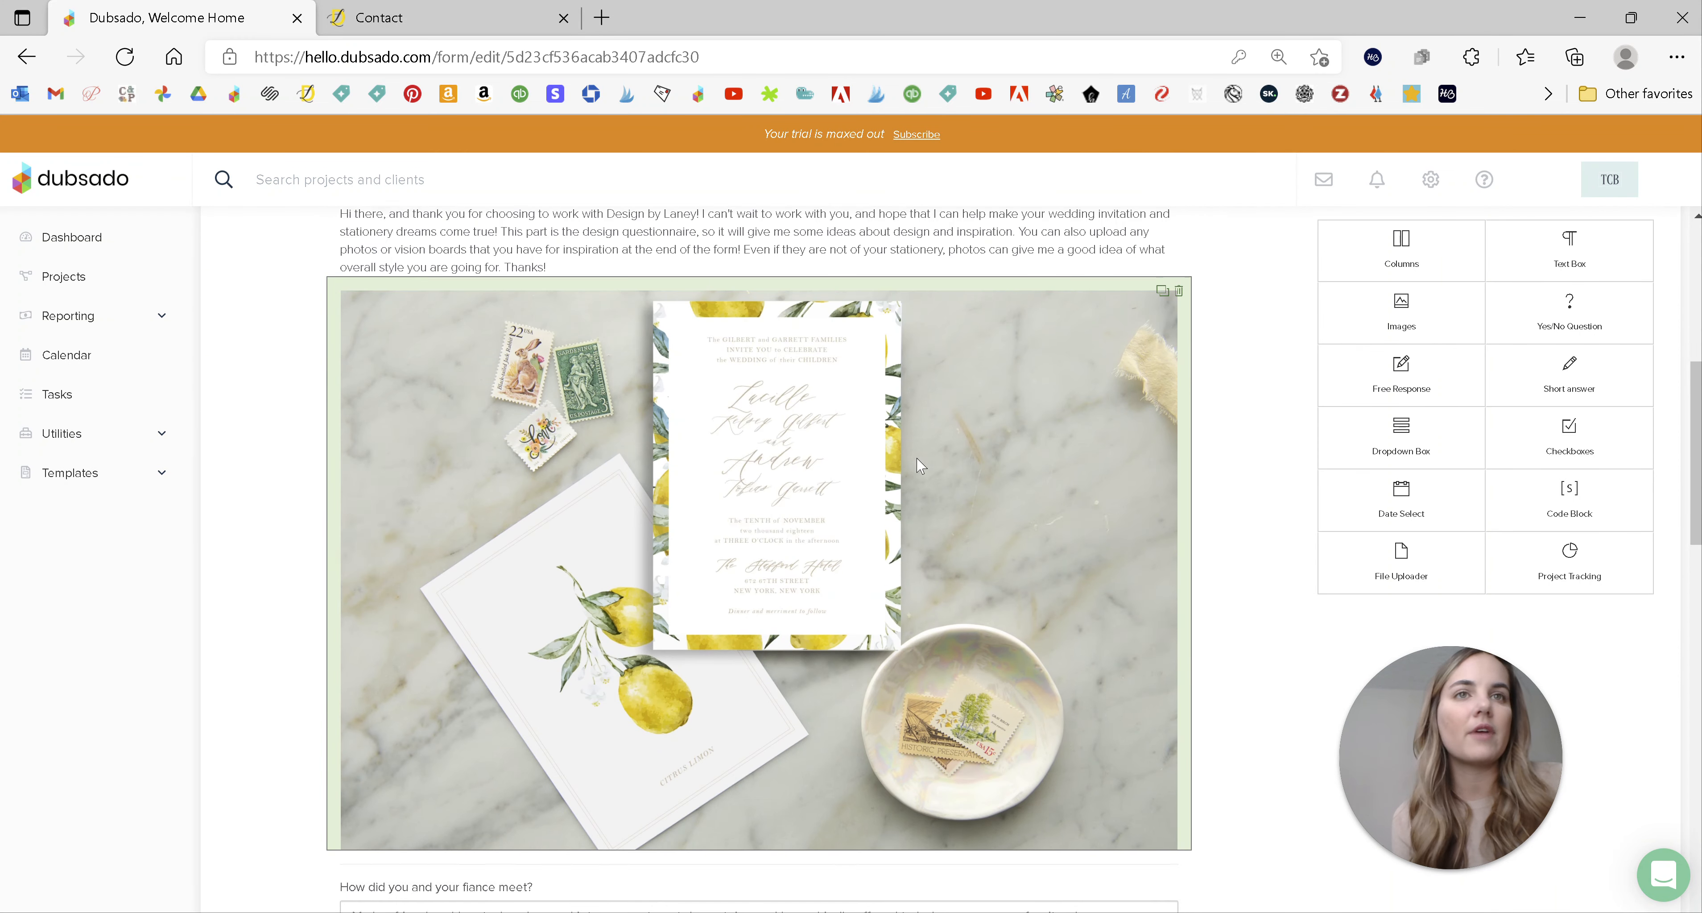
pyautogui.scroll(4, 926, 442)
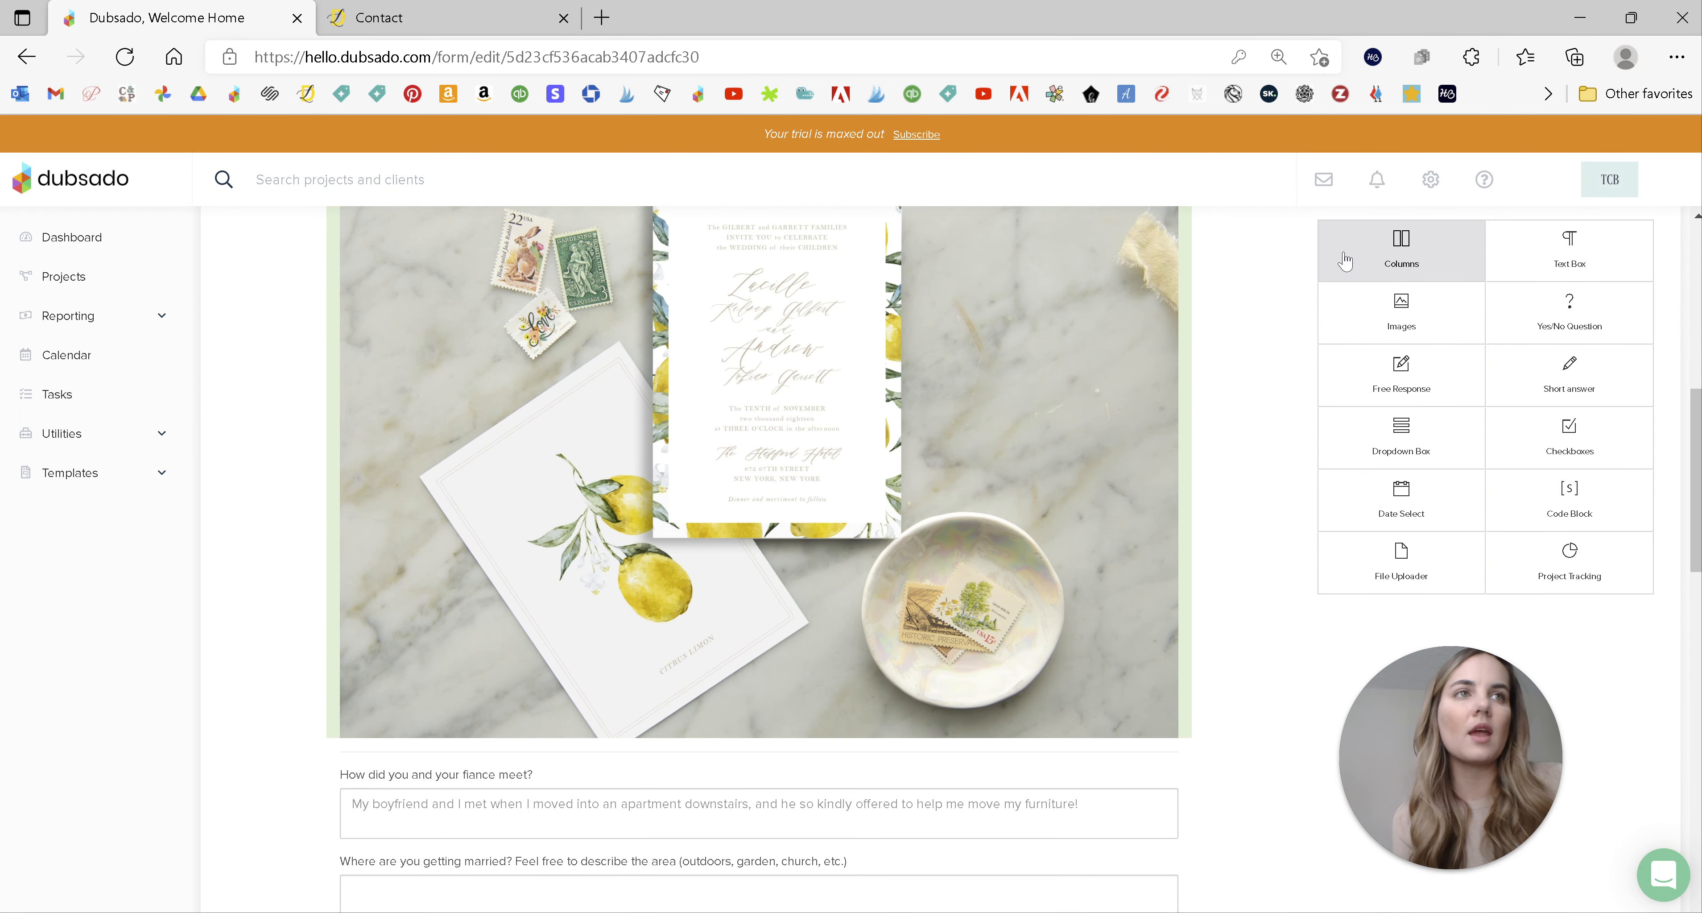
pyautogui.scroll(4, 1401, 376)
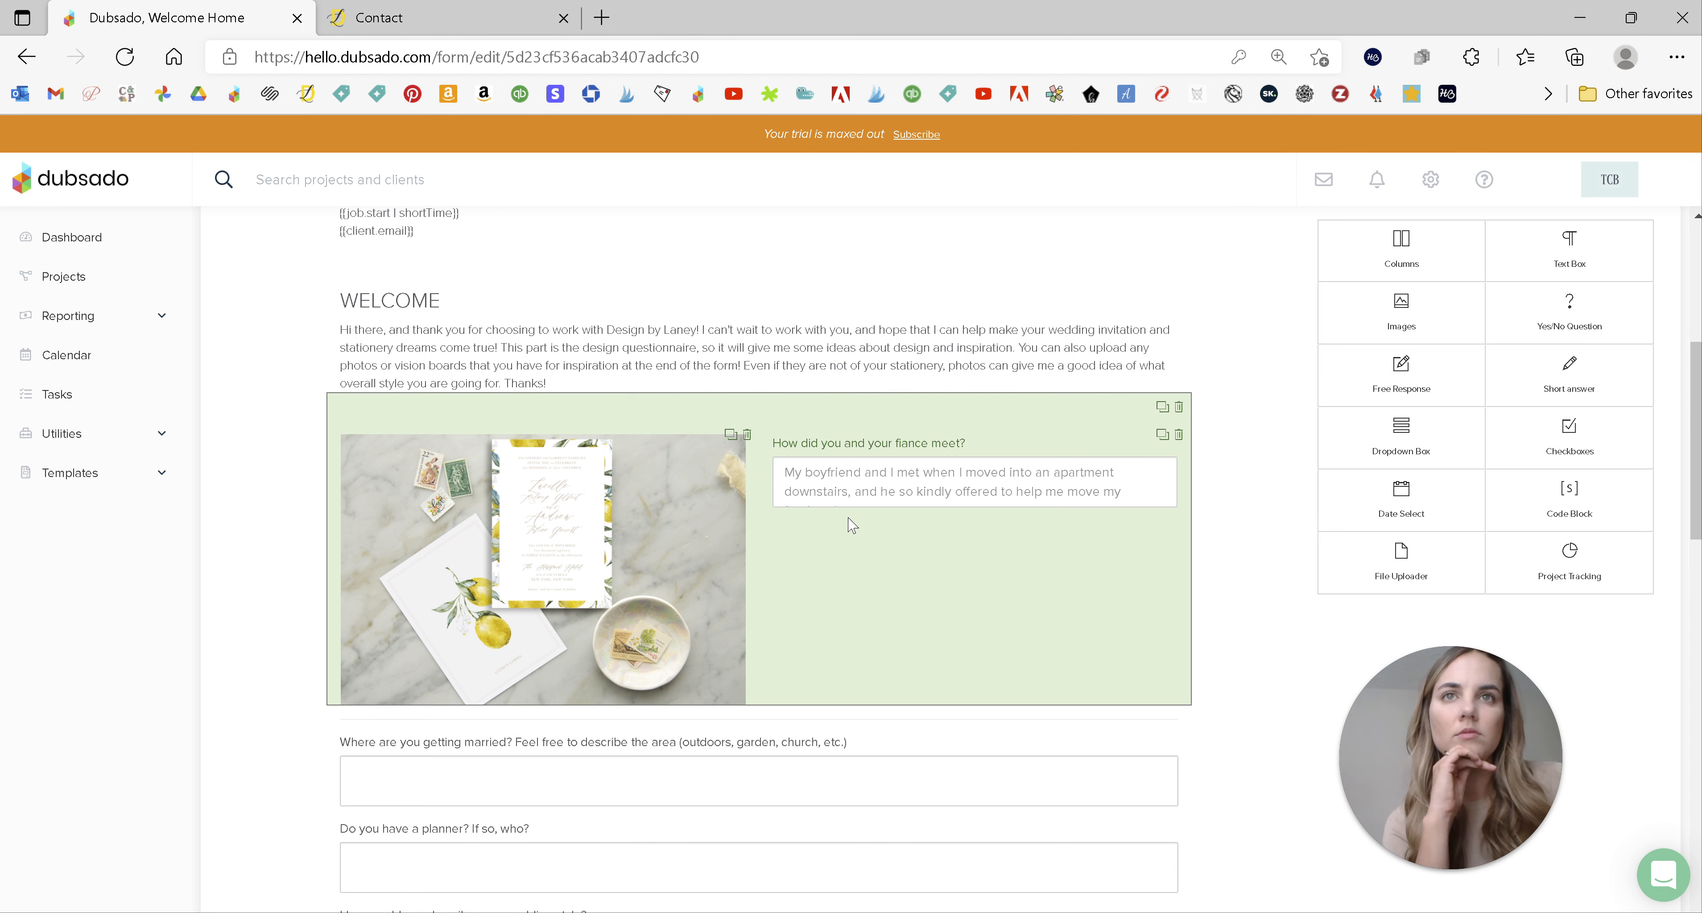
# Review the questionnaire's free-response, checkbox and base color questions, the file uploader and the closing thank-you text
pyautogui.scroll(-2, 853, 522)
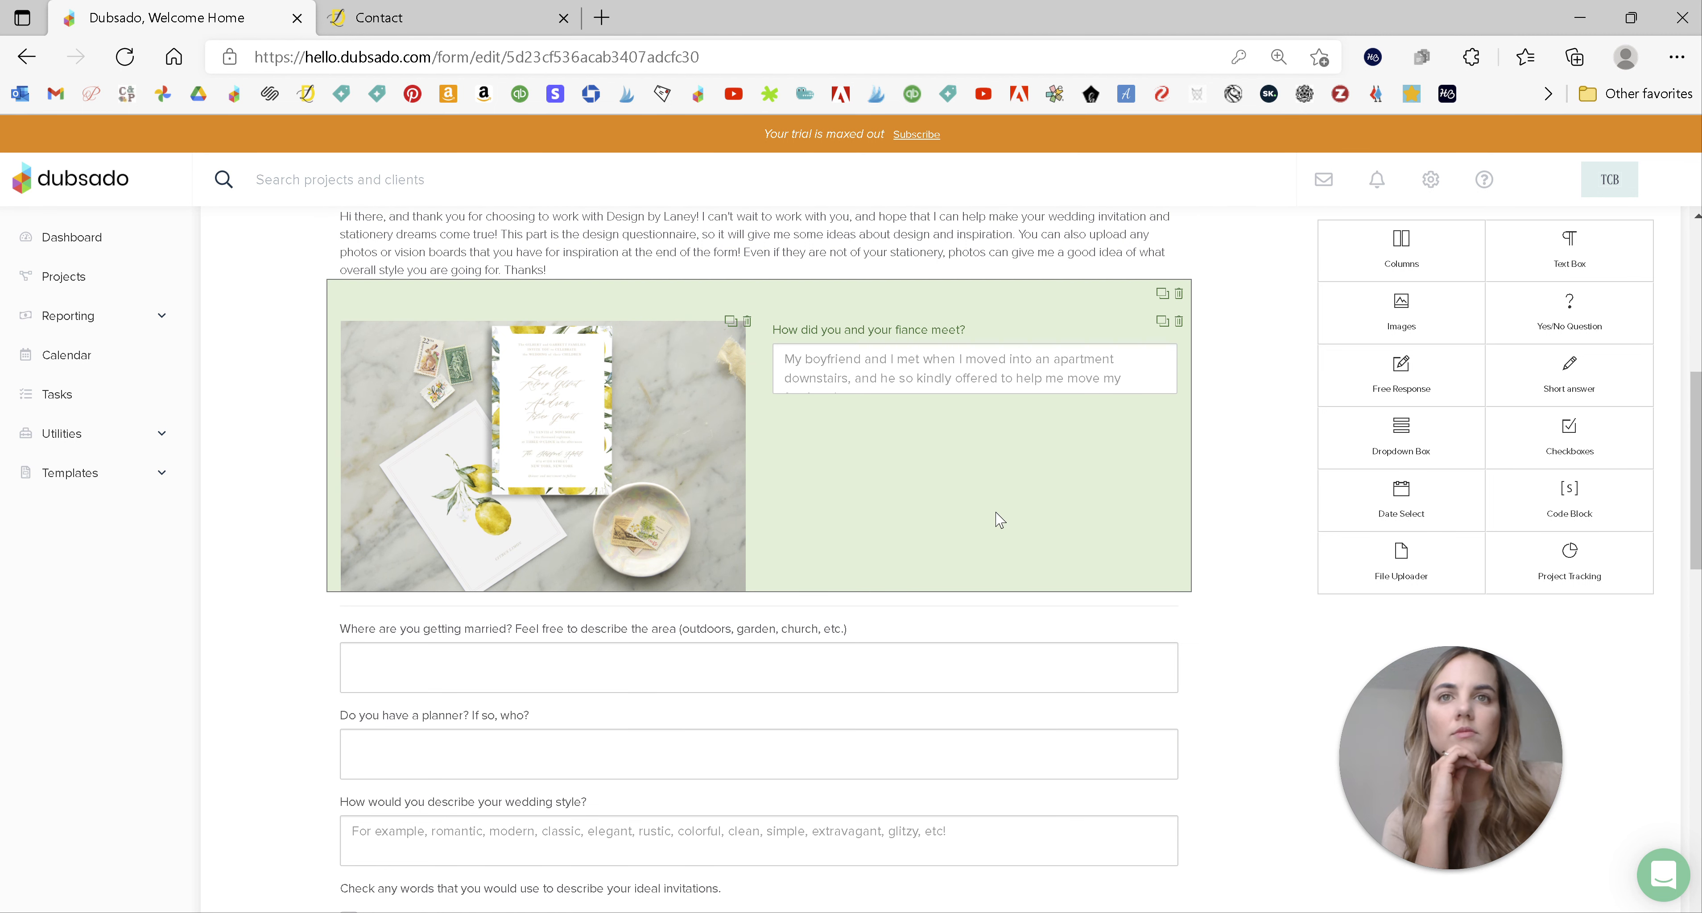
pyautogui.scroll(-2, 954, 513)
pyautogui.scroll(-3, 741, 476)
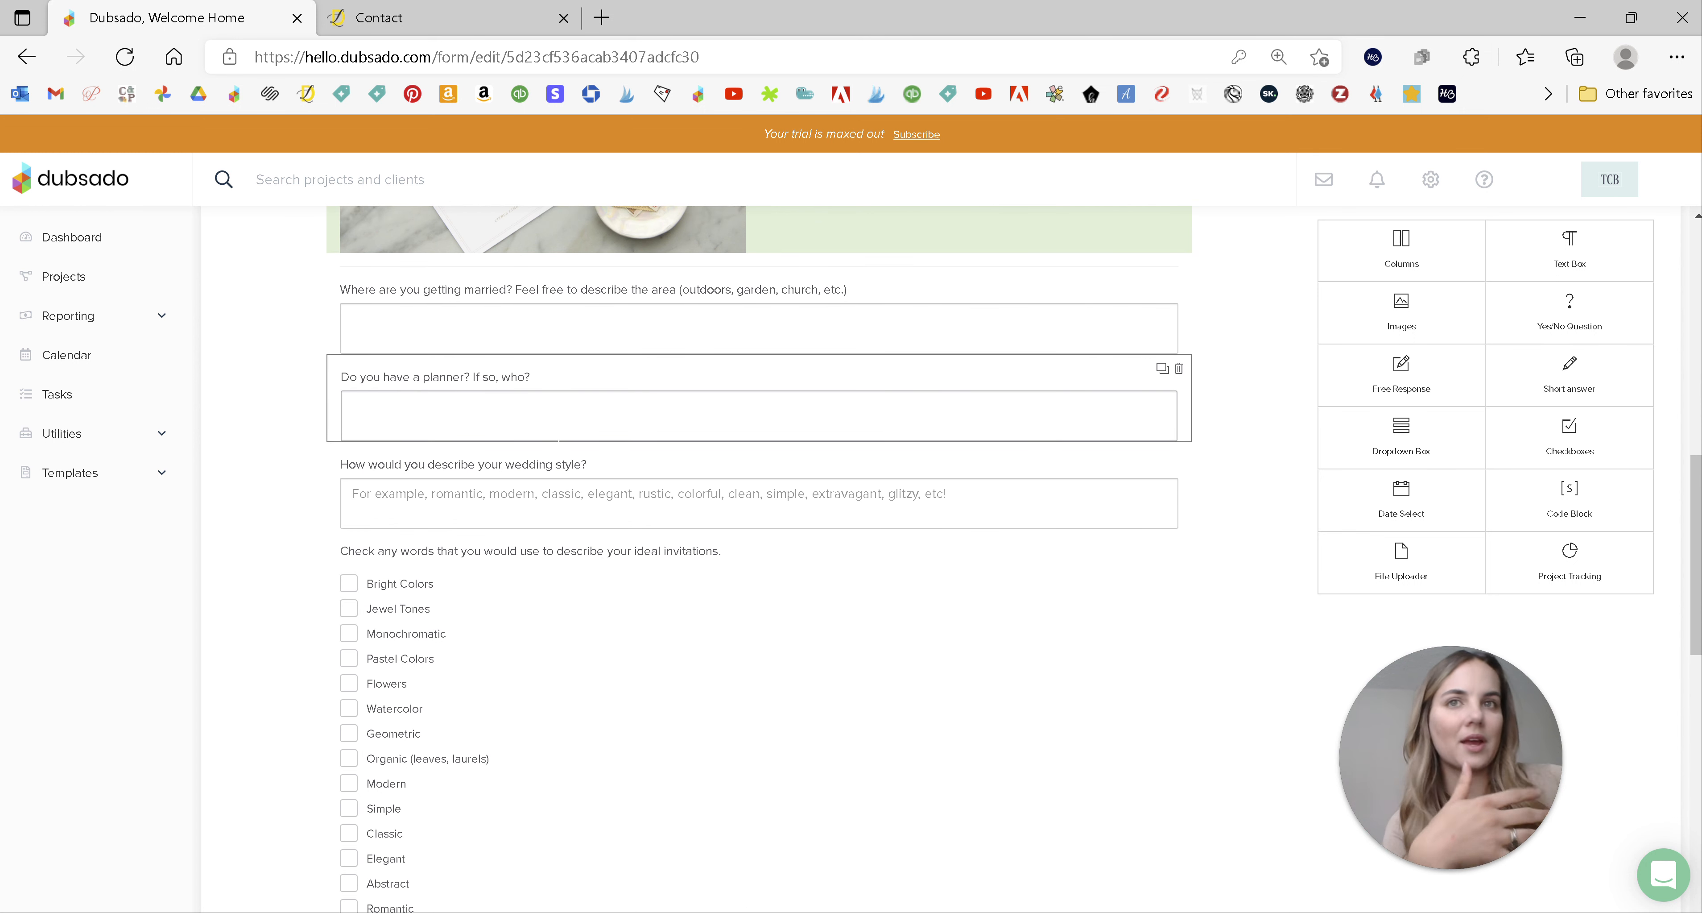
pyautogui.scroll(-3, 357, 396)
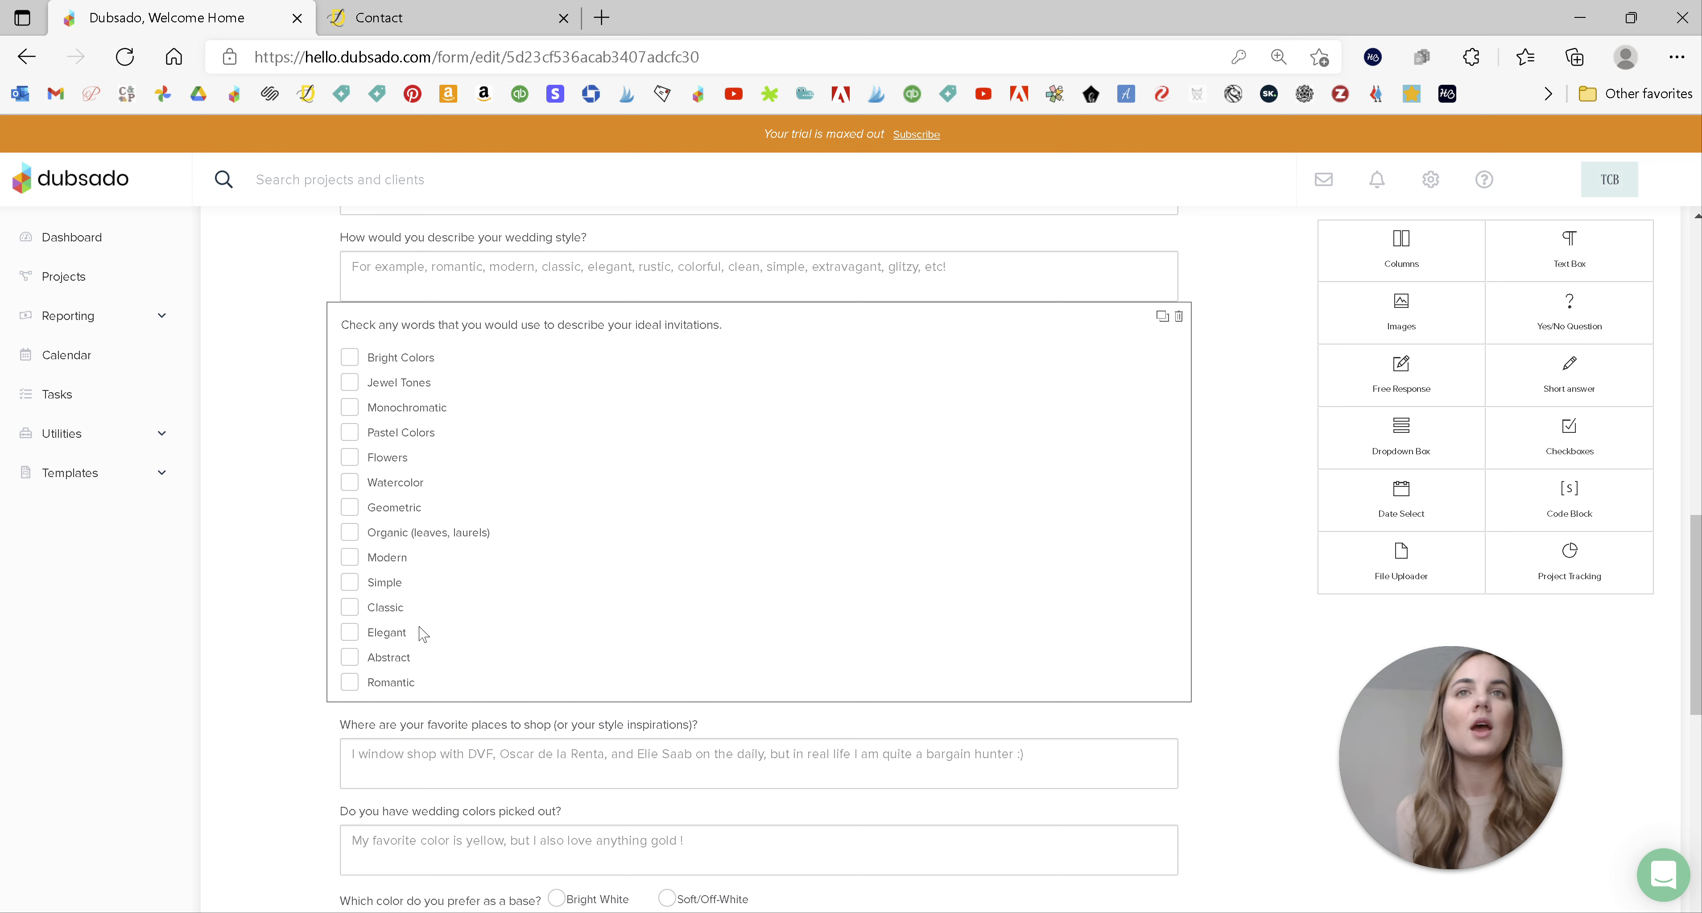
pyautogui.scroll(3, 873, 691)
pyautogui.scroll(-2, 653, 674)
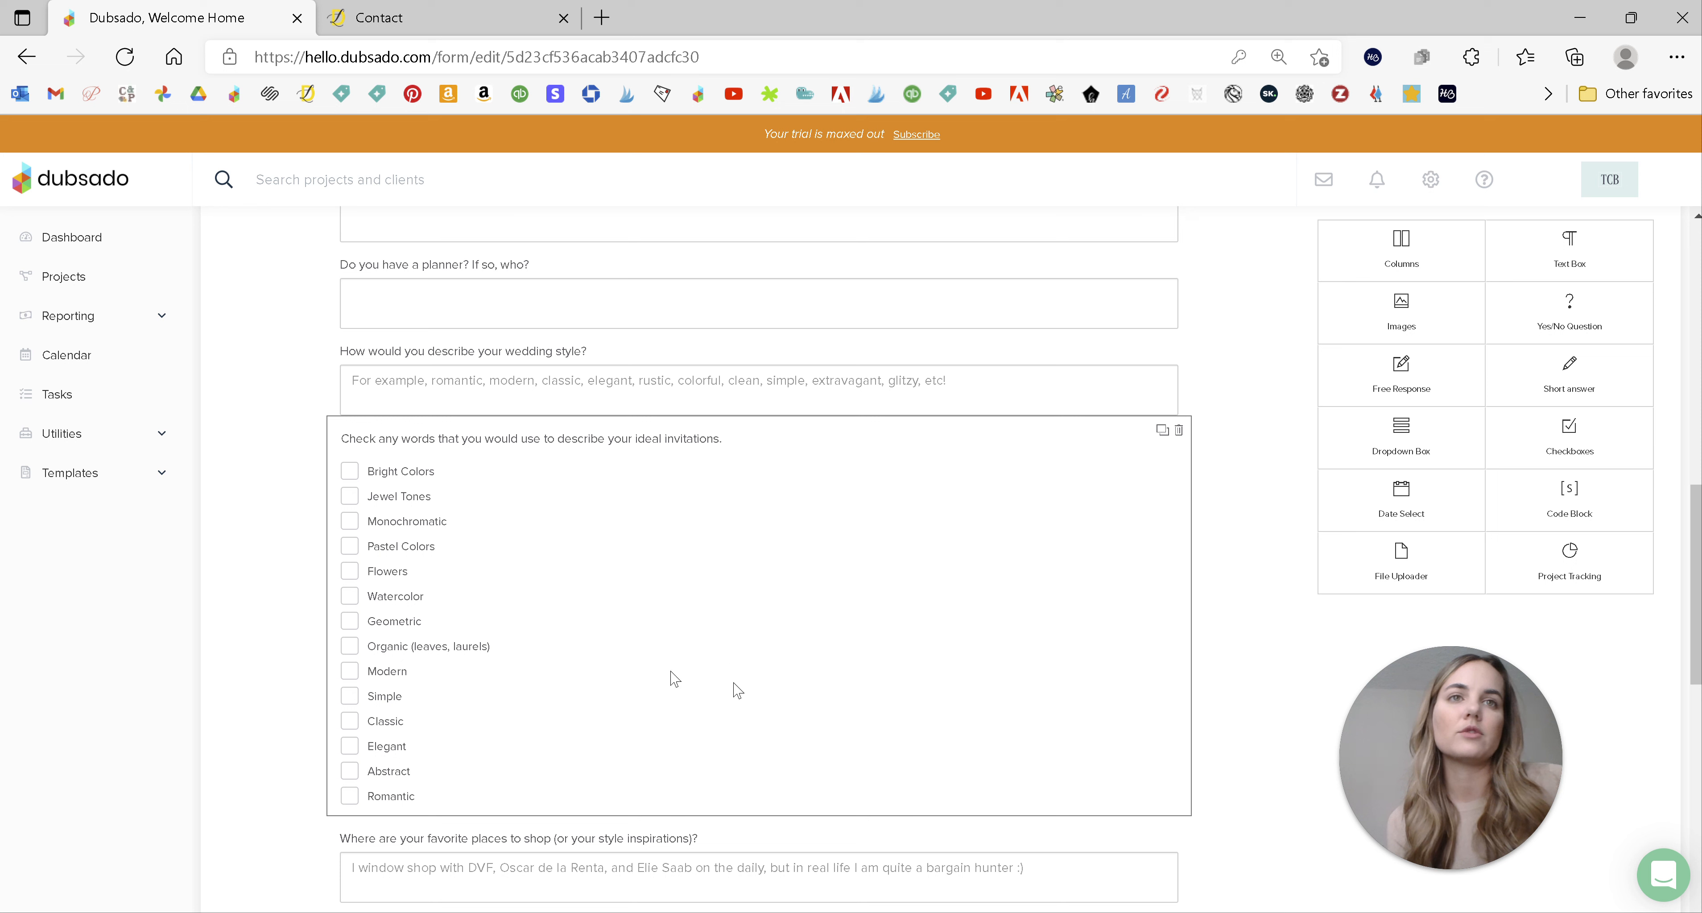
pyautogui.scroll(-5, 710, 760)
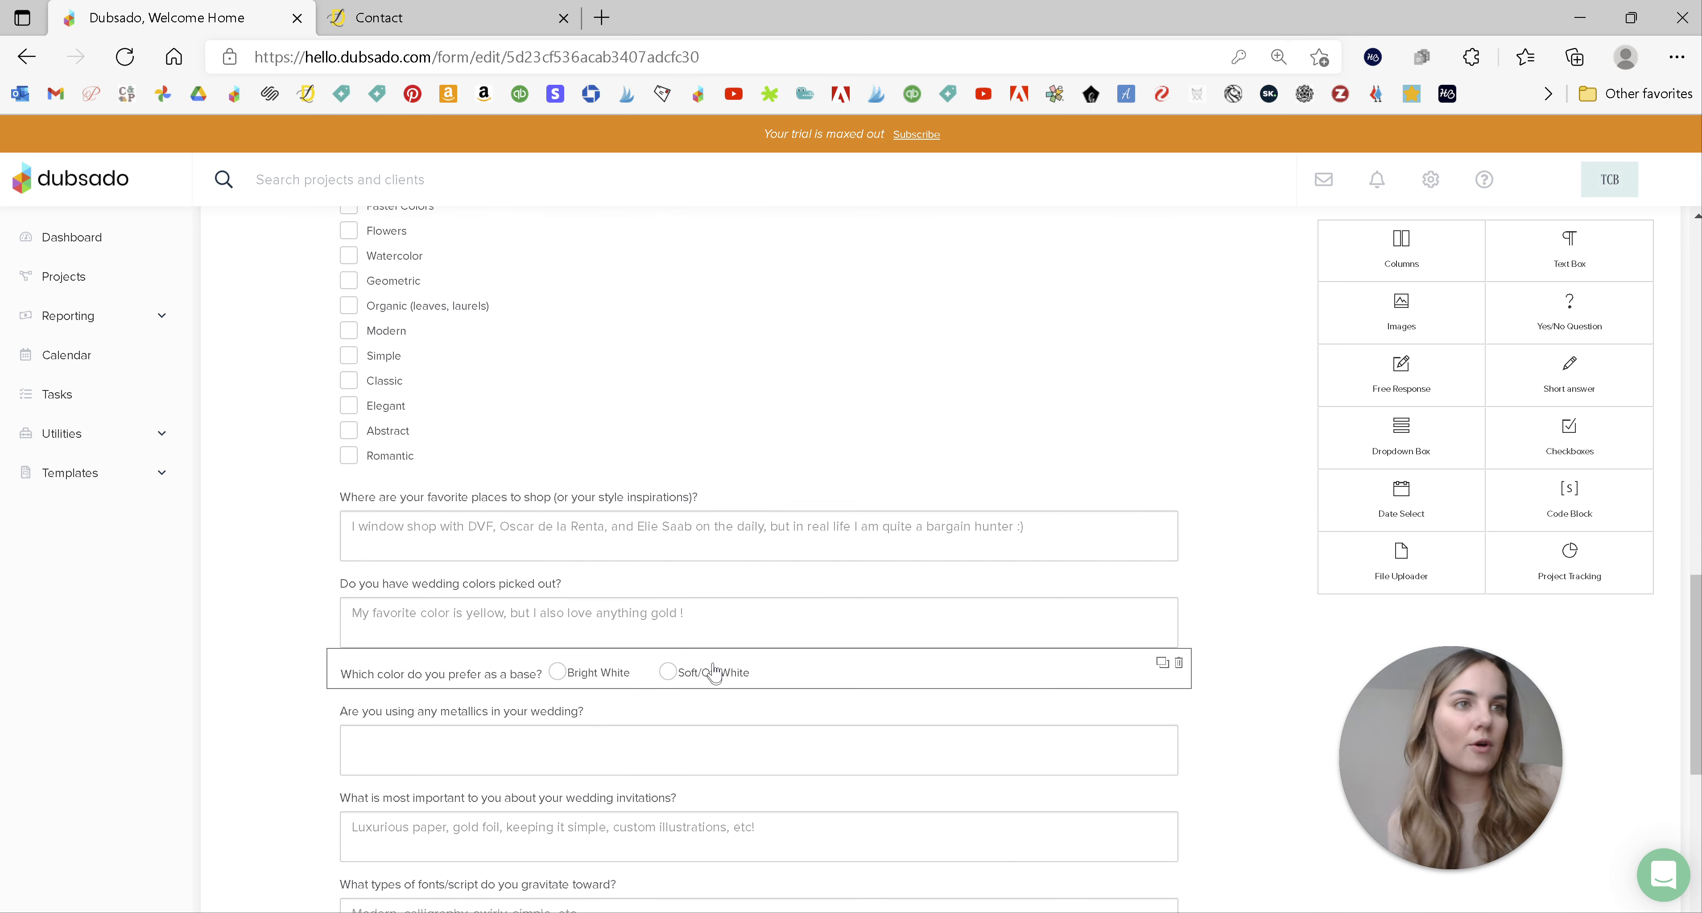
pyautogui.scroll(-3, 760, 462)
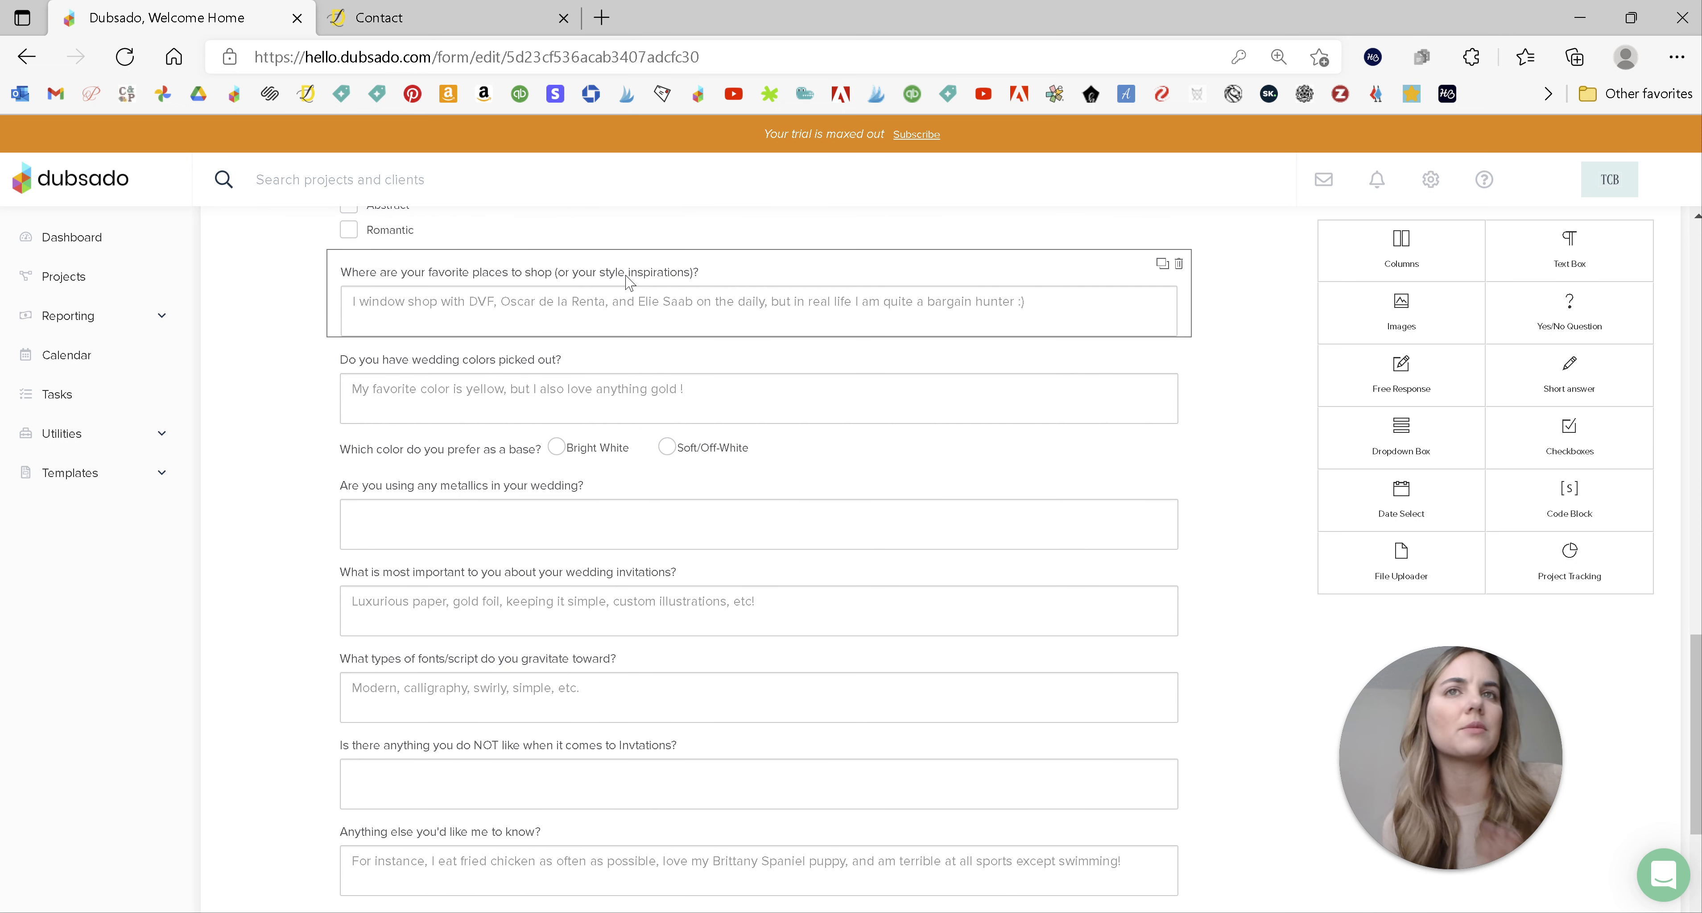
pyautogui.scroll(-4, 627, 283)
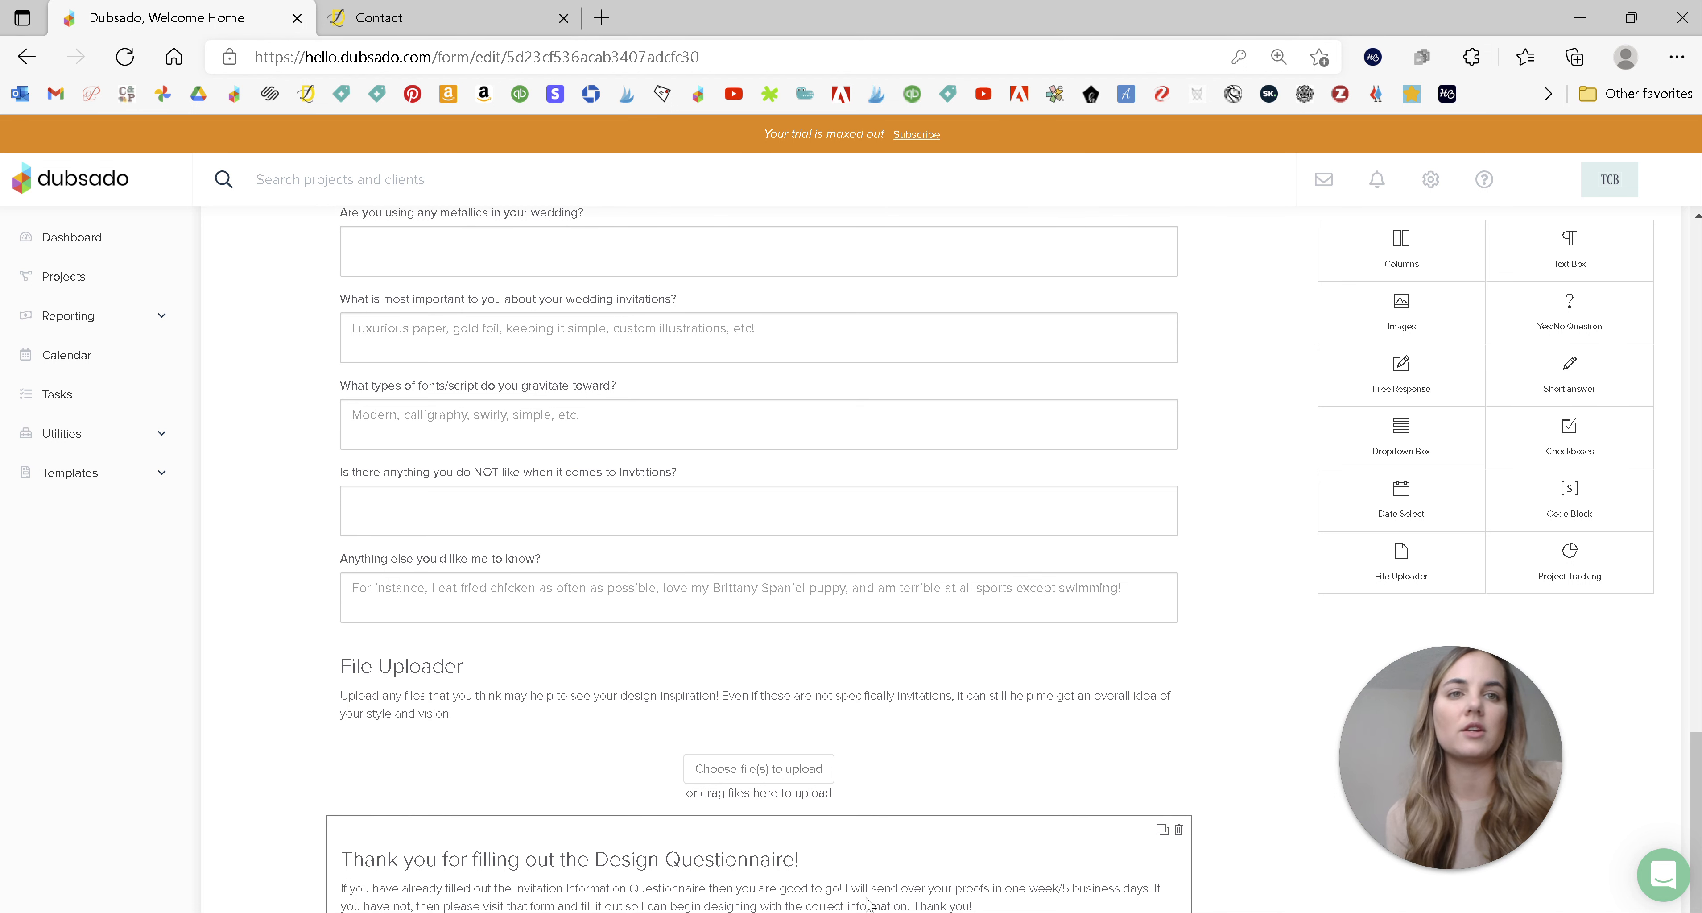
pyautogui.scroll(20, 876, 905)
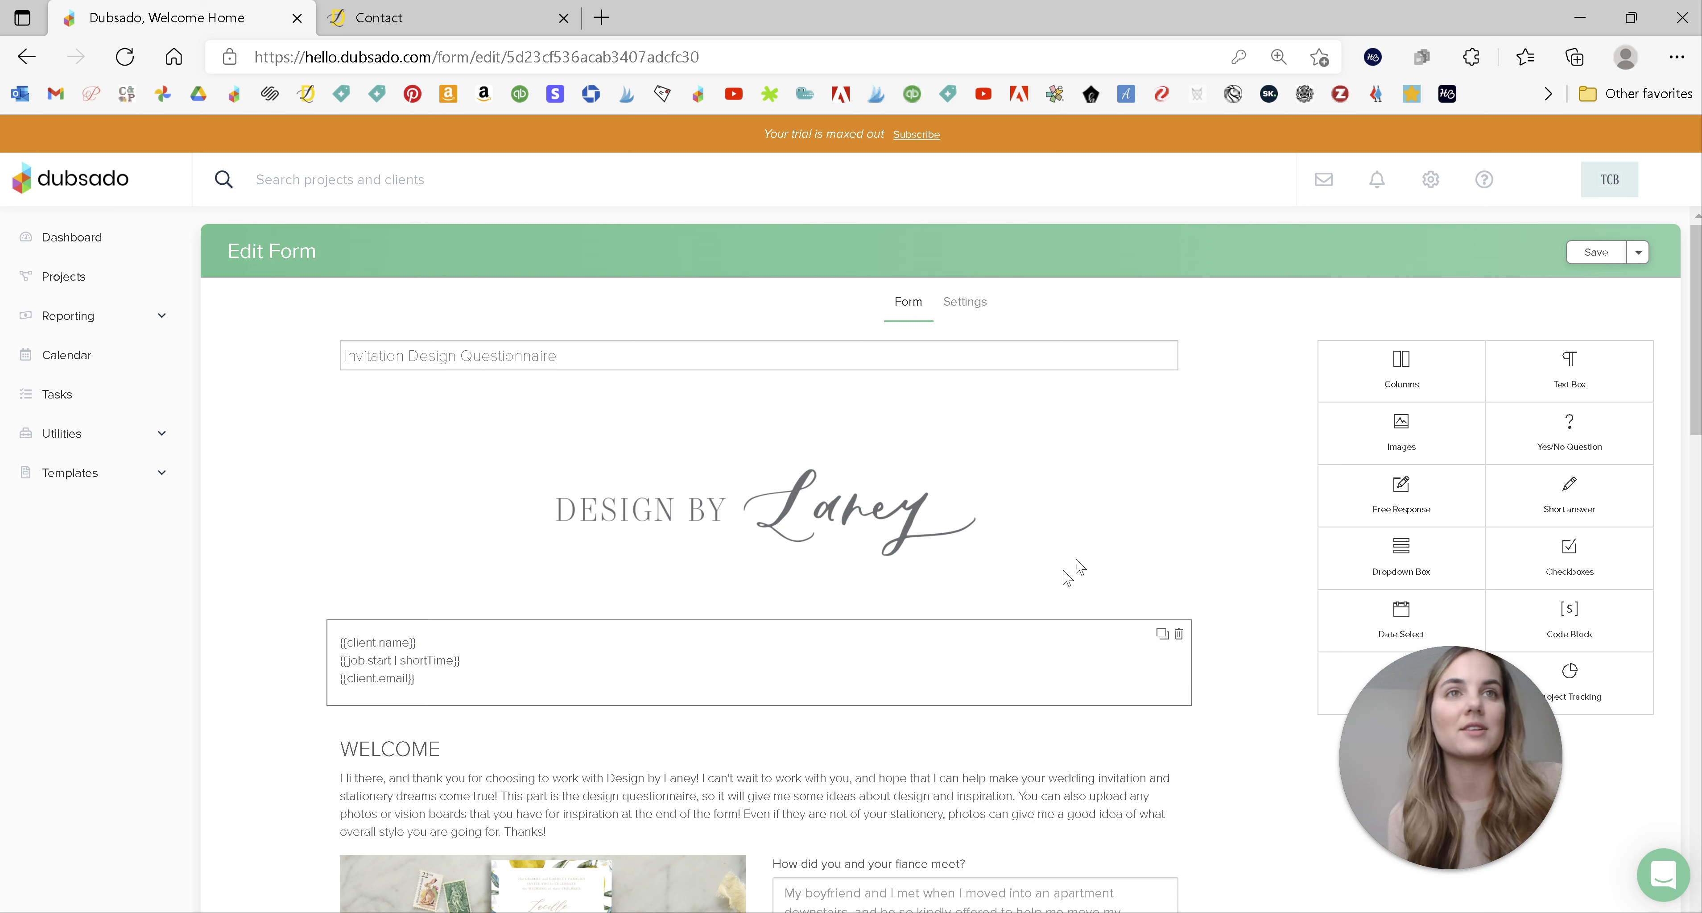
# Review the form's expiration, question styling, submit button, completion alert and privacy settings, and return to the form layout
pyautogui.click(966, 302)
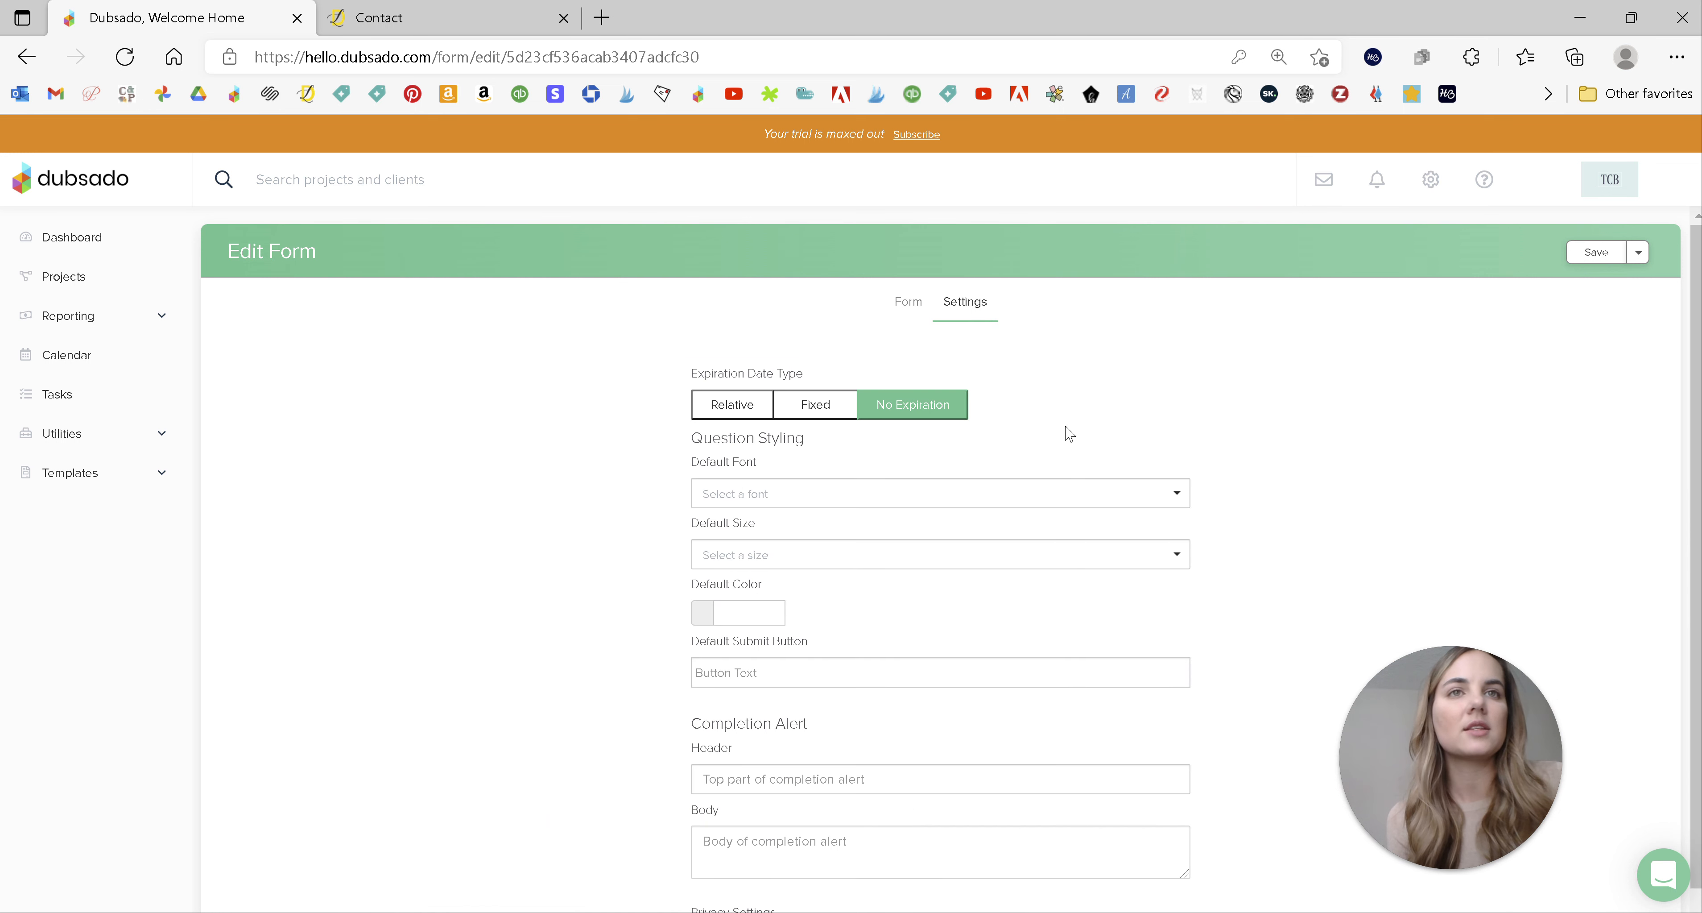
pyautogui.scroll(-1, 1085, 407)
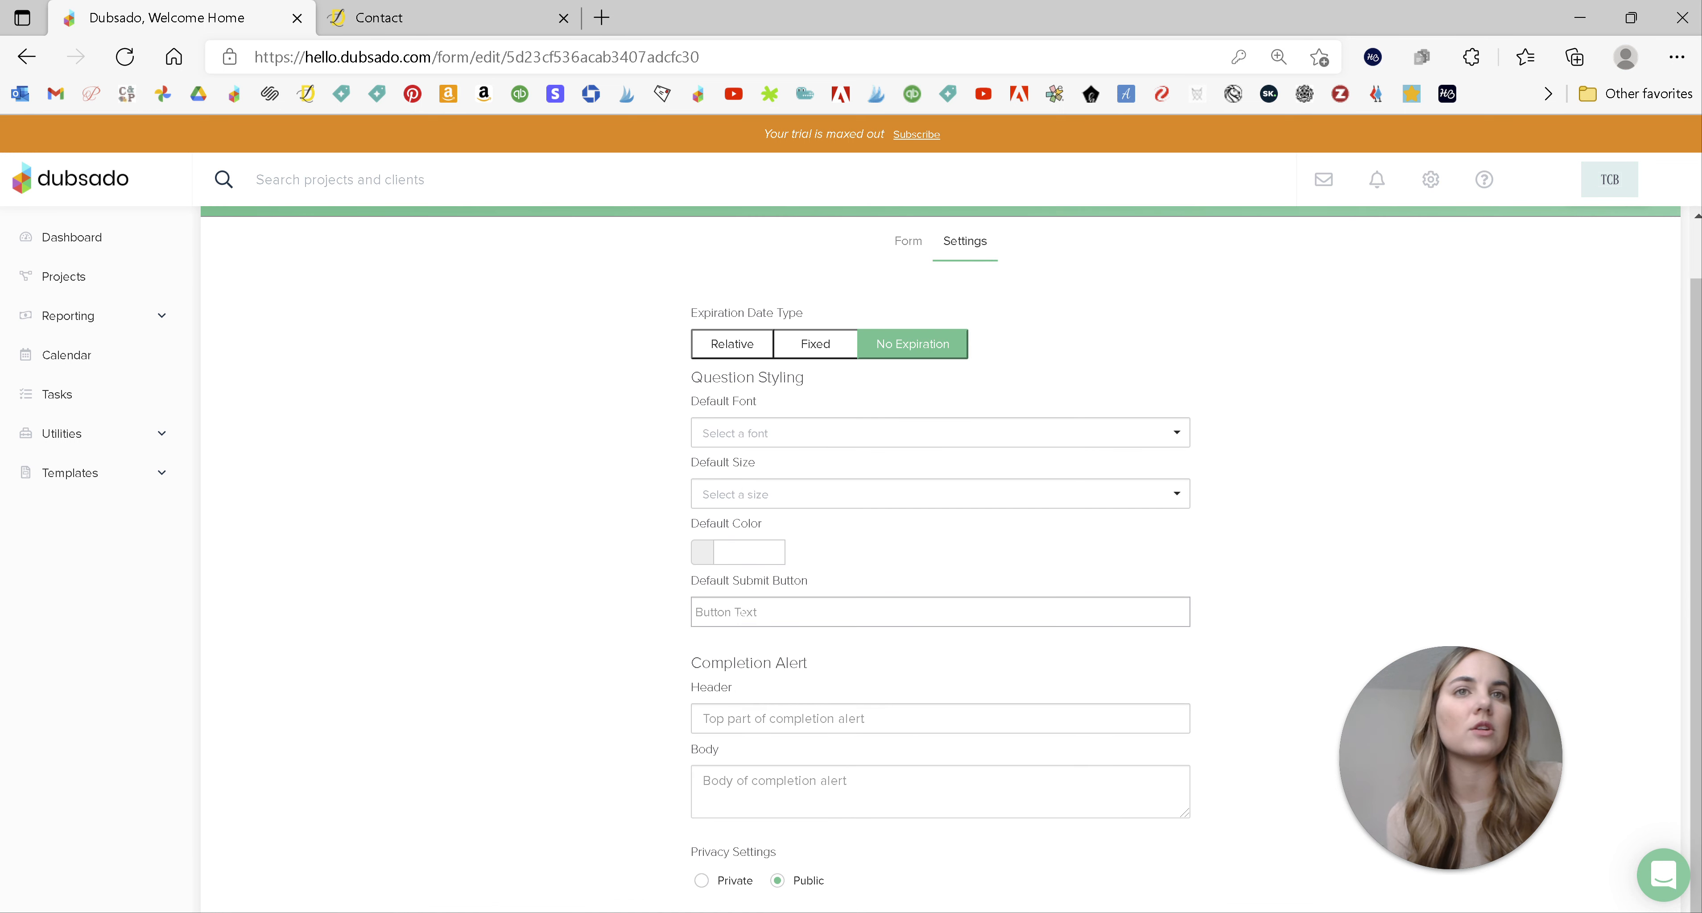
pyautogui.click(802, 606)
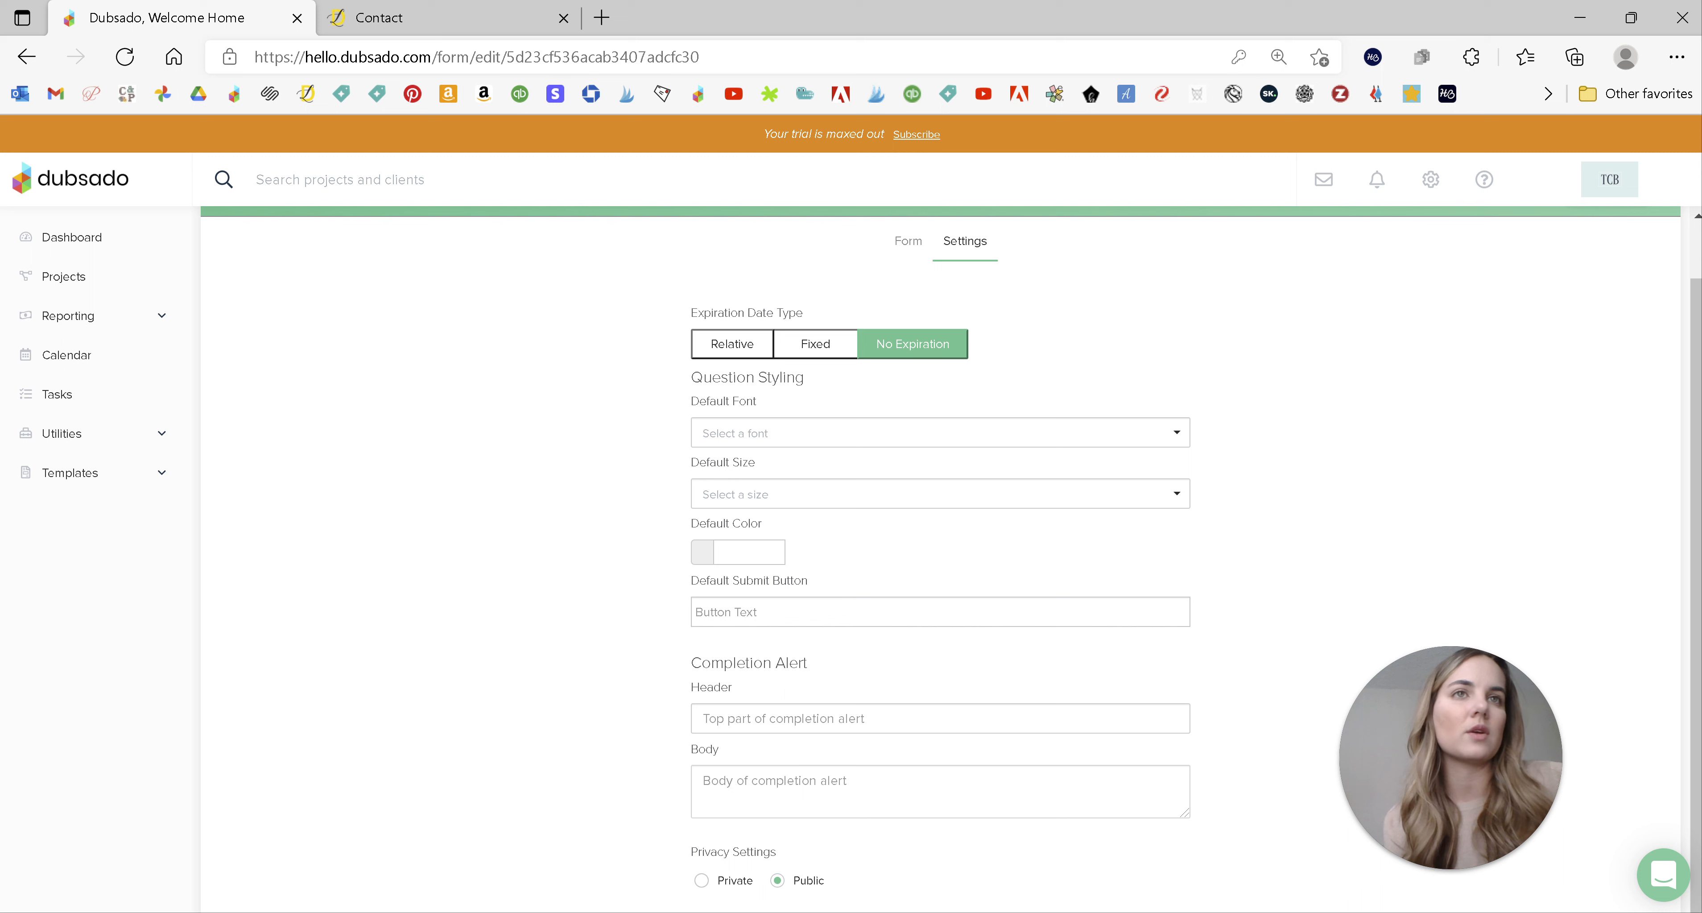
pyautogui.click(910, 241)
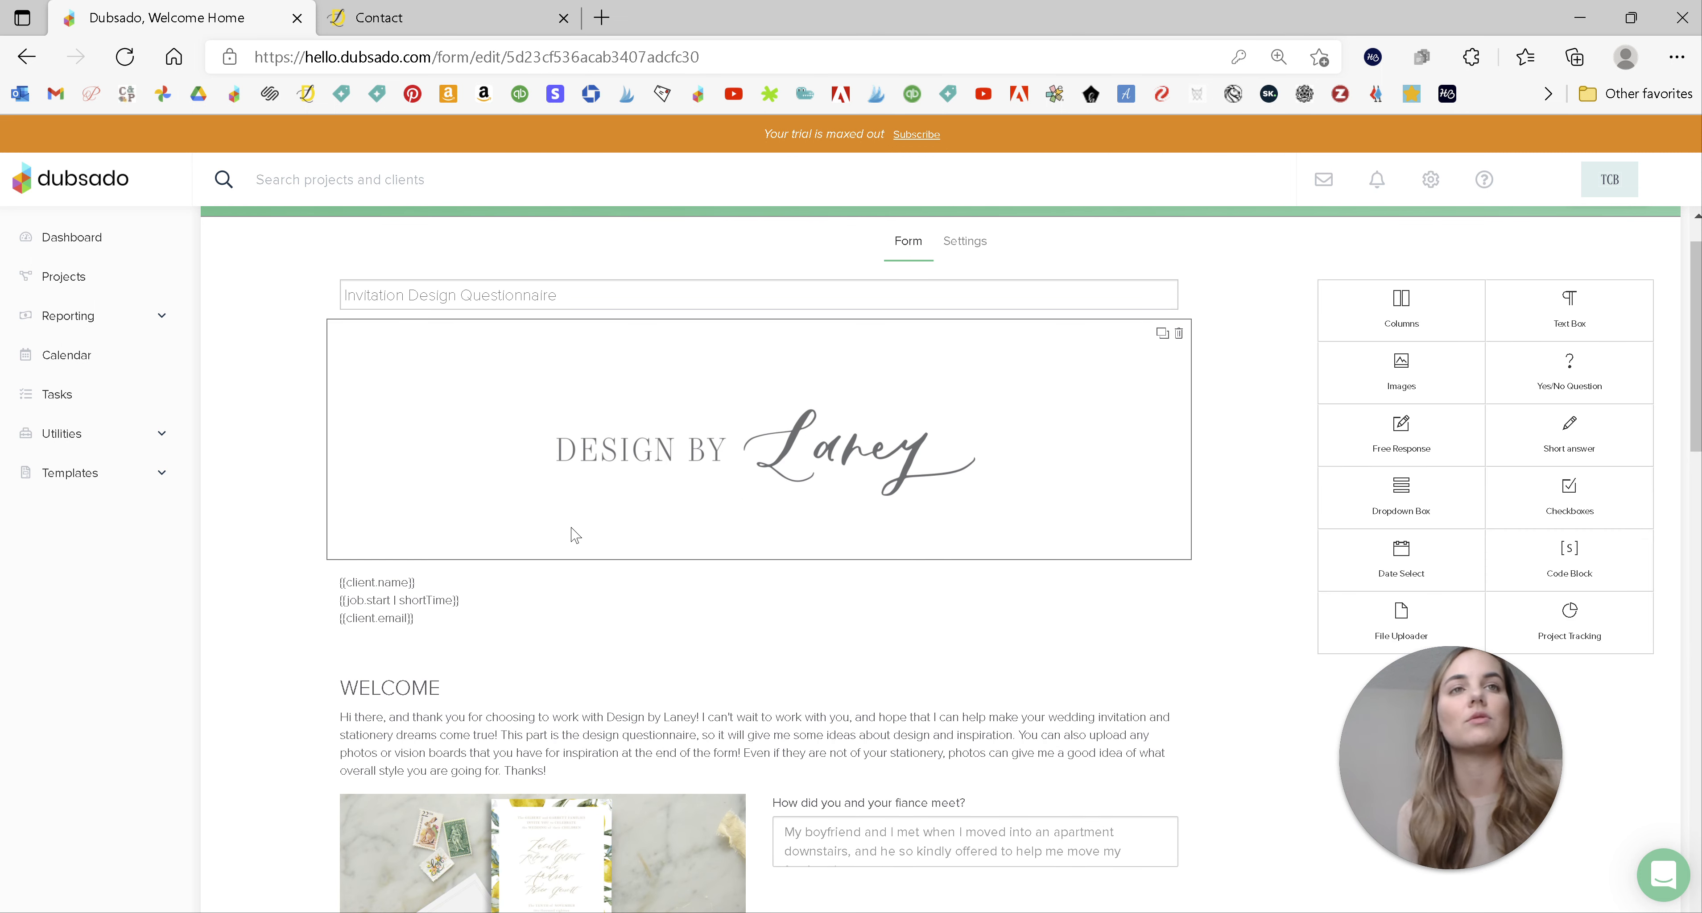
pyautogui.scroll(1, 408, 550)
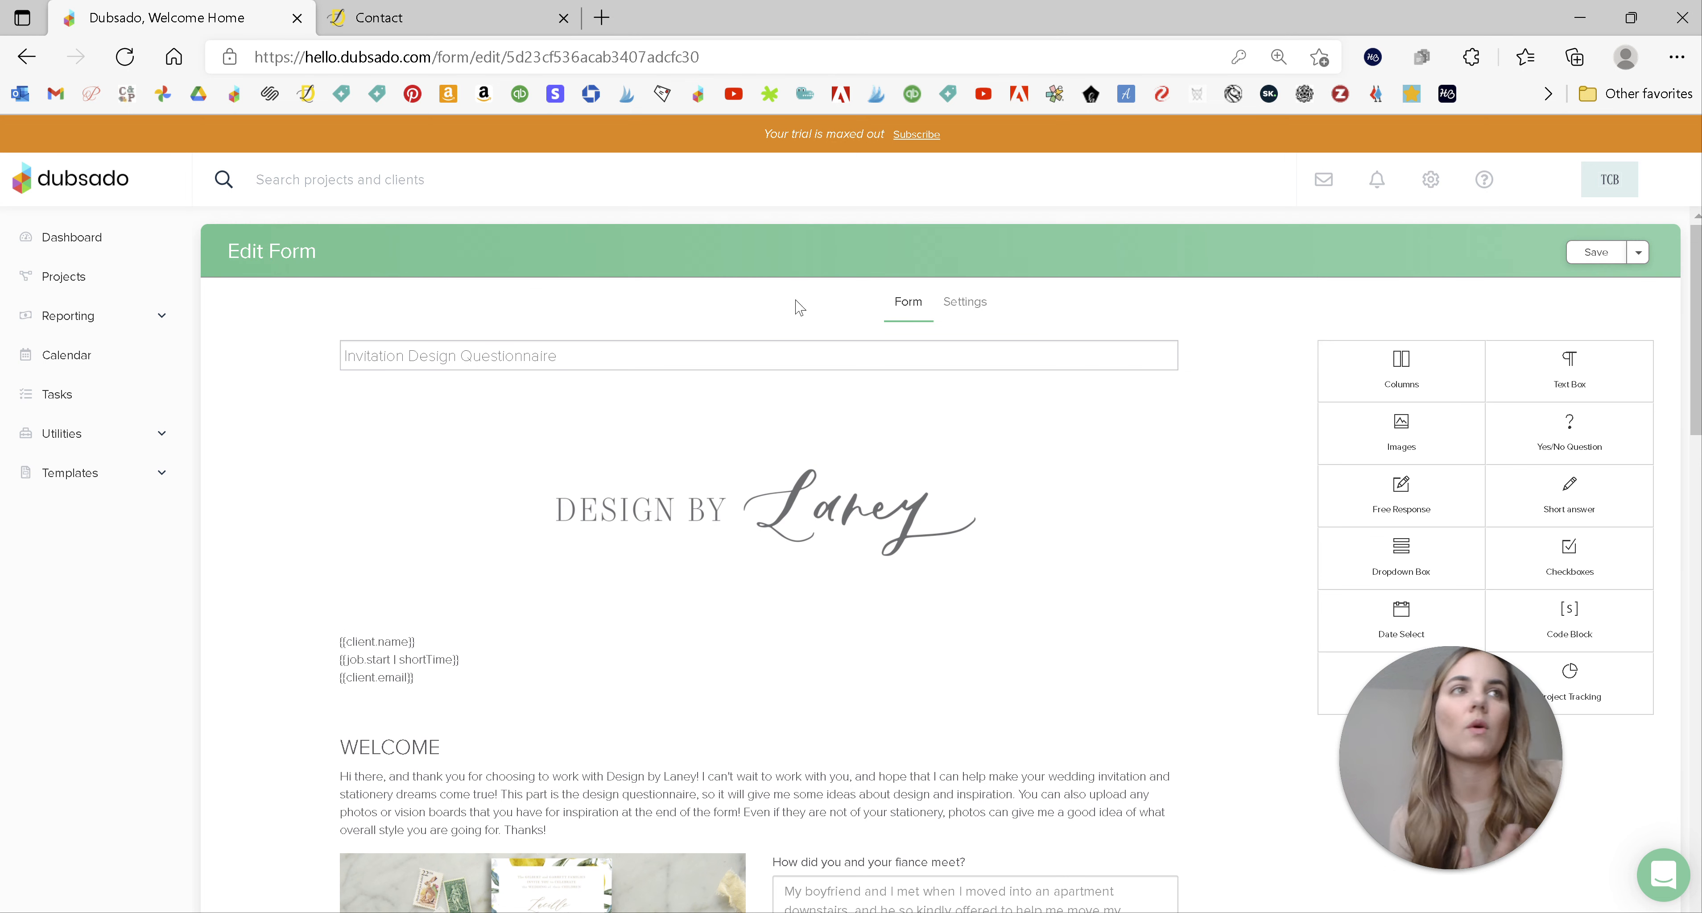
# Open the Invitation Information Questionnaire form template for editing
pyautogui.click(96, 485)
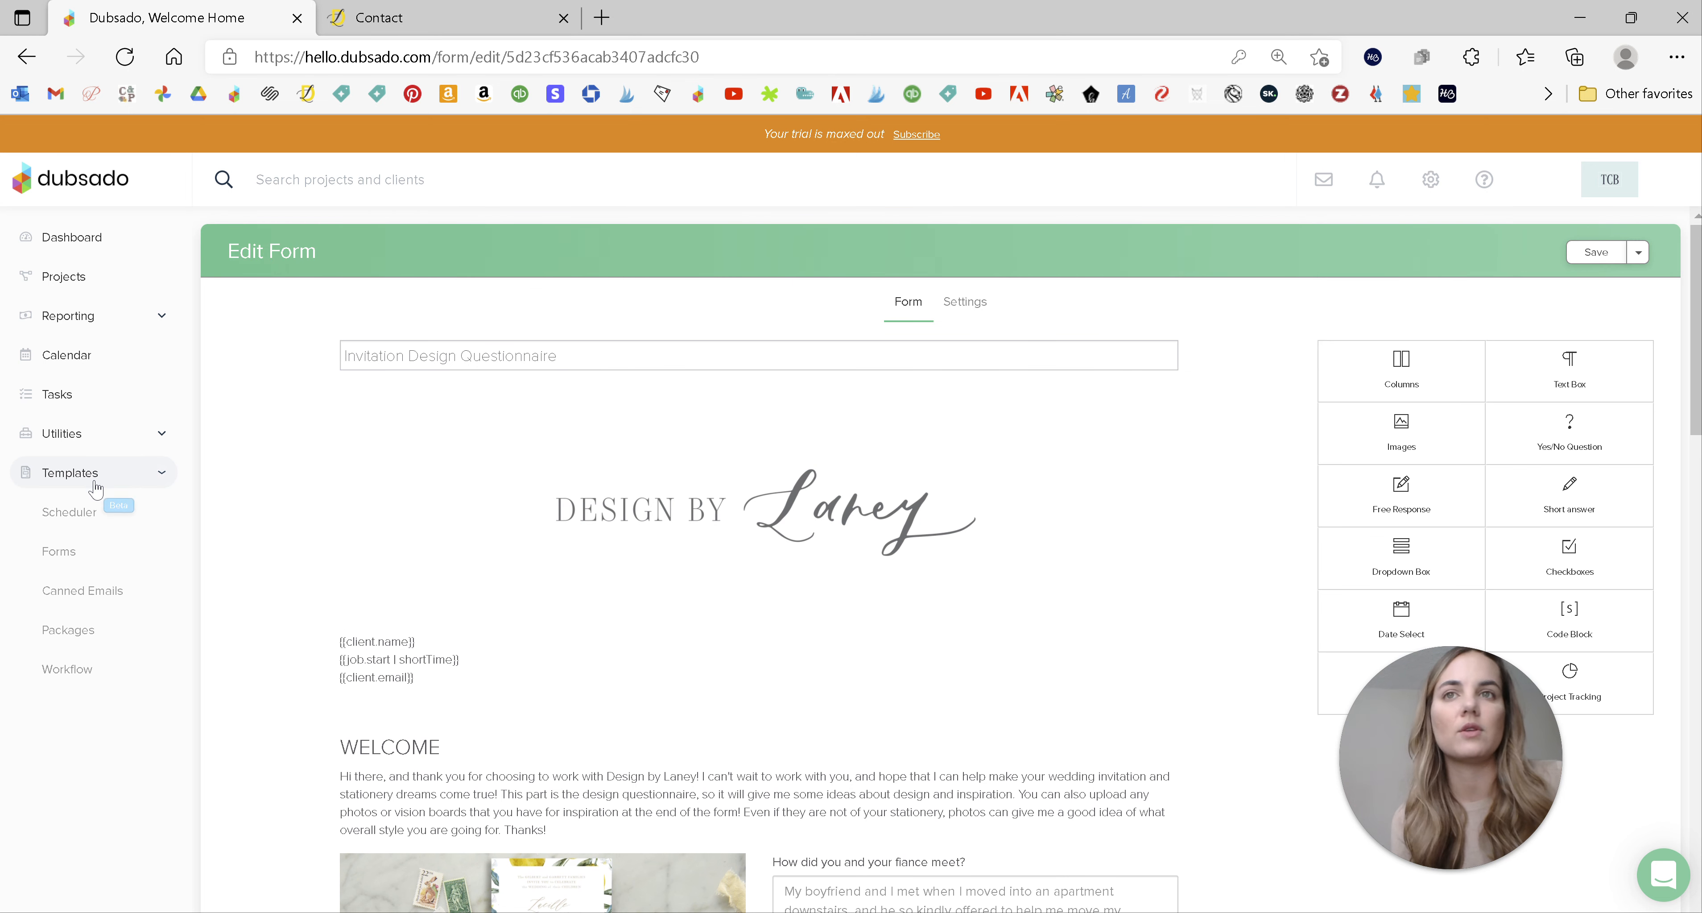
pyautogui.click(96, 551)
pyautogui.click(943, 204)
pyautogui.click(936, 550)
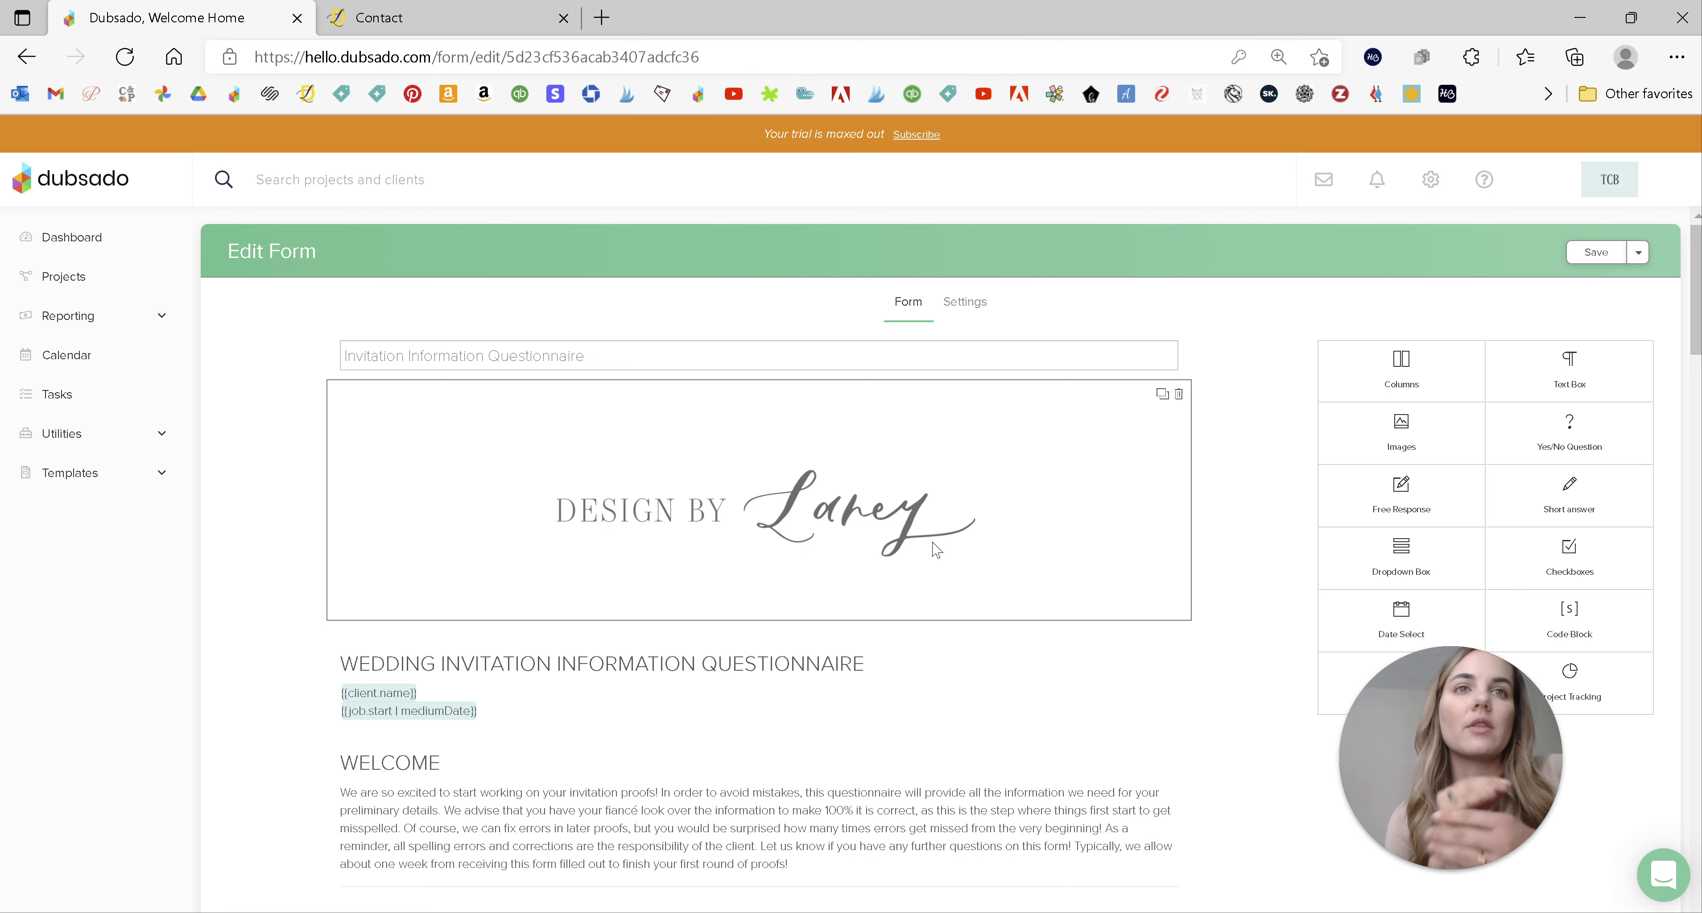
# Open the "Spouse A Full Name" question for editing and toggle its required setting off and back on
pyautogui.scroll(-10, 938, 550)
pyautogui.click(465, 331)
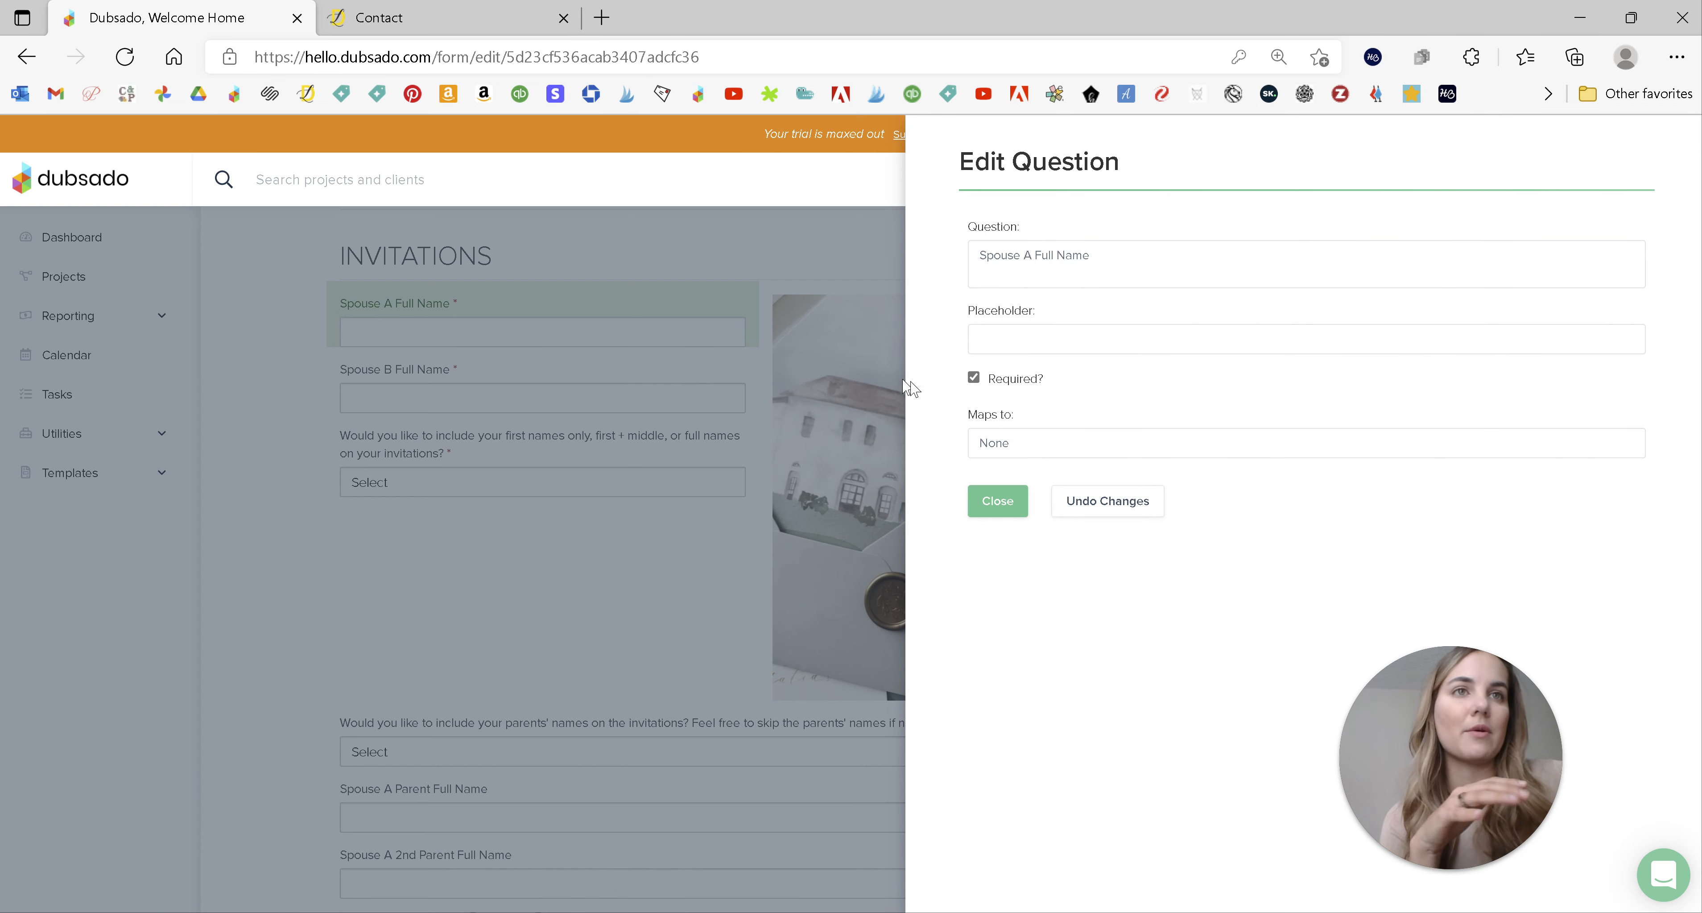
pyautogui.click(973, 378)
pyautogui.click(974, 379)
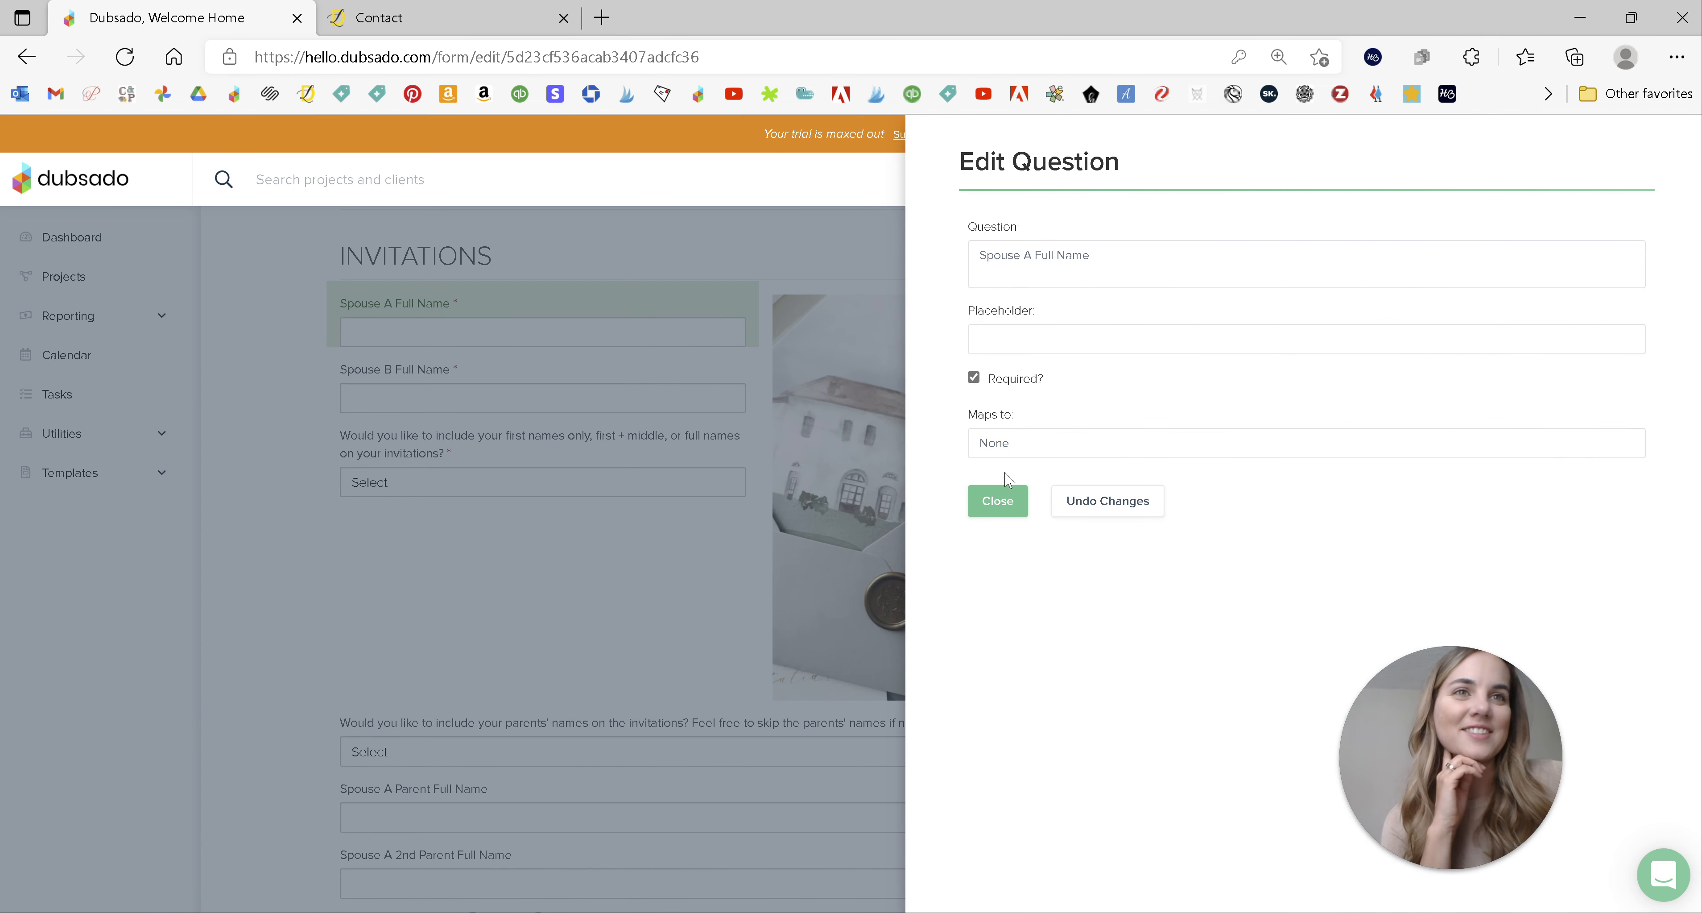
# Close the "Spouse A Full Name" question editor and review the questions about including the couple's parents' names on the invitations
pyautogui.click(998, 500)
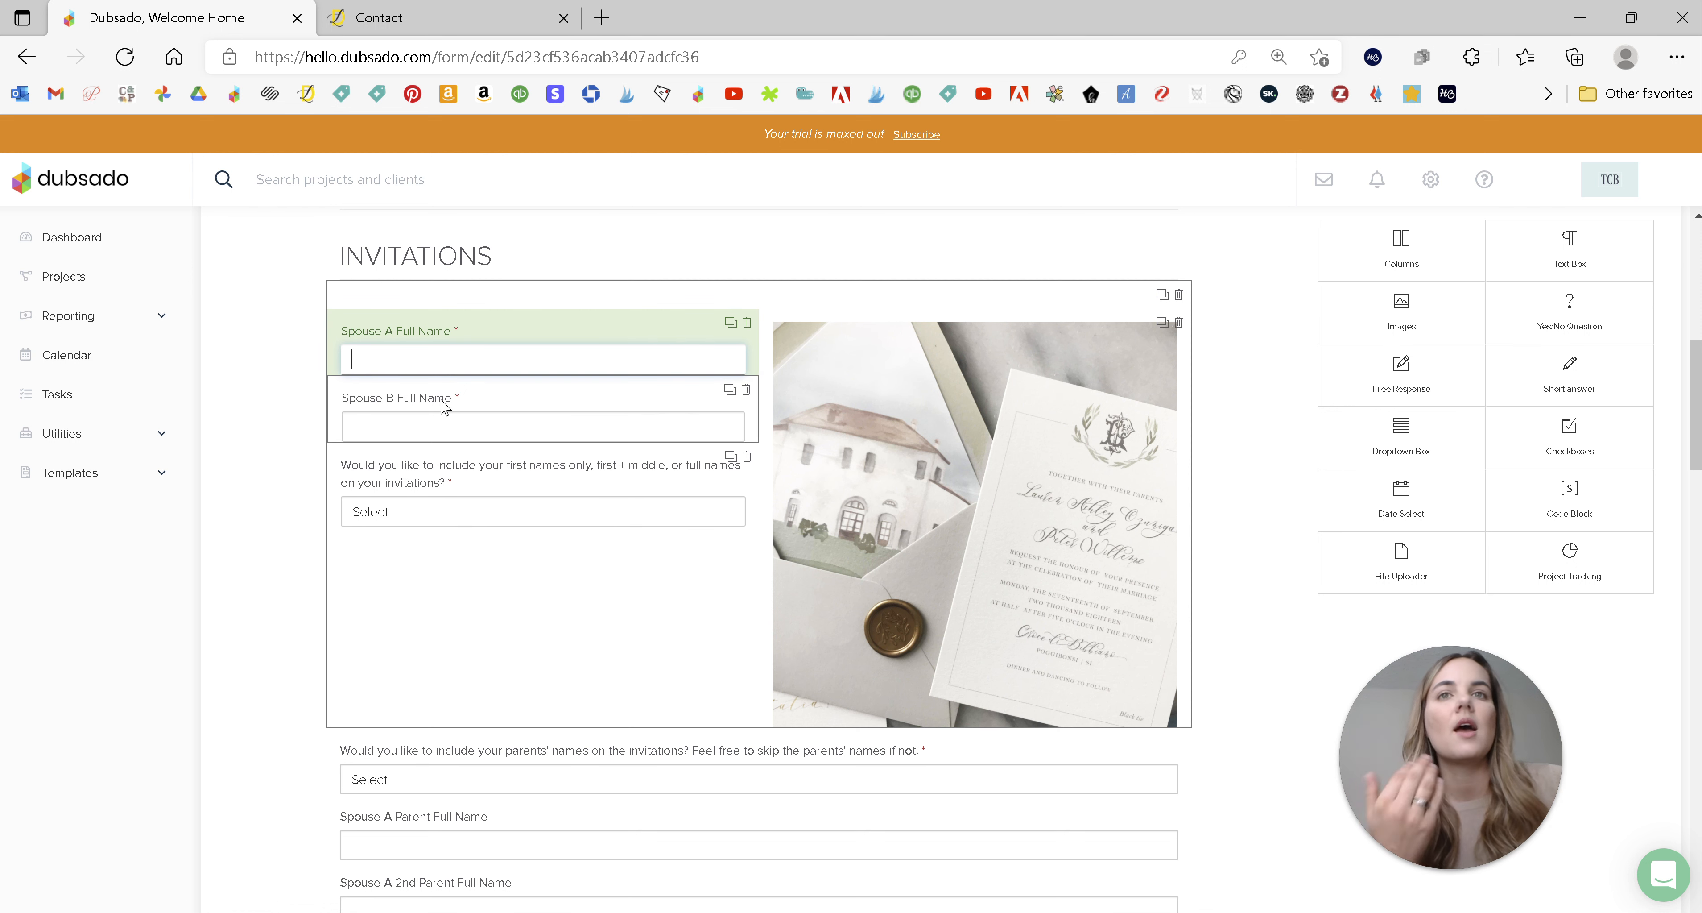
pyautogui.scroll(-5, 444, 405)
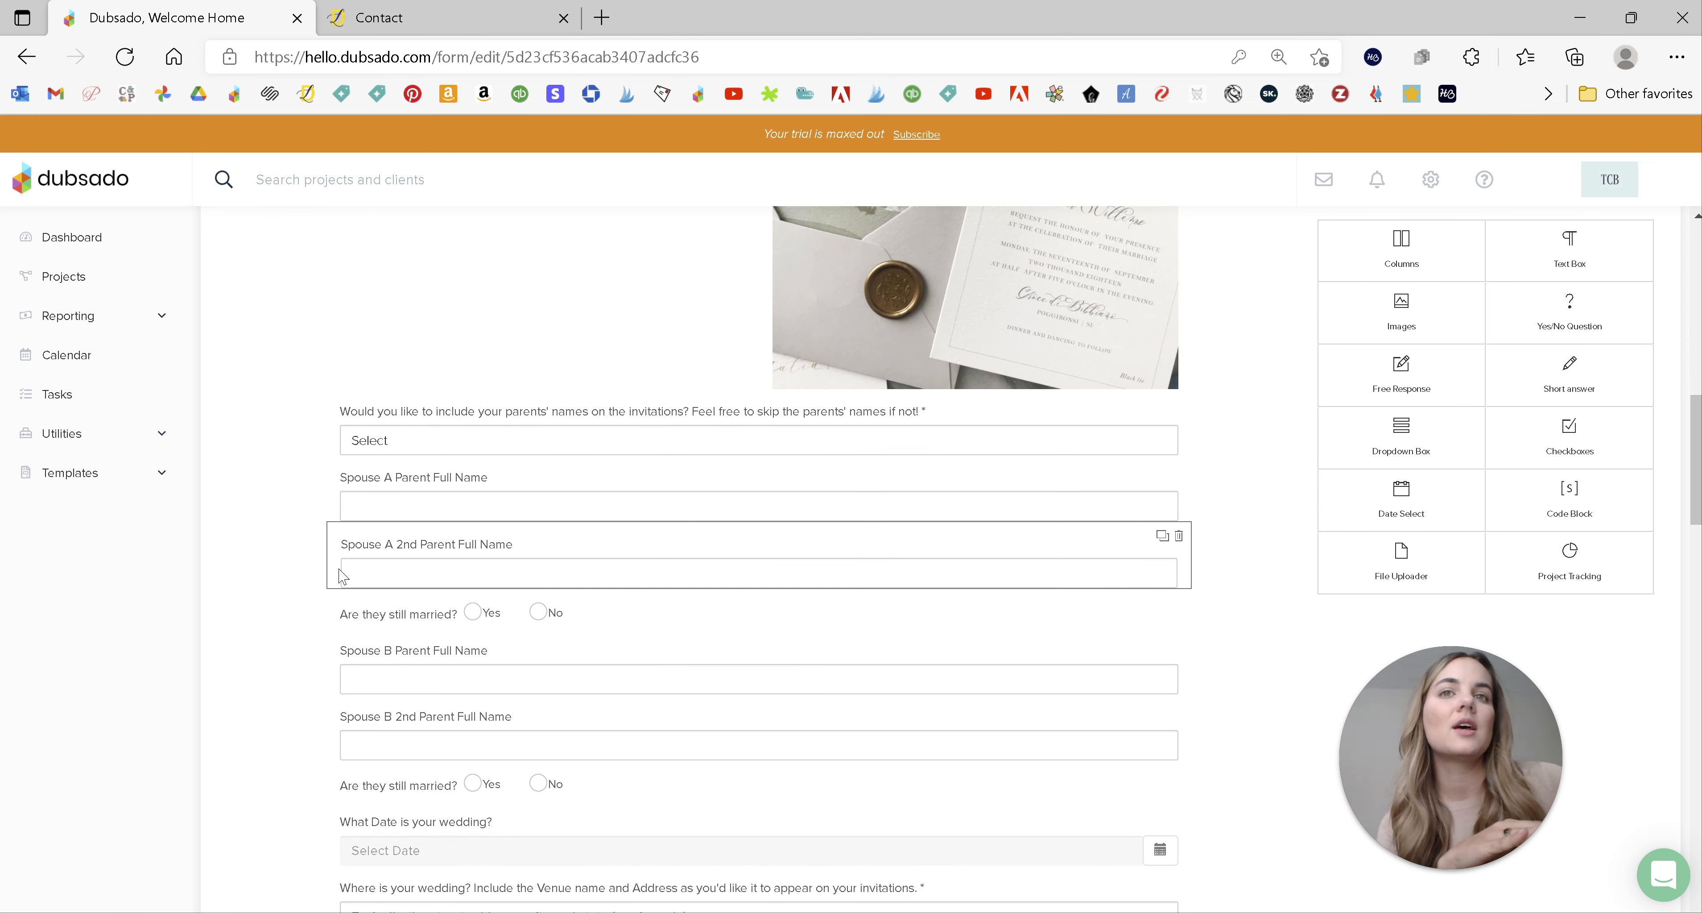
pyautogui.scroll(4, 460, 558)
pyautogui.scroll(-5, 460, 558)
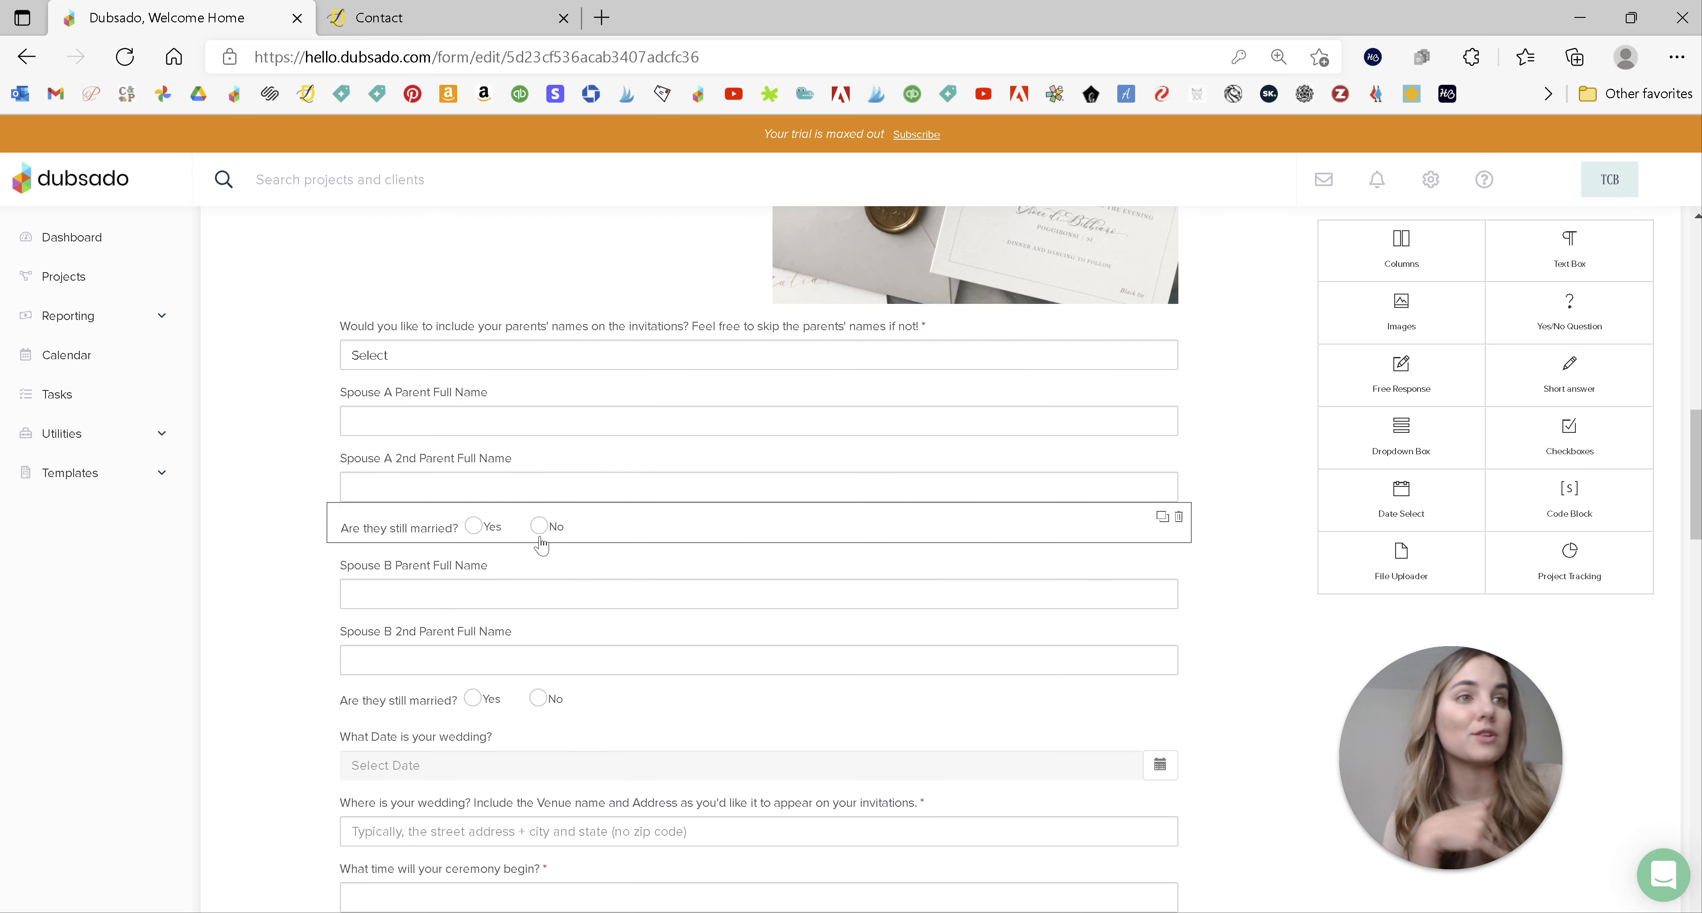
pyautogui.scroll(1, 570, 384)
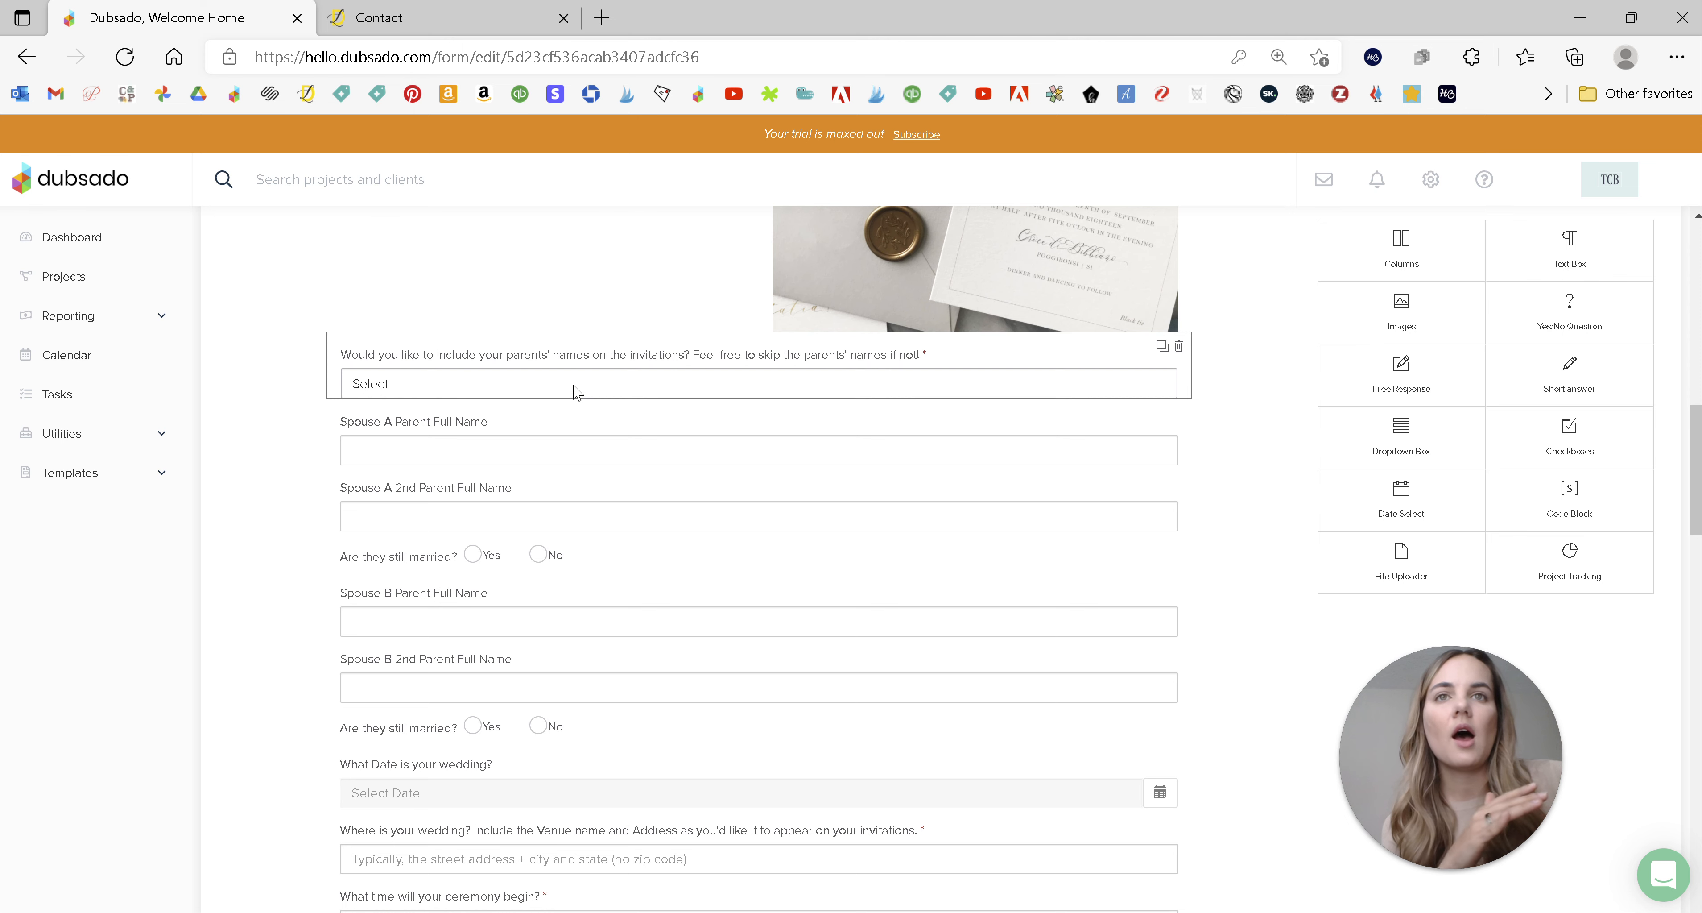
# Review the wedding date, venue and ceremony time questions and inspect the options of the "What invitation wording do you like?" dropdown
pyautogui.scroll(-5, 571, 389)
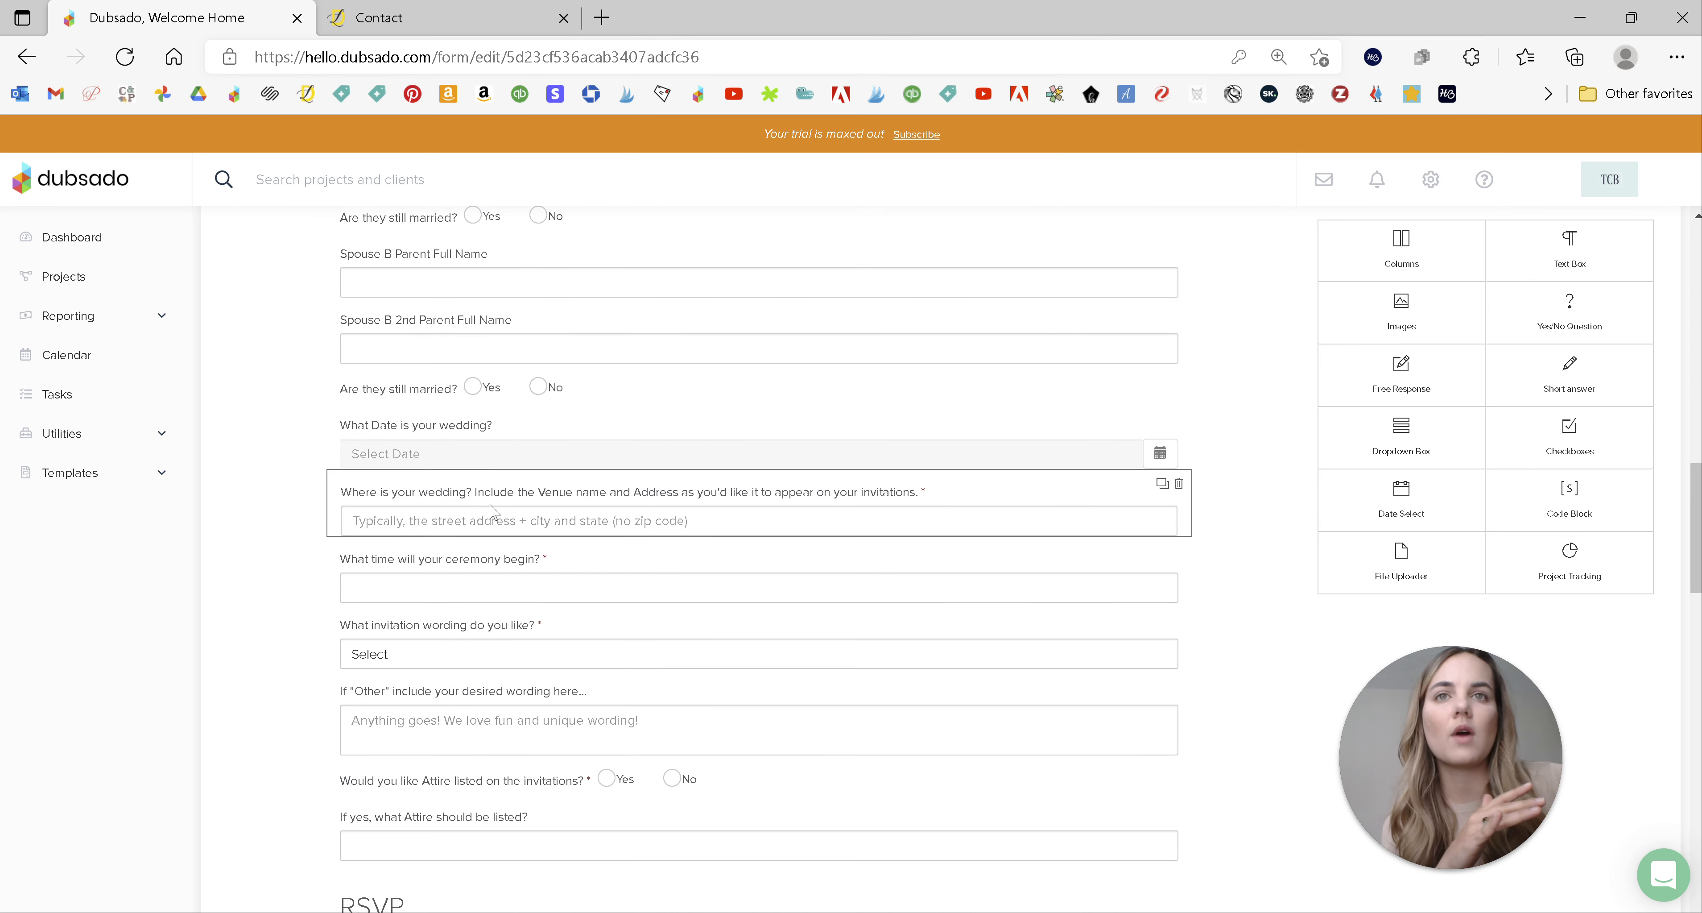
pyautogui.scroll(-2, 608, 558)
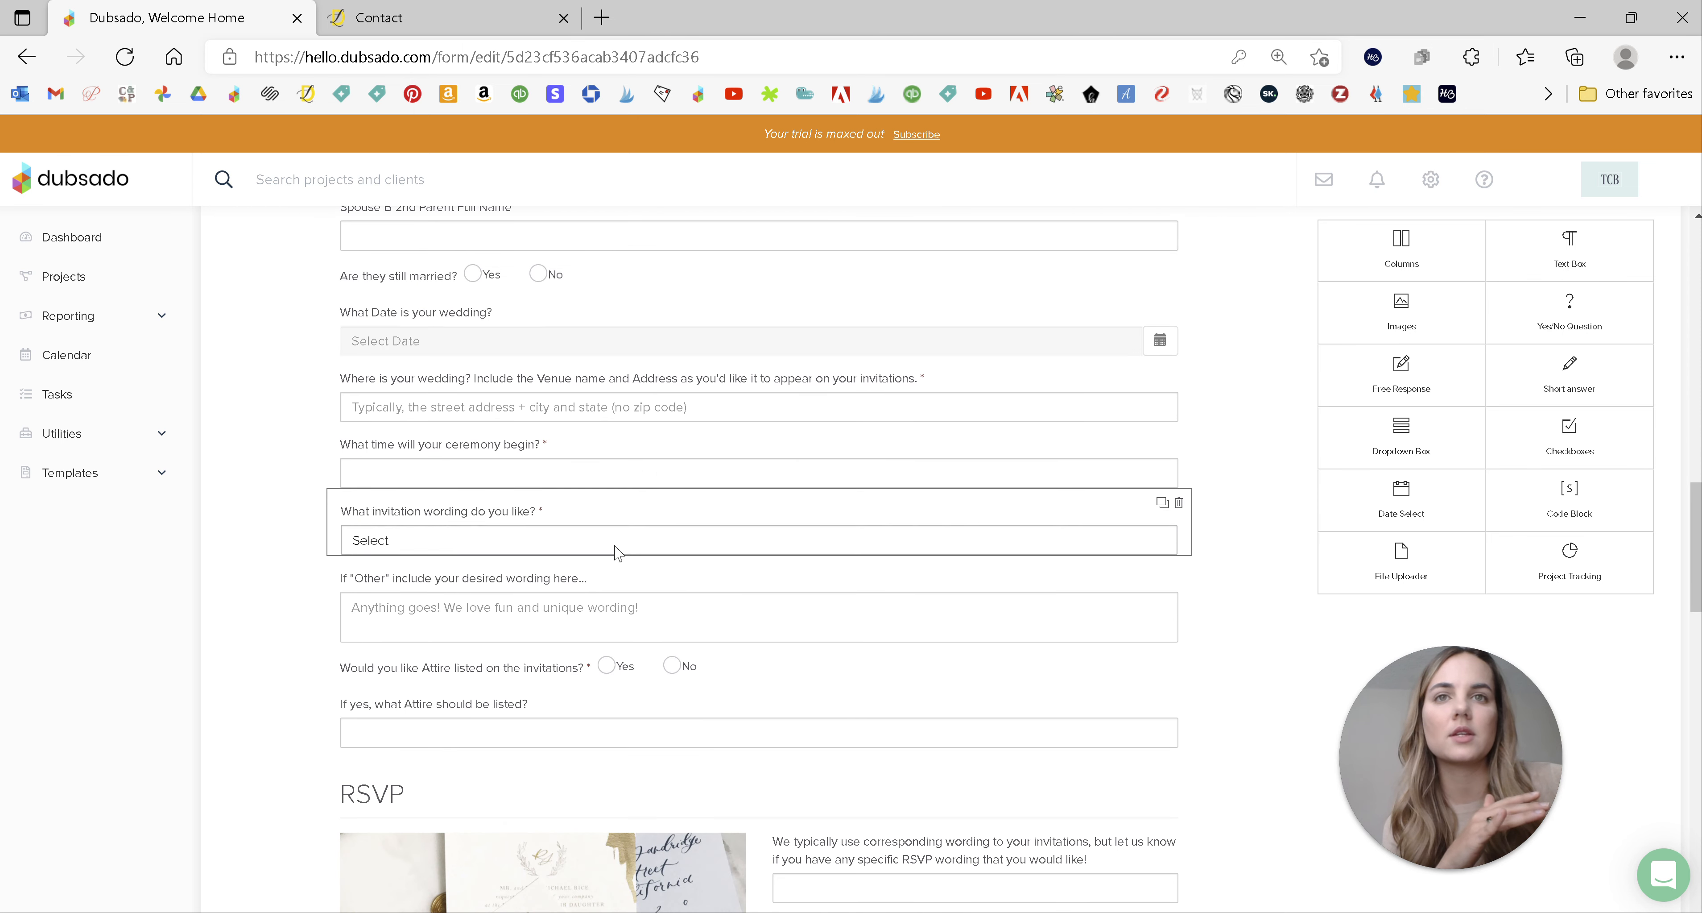
pyautogui.click(567, 530)
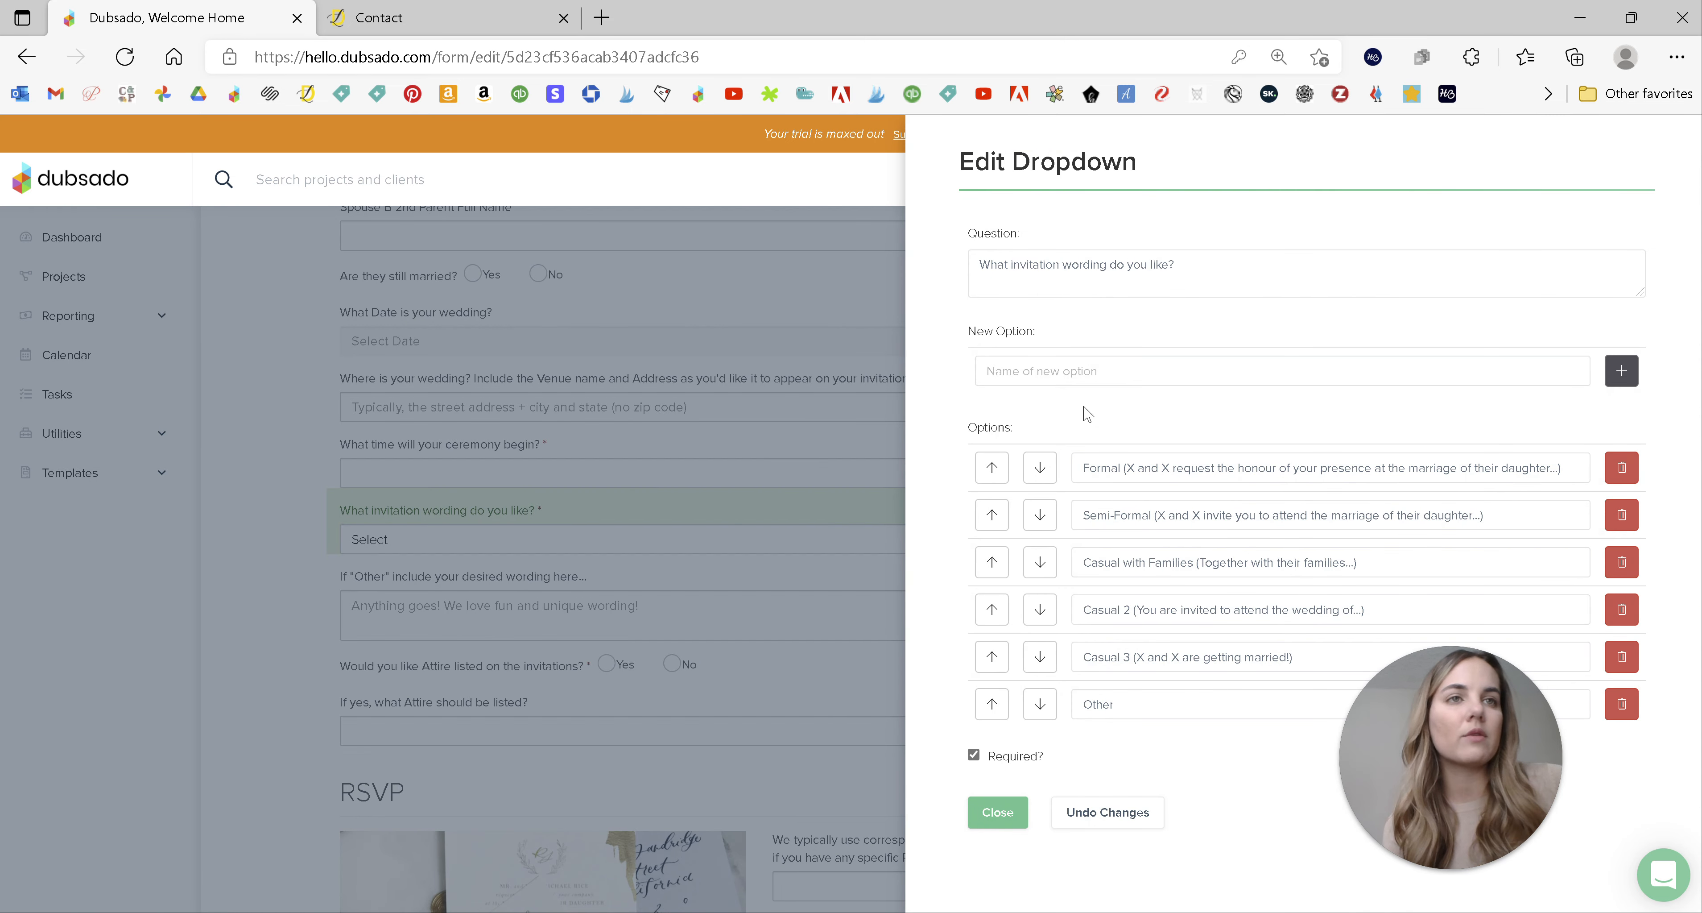
pyautogui.click(998, 812)
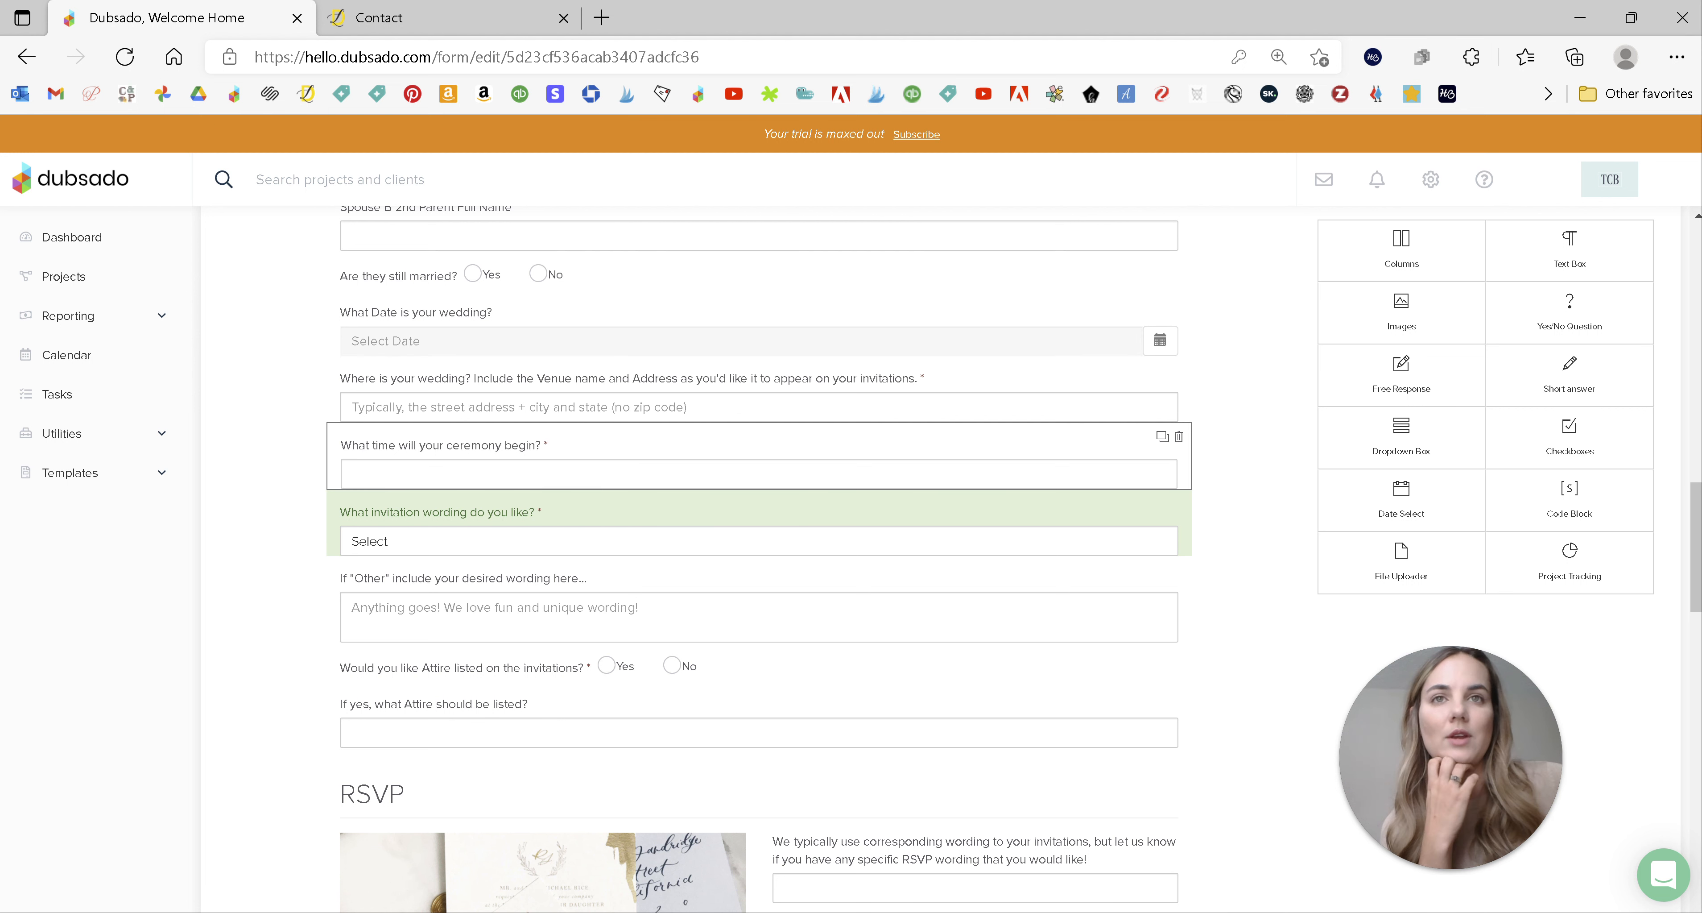
# Review the attire and RSVP questions, return address fields, RSVP Postage instructions and Extras section of the questionnaire
pyautogui.scroll(-2, 651, 456)
pyautogui.scroll(-4, 564, 400)
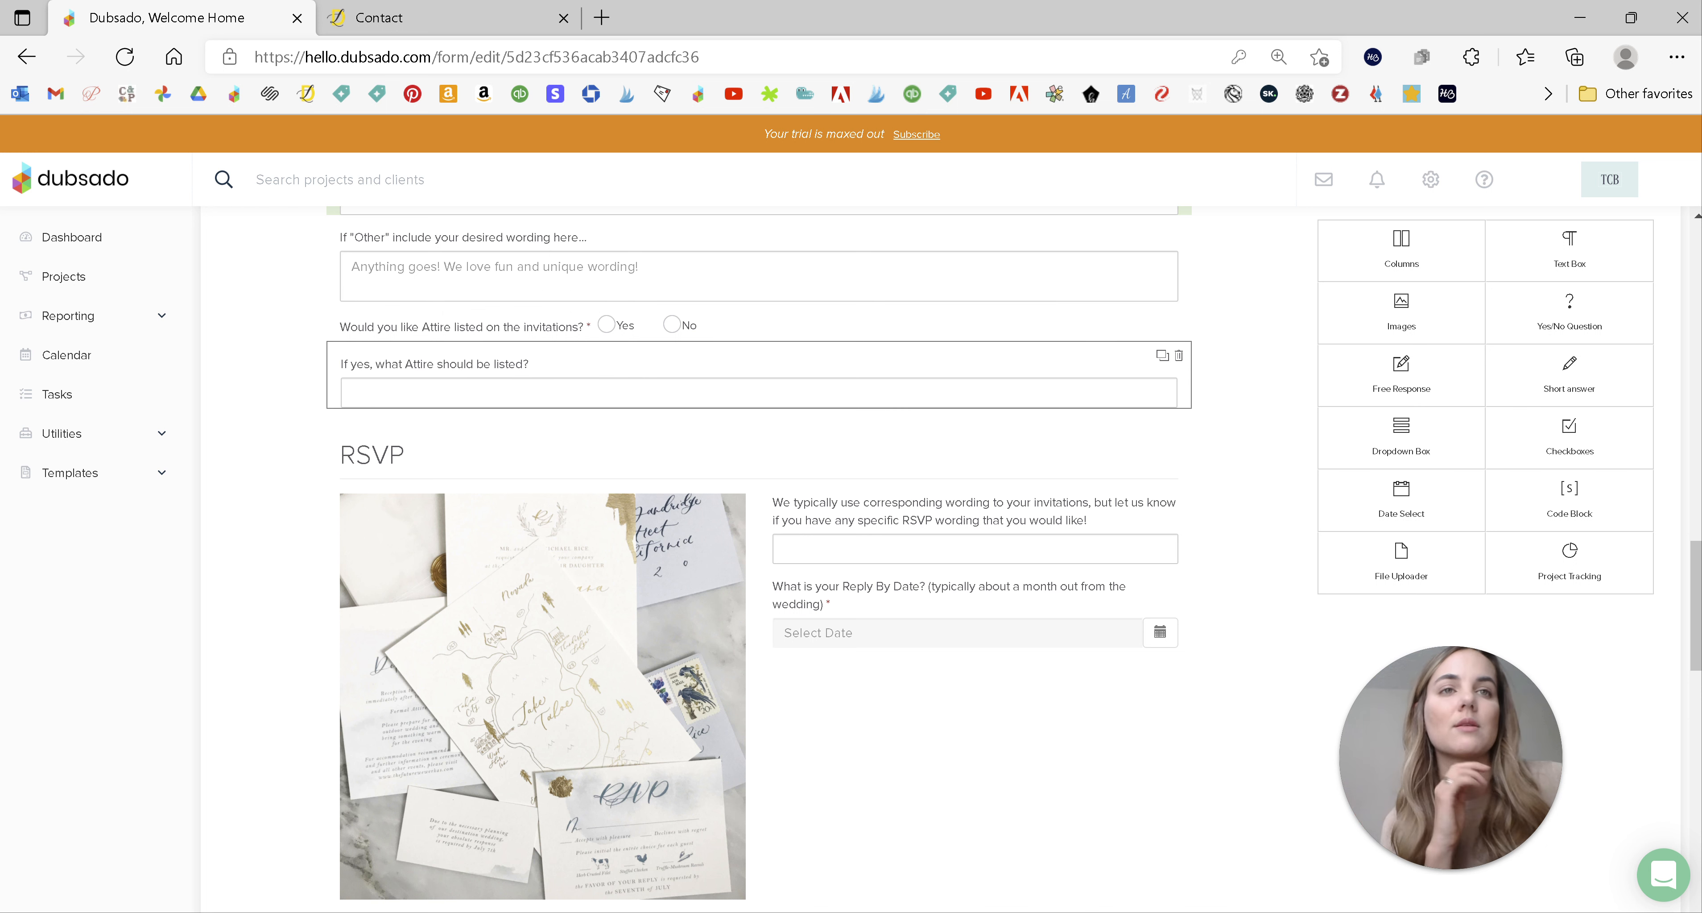
pyautogui.scroll(-4, 923, 364)
pyautogui.scroll(-6, 497, 354)
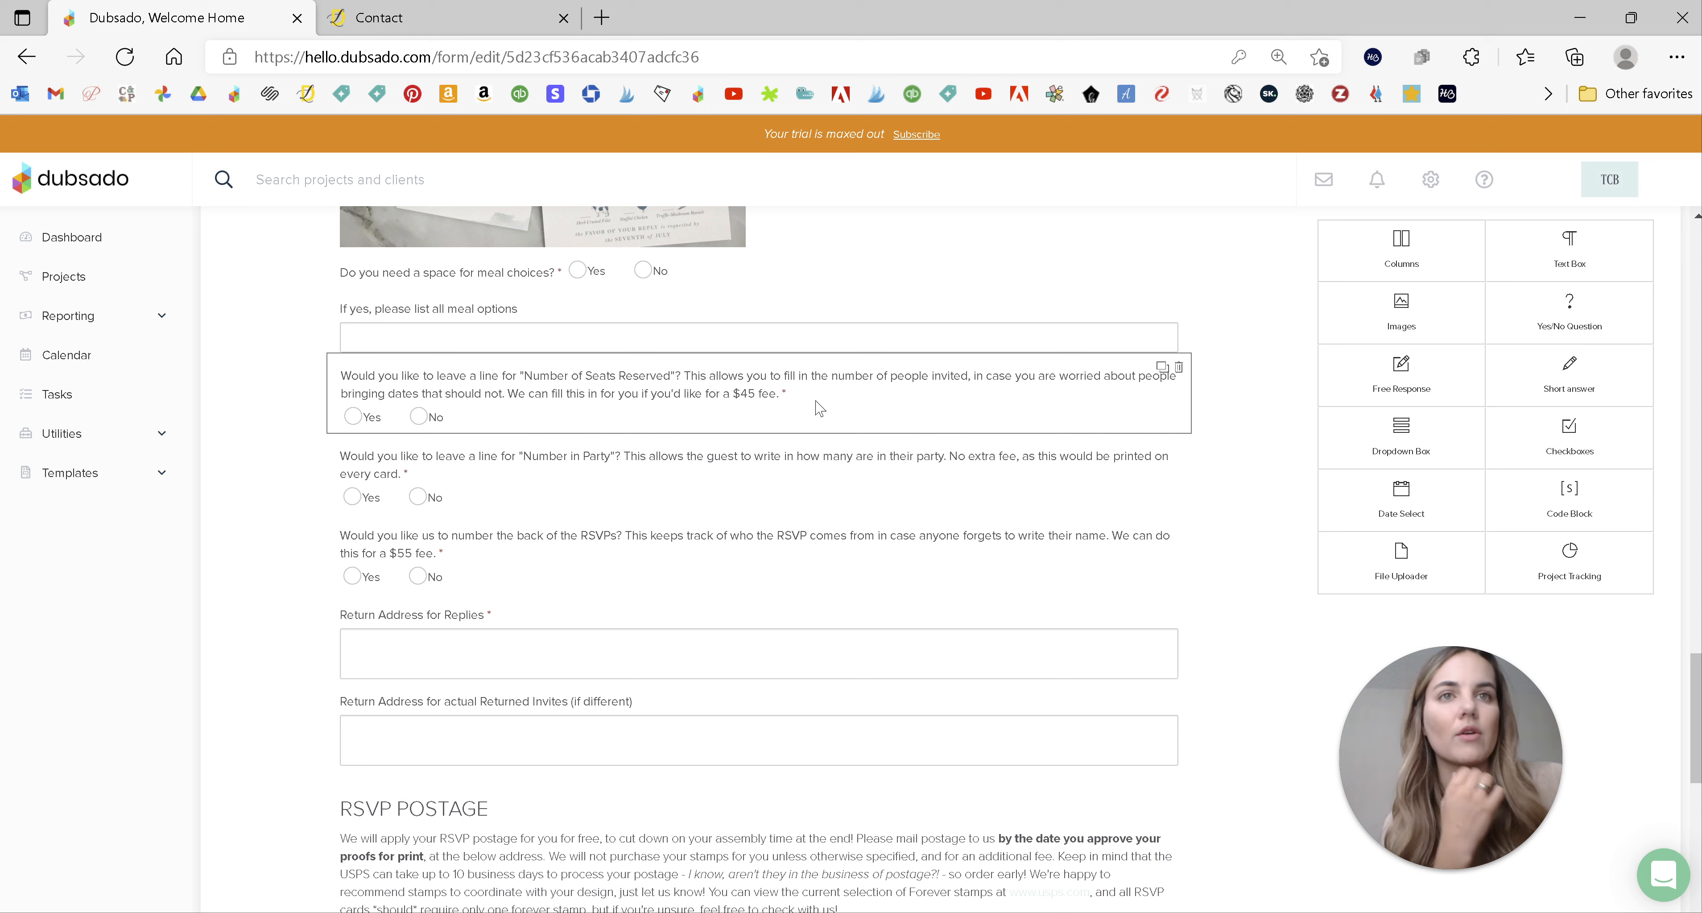
pyautogui.scroll(-4, 497, 355)
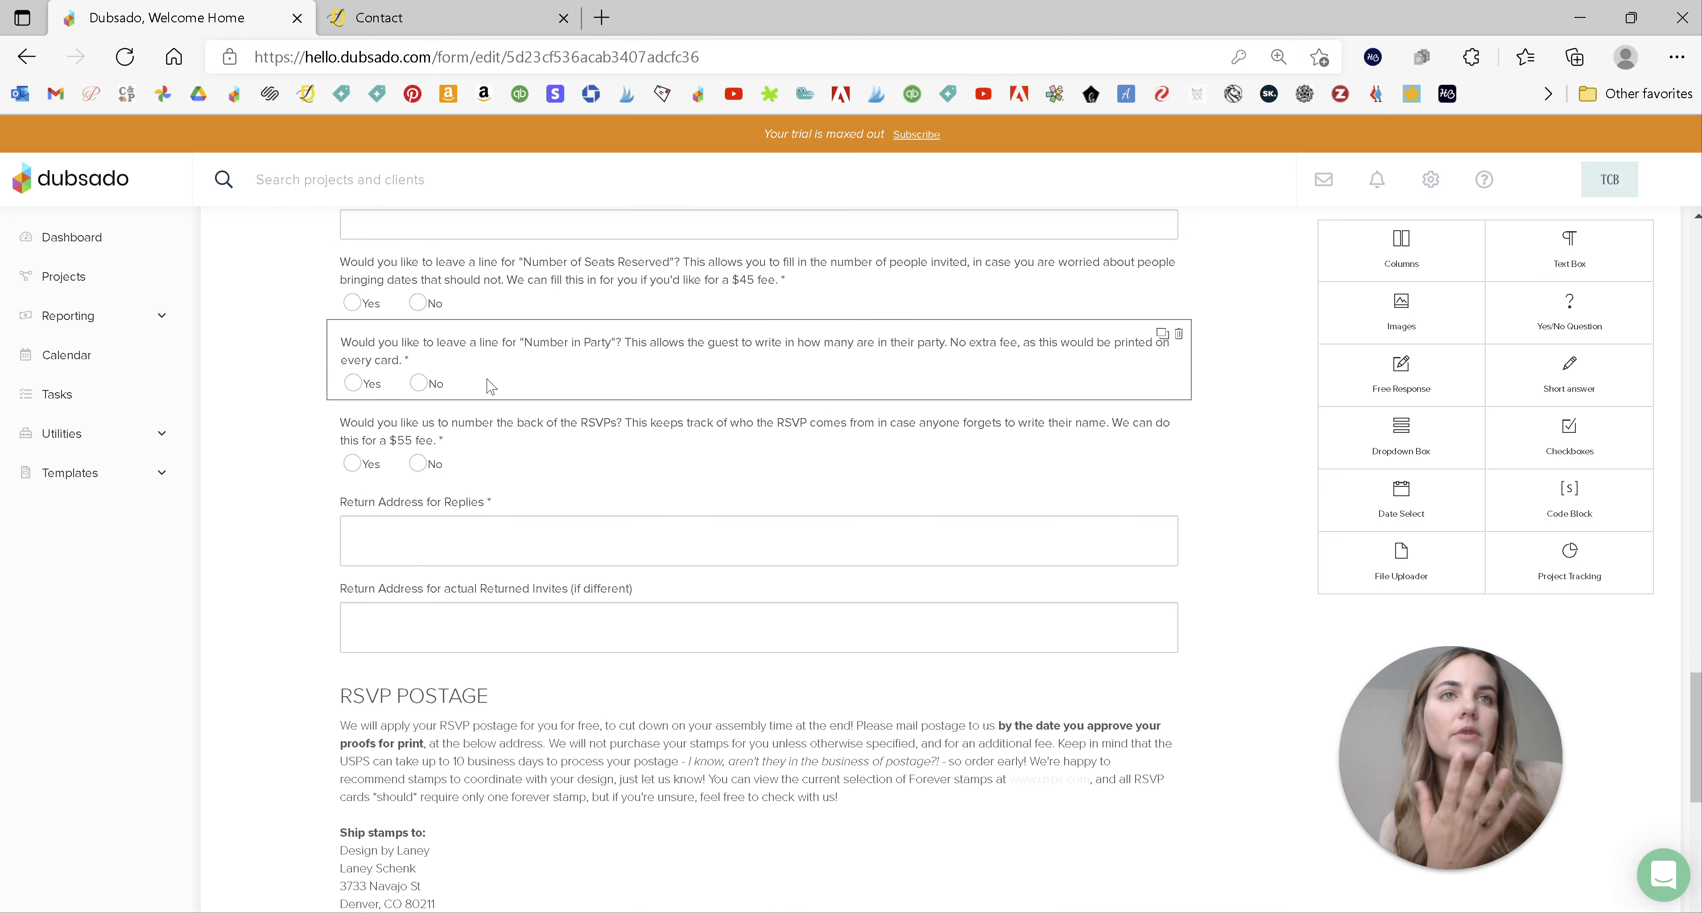
pyautogui.scroll(-2, 634, 380)
pyautogui.scroll(-2, 620, 373)
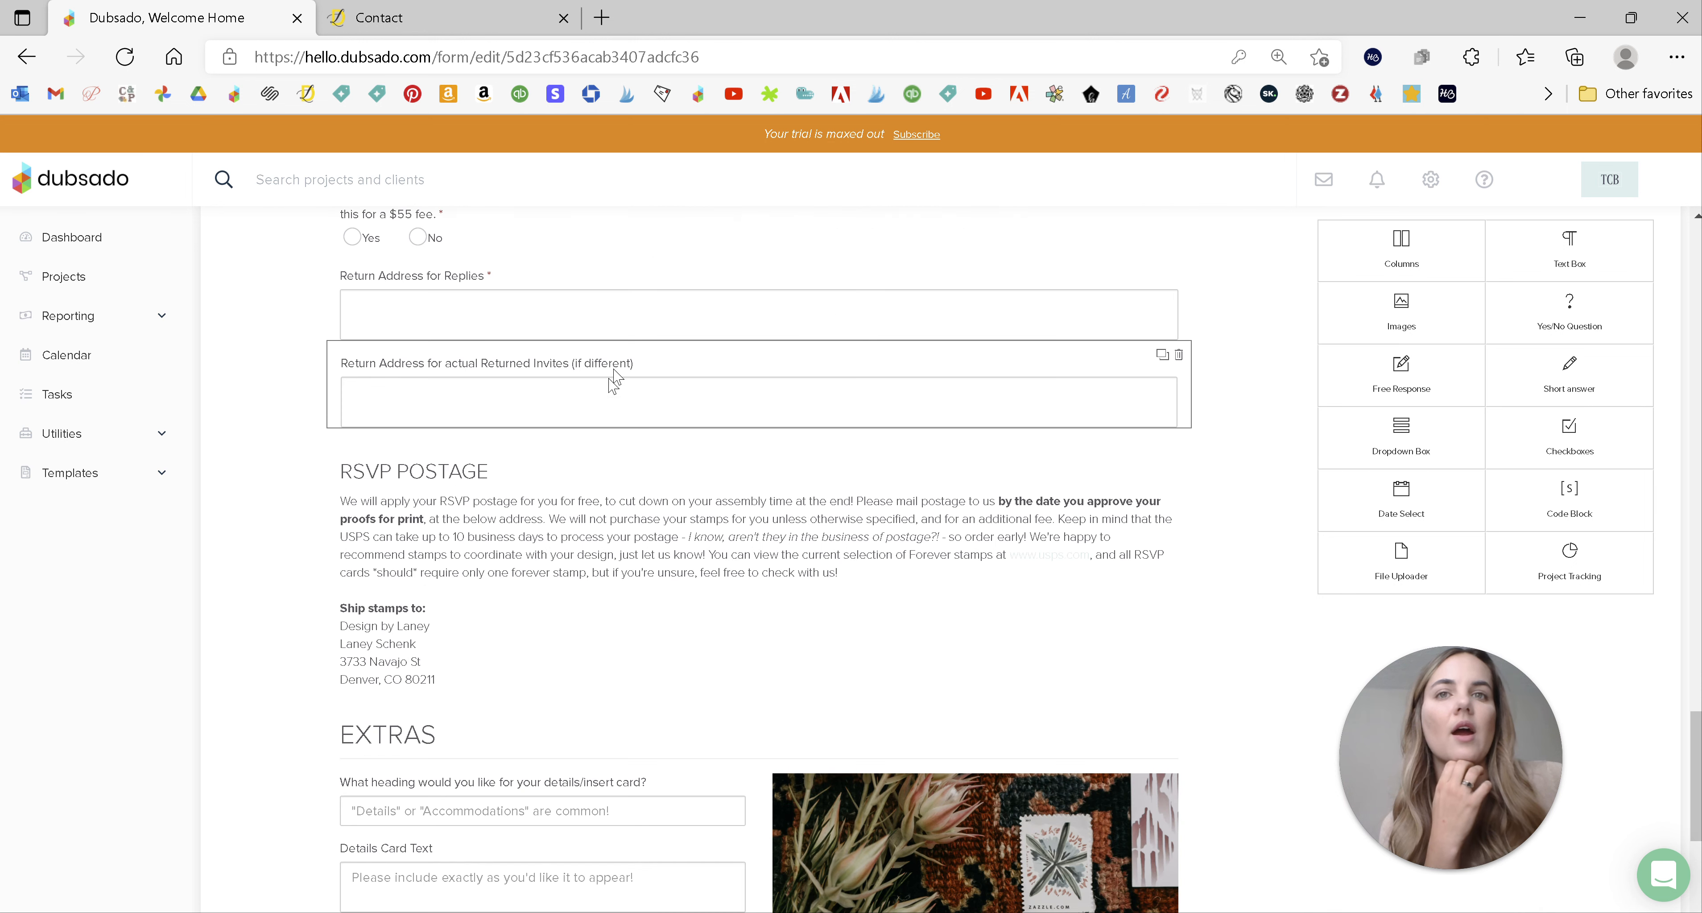
pyautogui.scroll(-2, 605, 351)
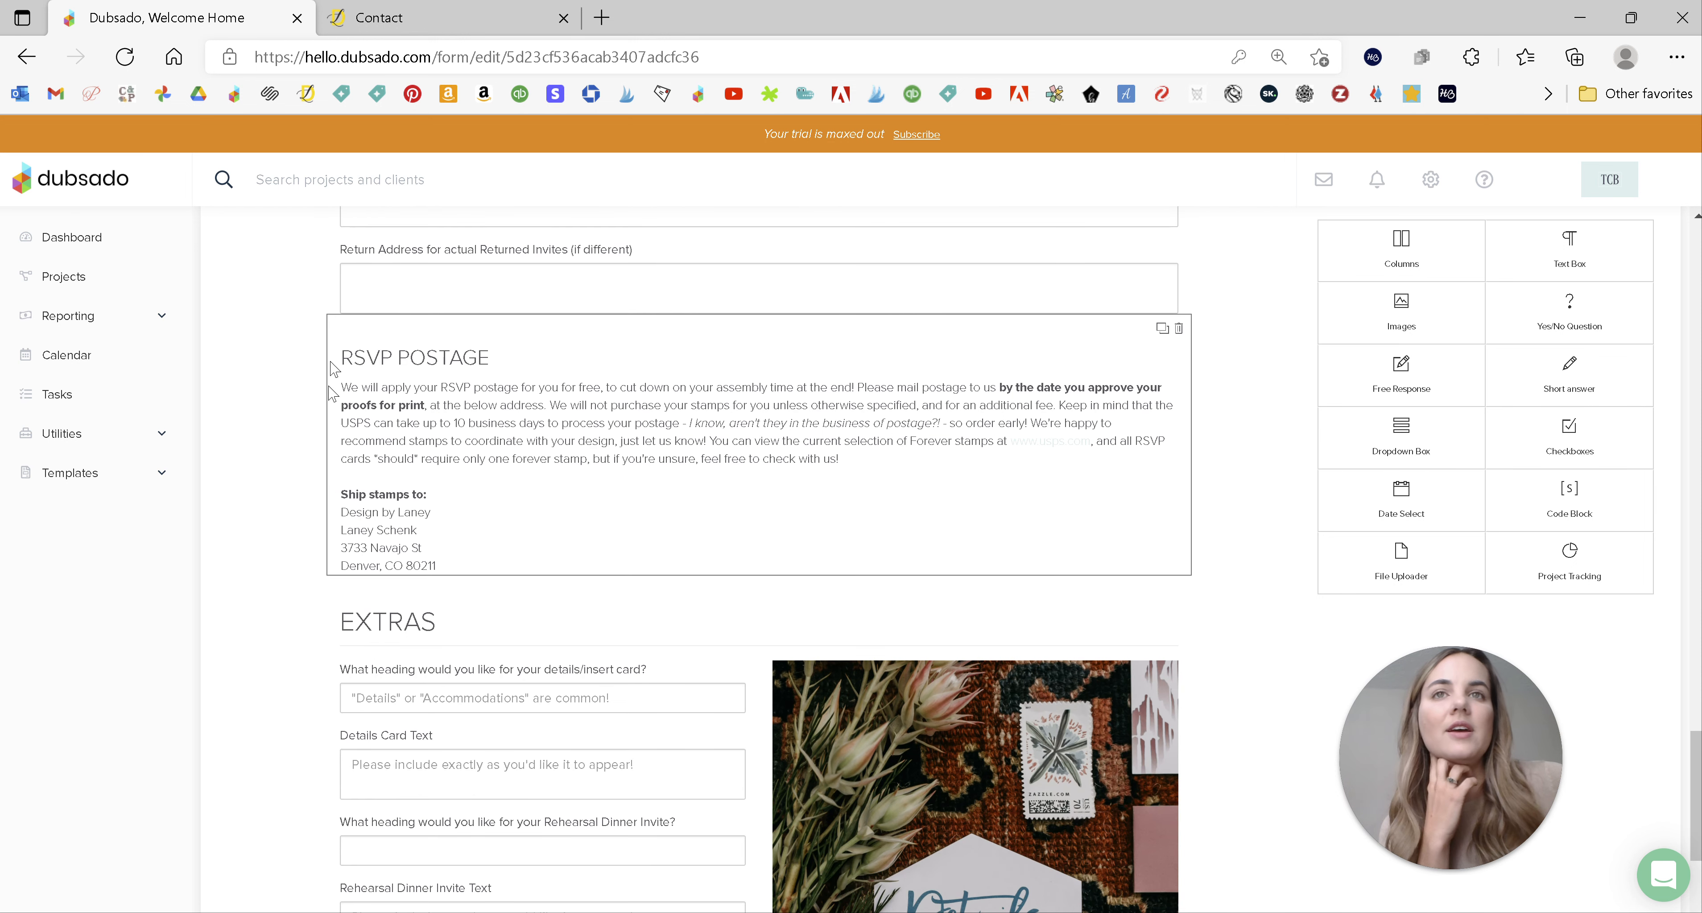
pyautogui.scroll(-2, 535, 562)
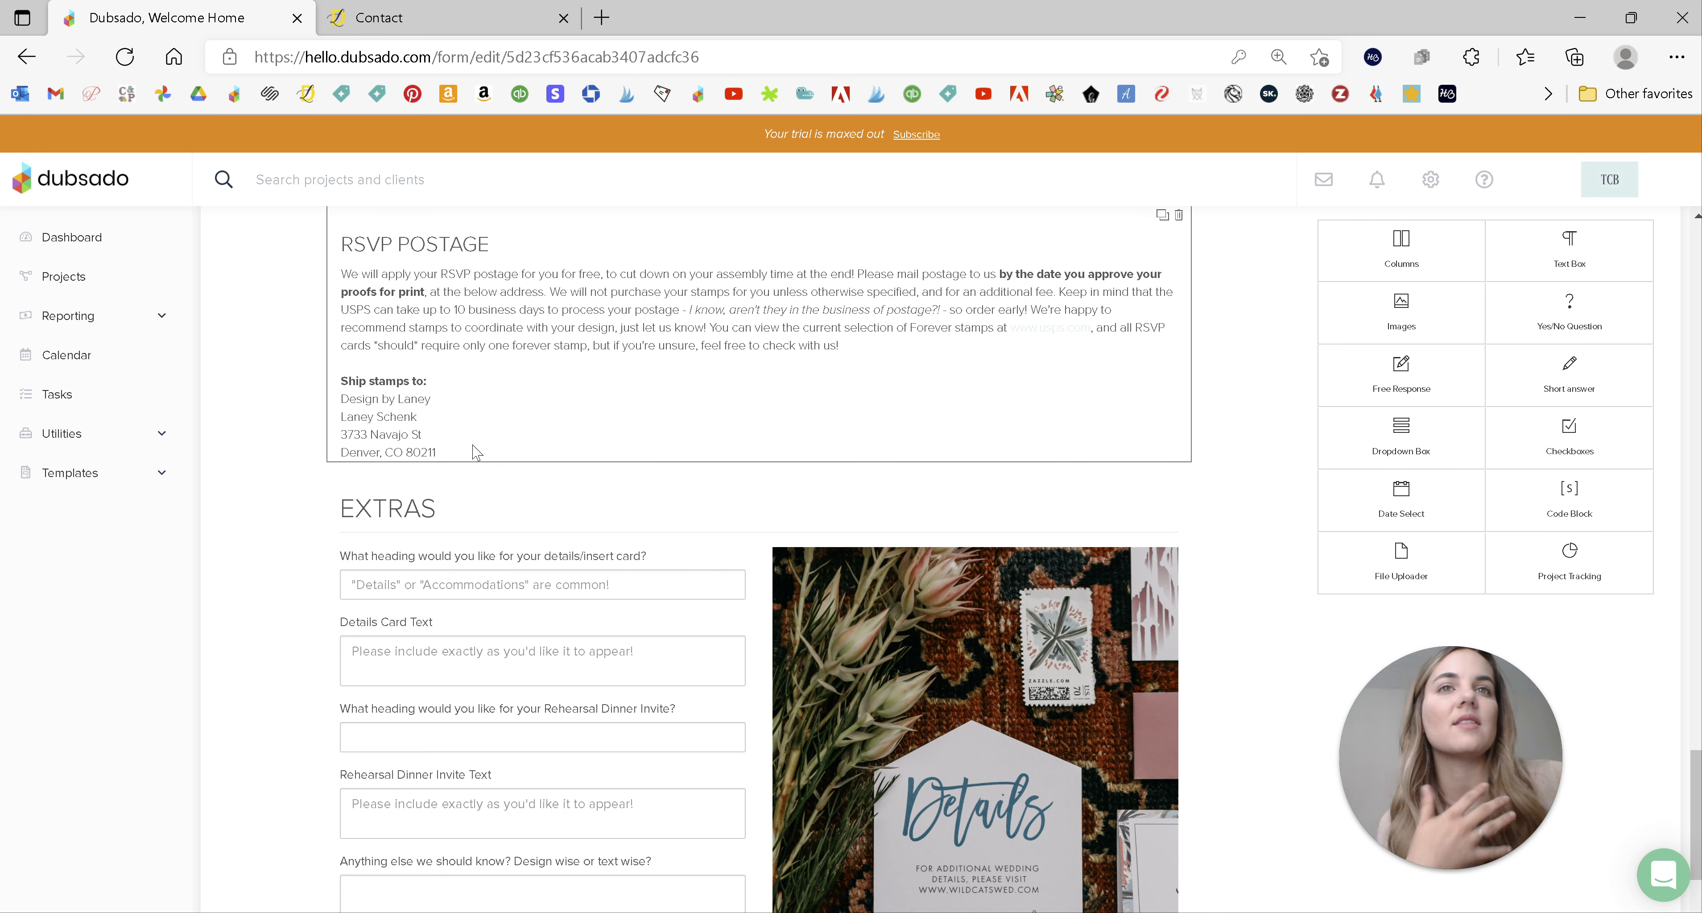
pyautogui.scroll(-4, 524, 425)
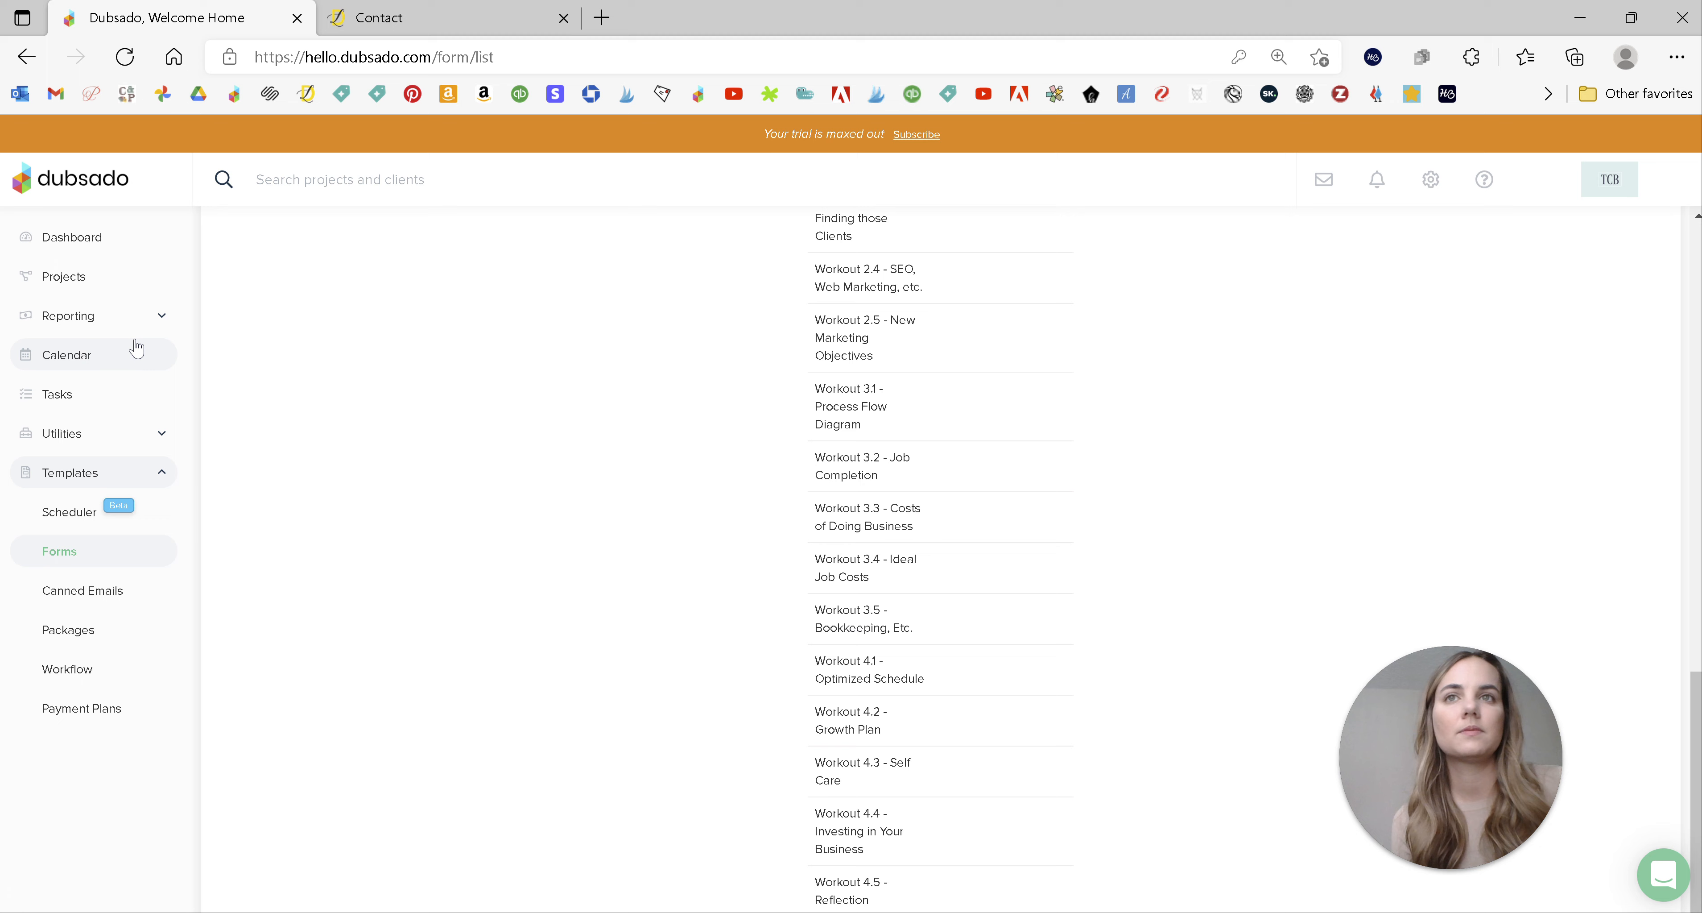
# Open the current wedding invites project and add the Invitation Information Questionnaire to its forms
pyautogui.click(114, 284)
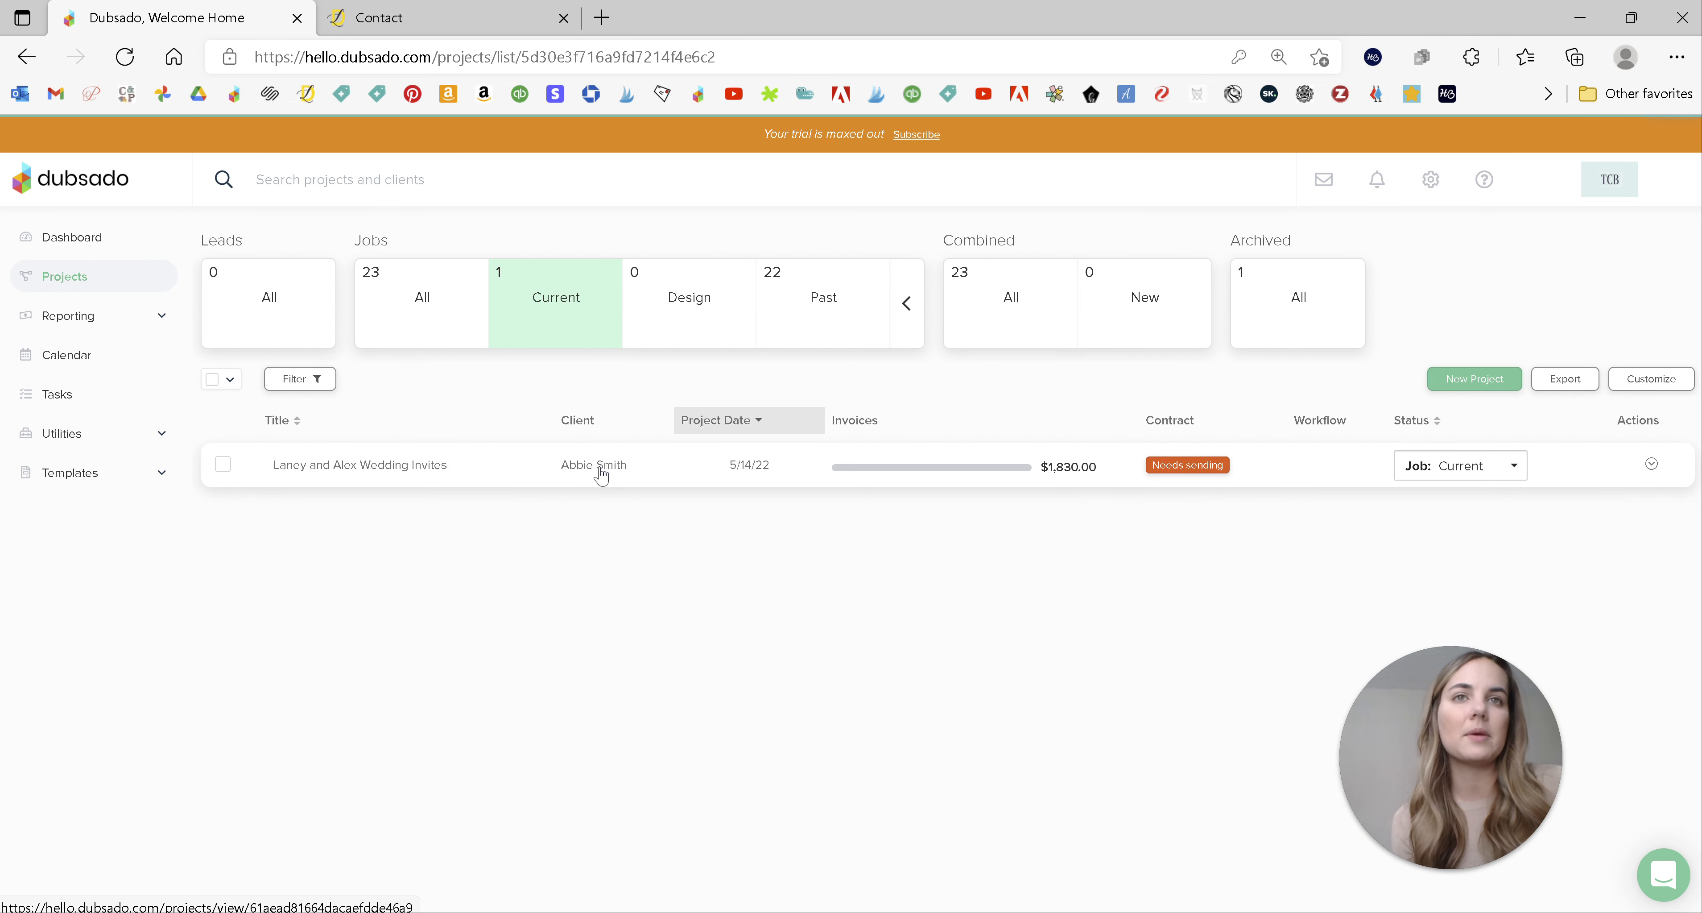
pyautogui.click(601, 474)
pyautogui.click(709, 377)
pyautogui.write('invi')
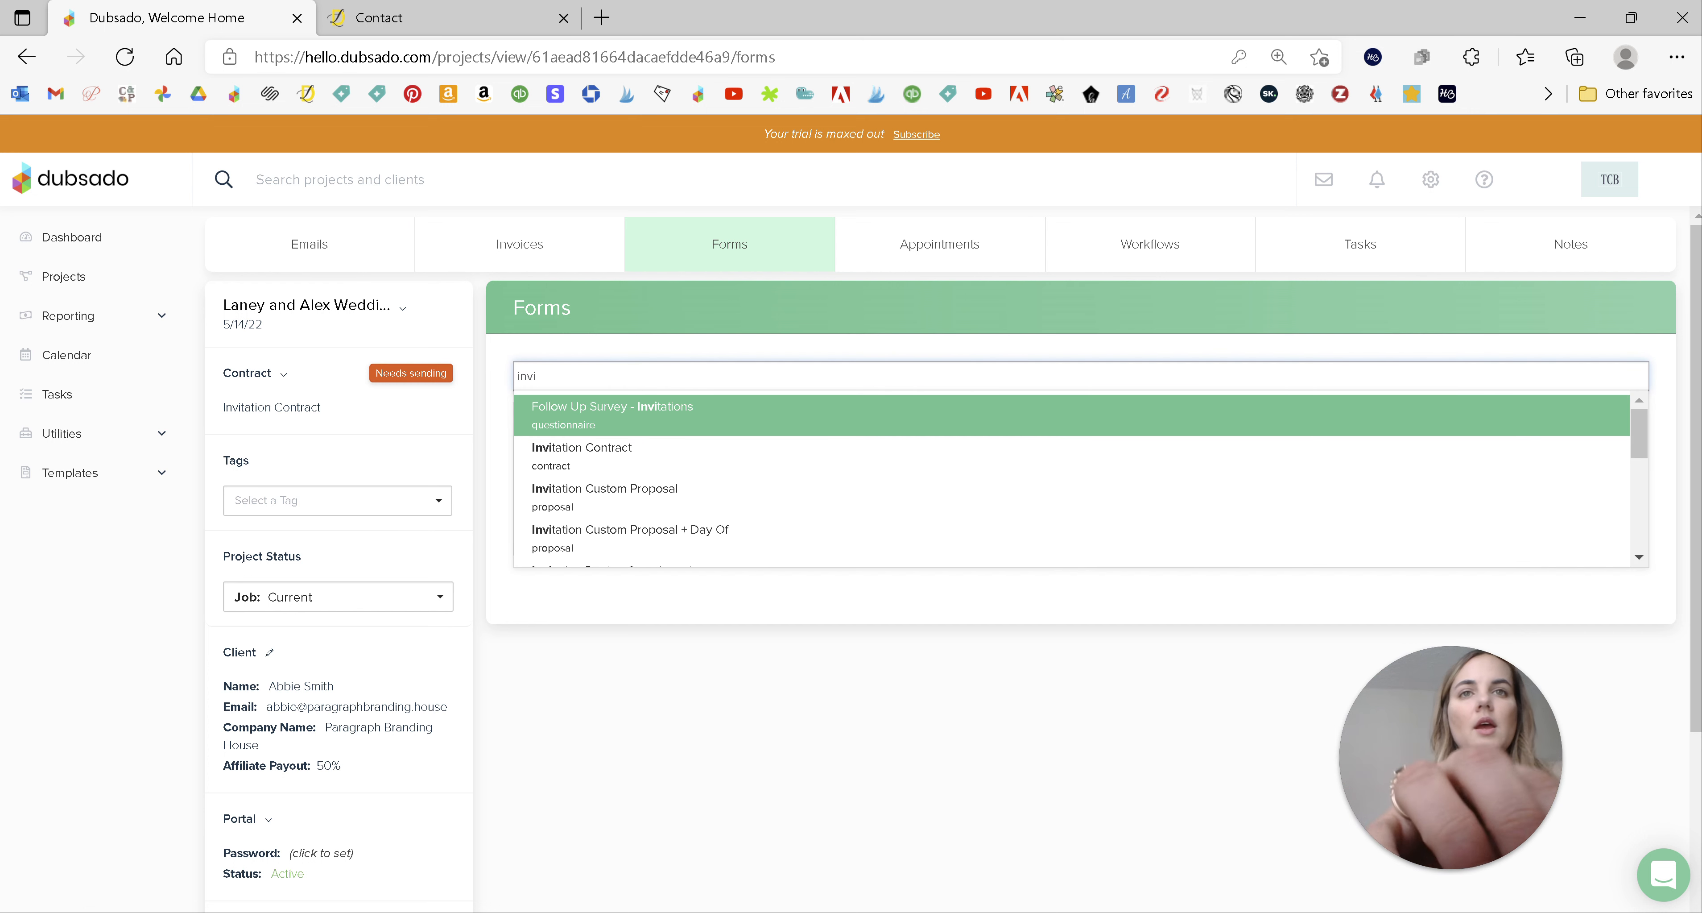
pyautogui.press('BackSpace')
pyautogui.write('f')
pyautogui.press('BackSpace')
pyautogui.press('BackSpace')
pyautogui.write('fr')
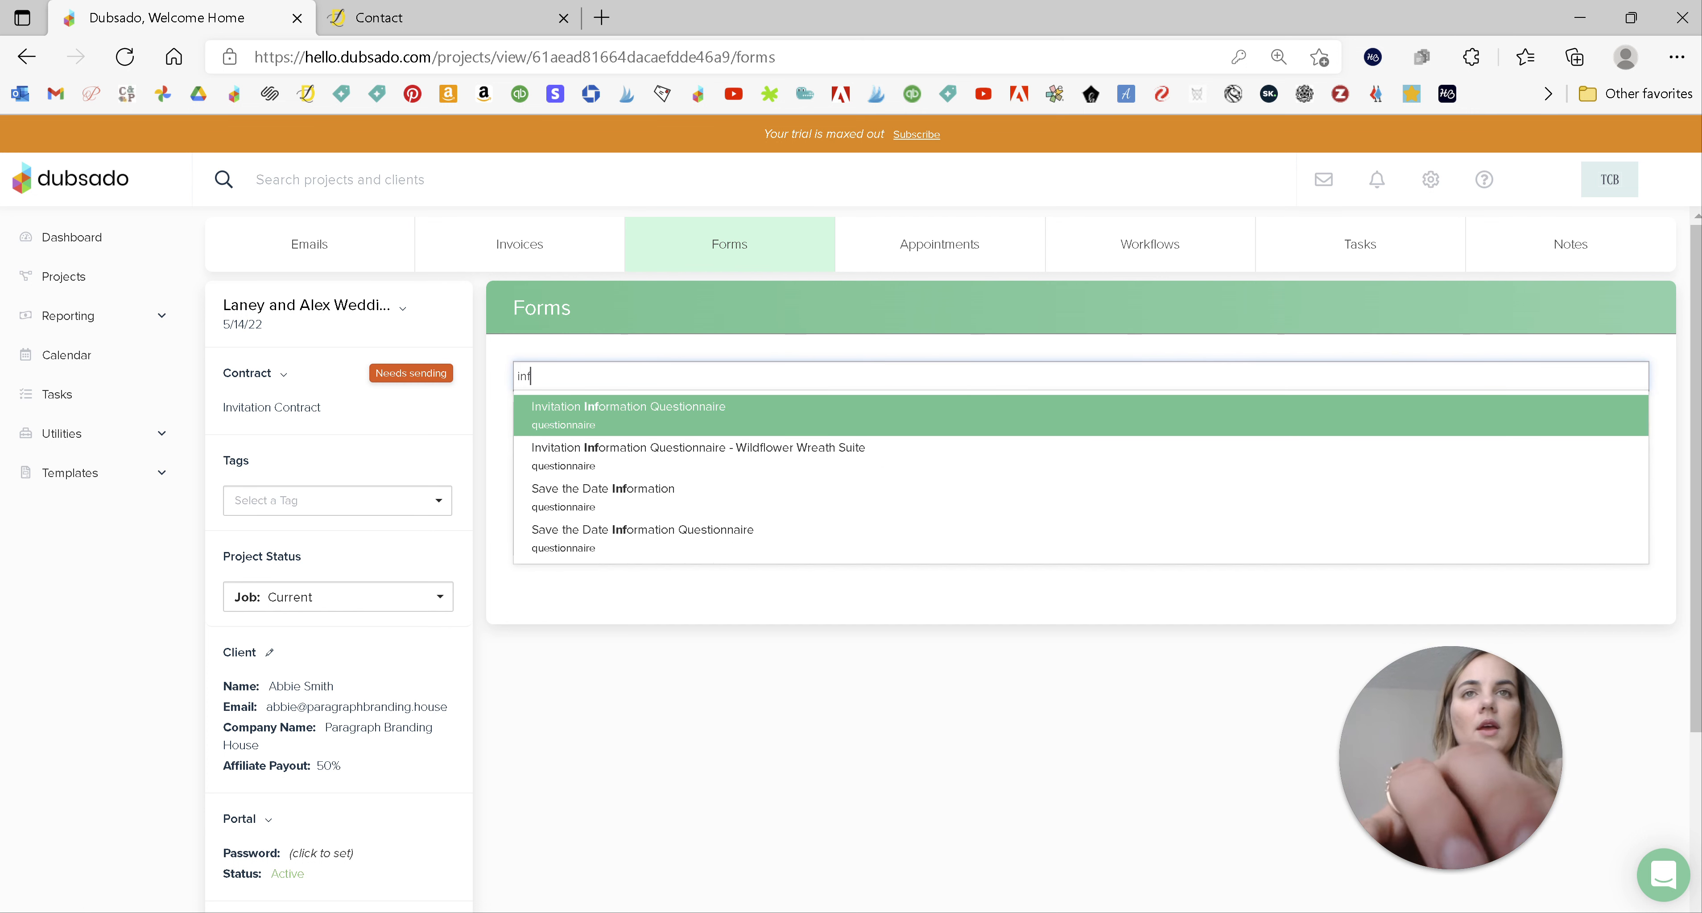
pyautogui.press('BackSpace')
pyautogui.write('o')
pyautogui.click(933, 410)
# Look through the project's Invitation Information Questionnaire preview from beginning to end and return to its heading
pyautogui.scroll(-20, 932, 410)
pyautogui.scroll(10, 932, 410)
pyautogui.scroll(20, 937, 418)
pyautogui.click(1103, 183)
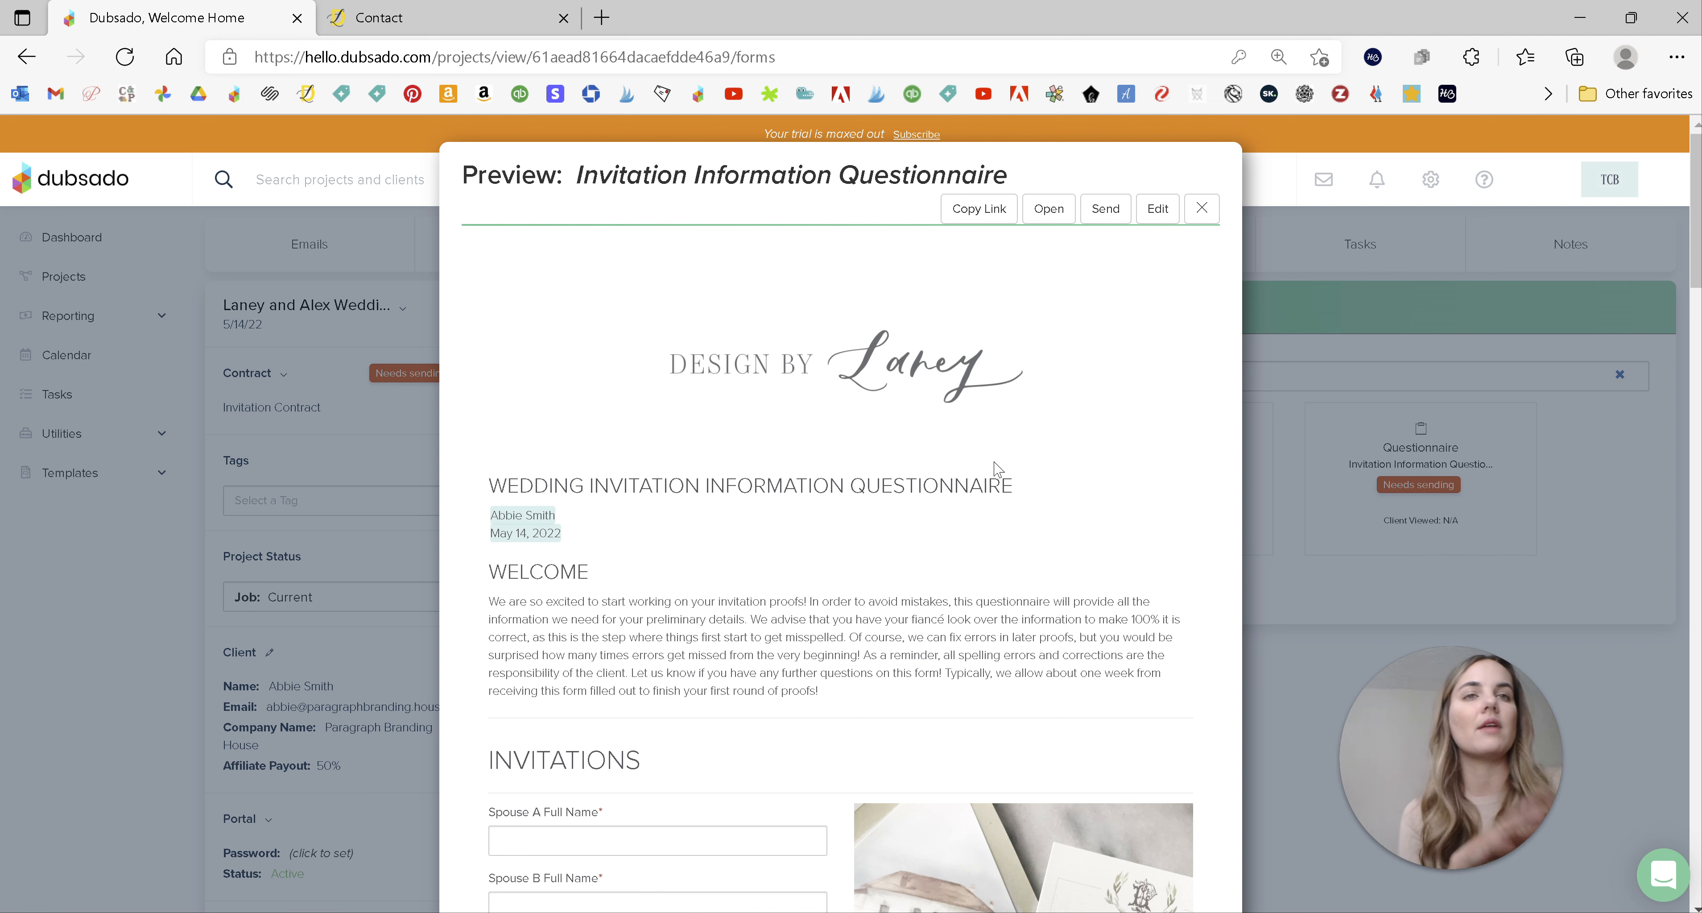
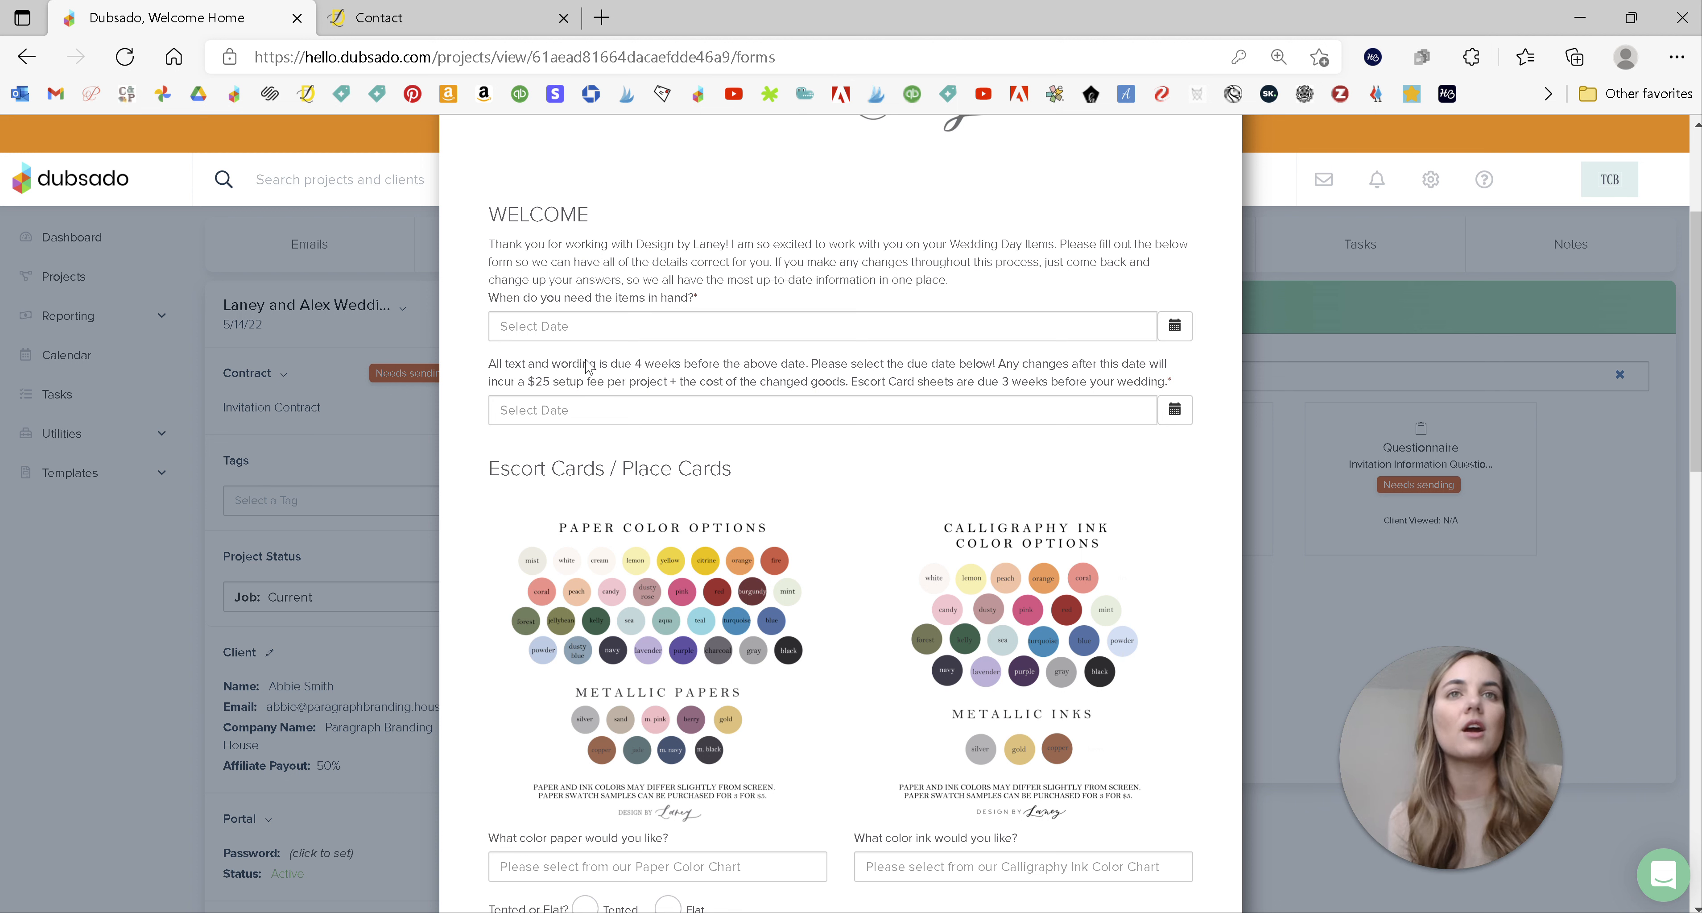
# Examine the day-of items questionnaire's text due-date notice and its Escort Cards / Place Cards color charts, card questions and spreadsheet upload
pyautogui.moveTo(561, 364); pyautogui.dragTo(655, 373)
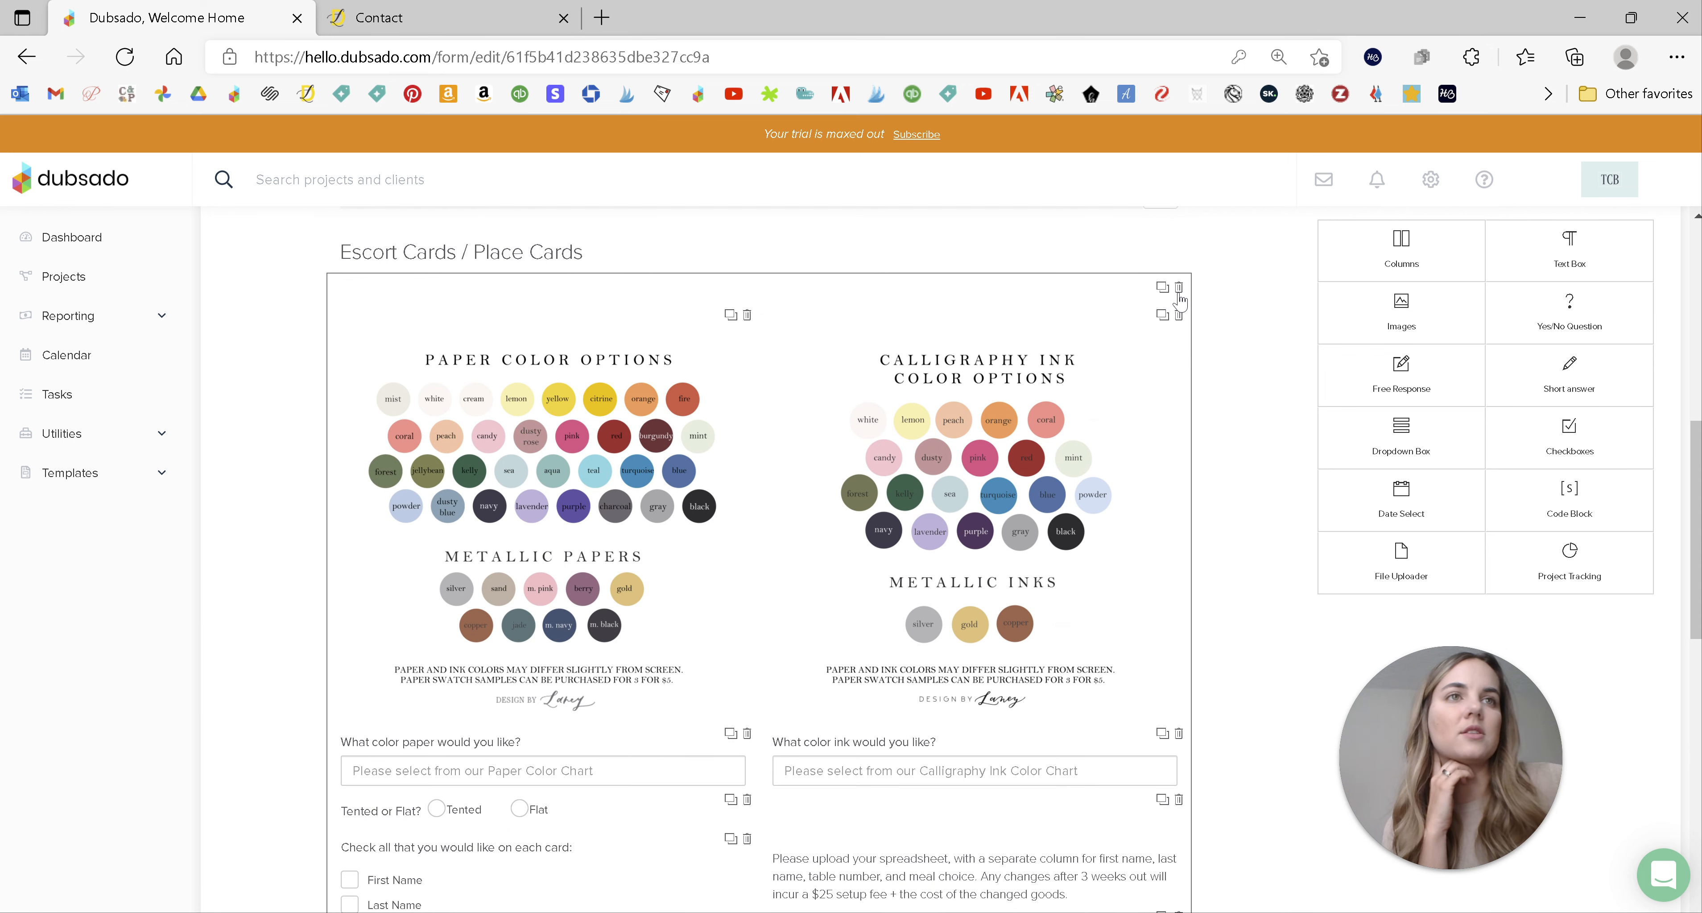
pyautogui.scroll(-3, 516, 634)
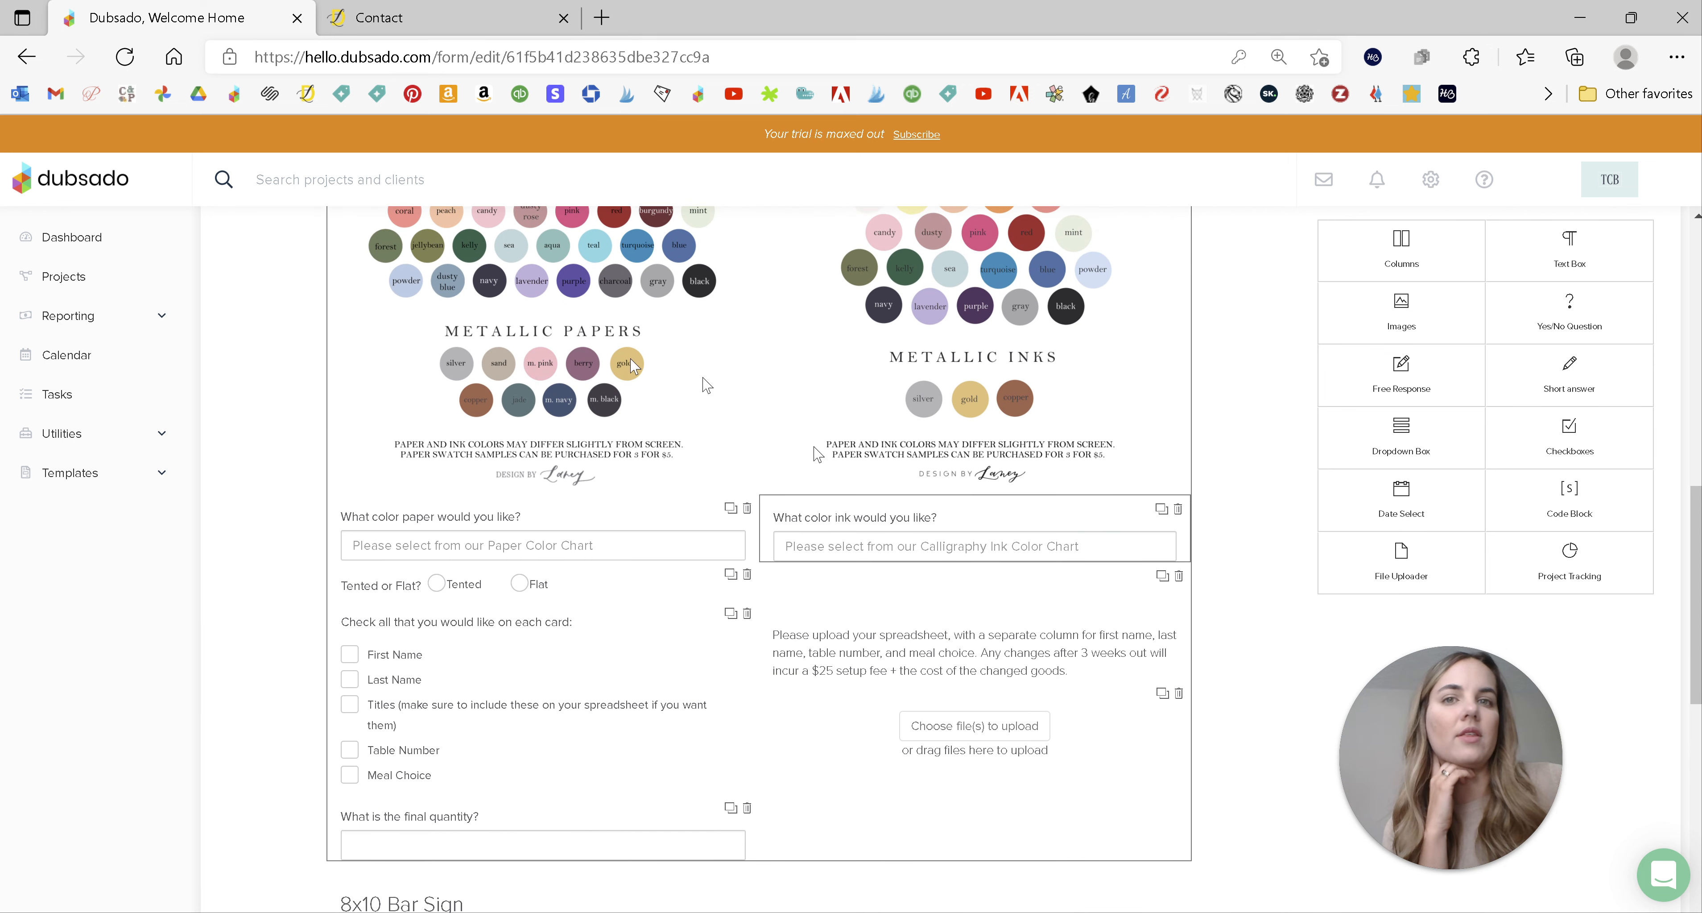
pyautogui.scroll(7, 408, 642)
pyautogui.scroll(-6, 408, 642)
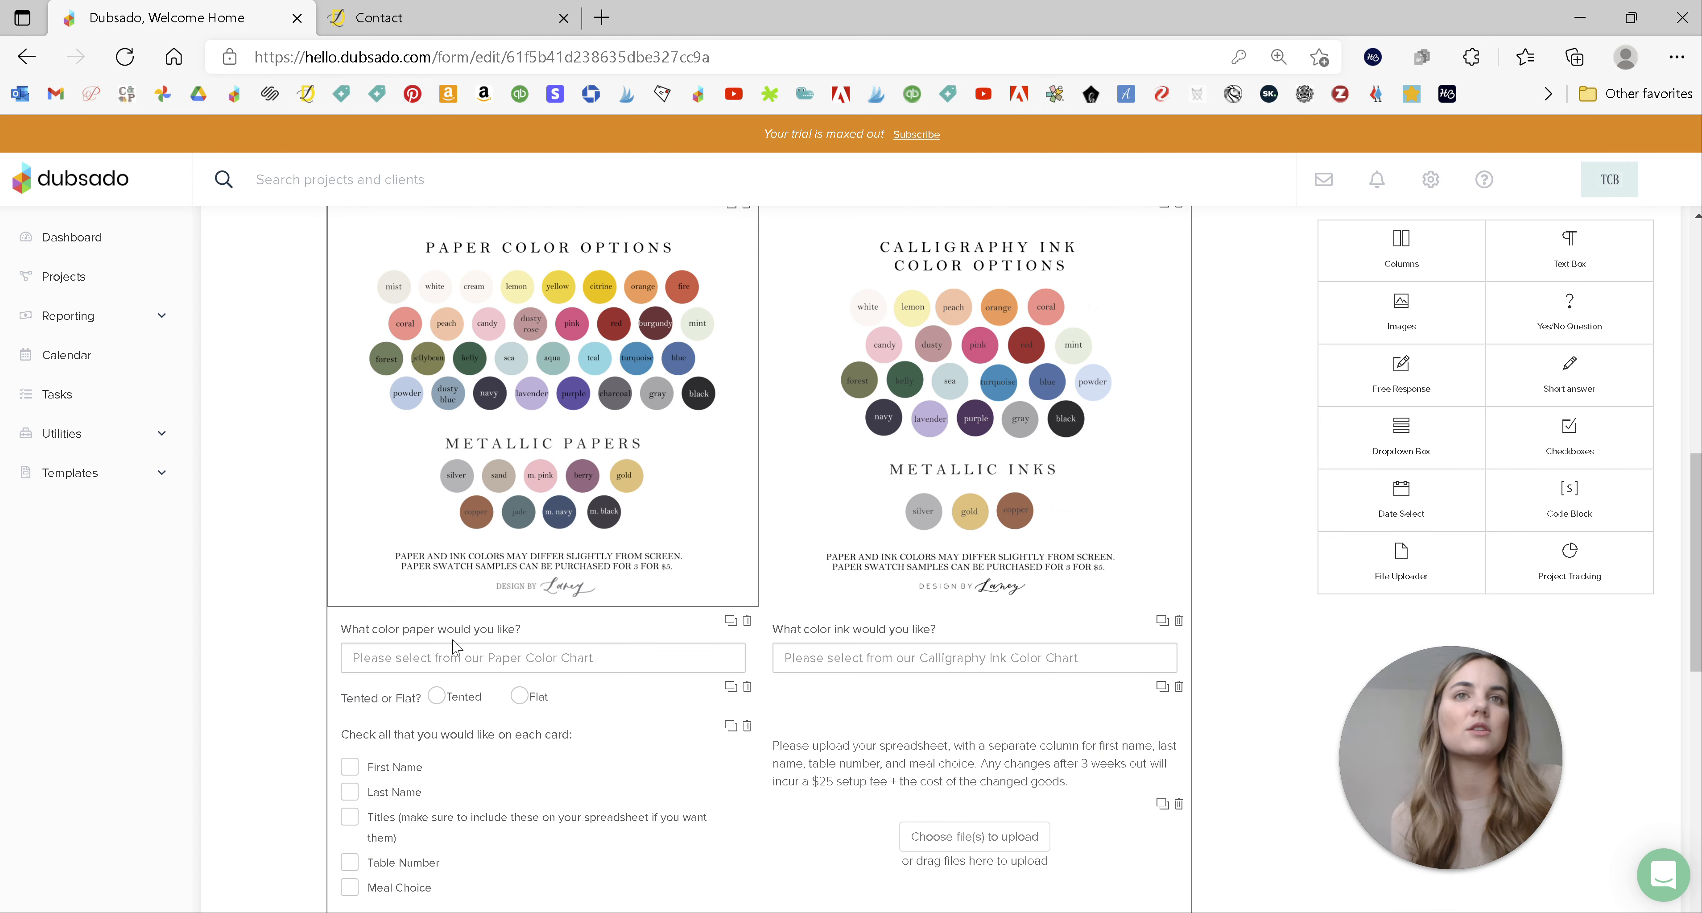
# Review the 8x10 Bar Sign, Menus, shipping address and File Uploader sections of the day-of items questionnaire
pyautogui.scroll(-10, 785, 438)
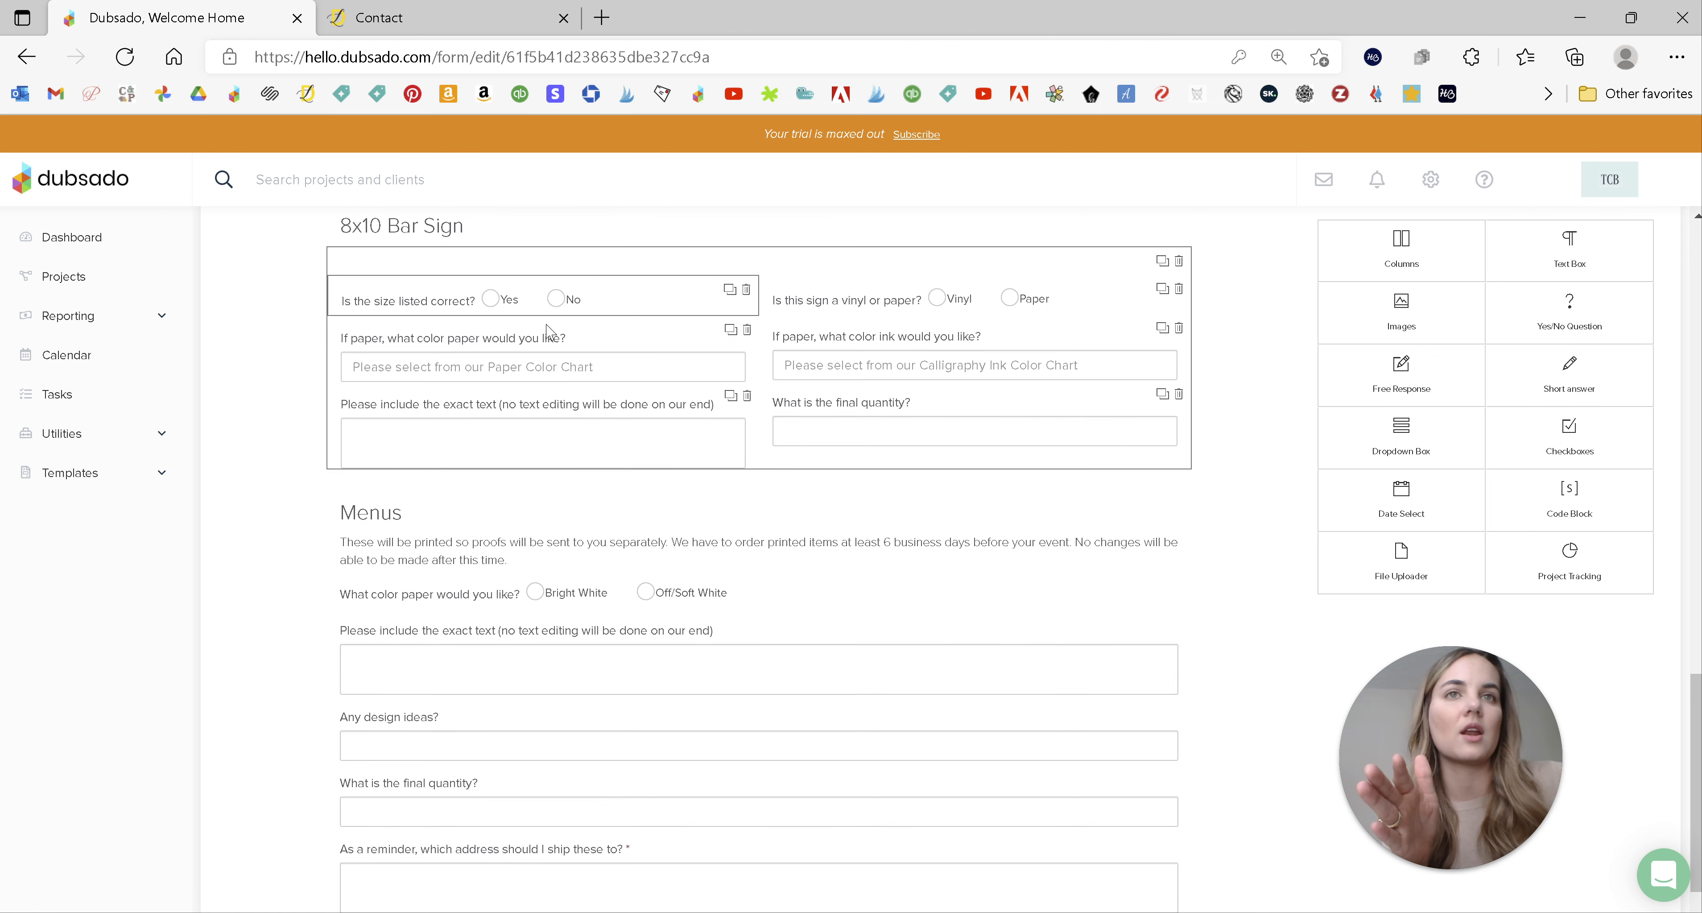
pyautogui.scroll(2, 594, 336)
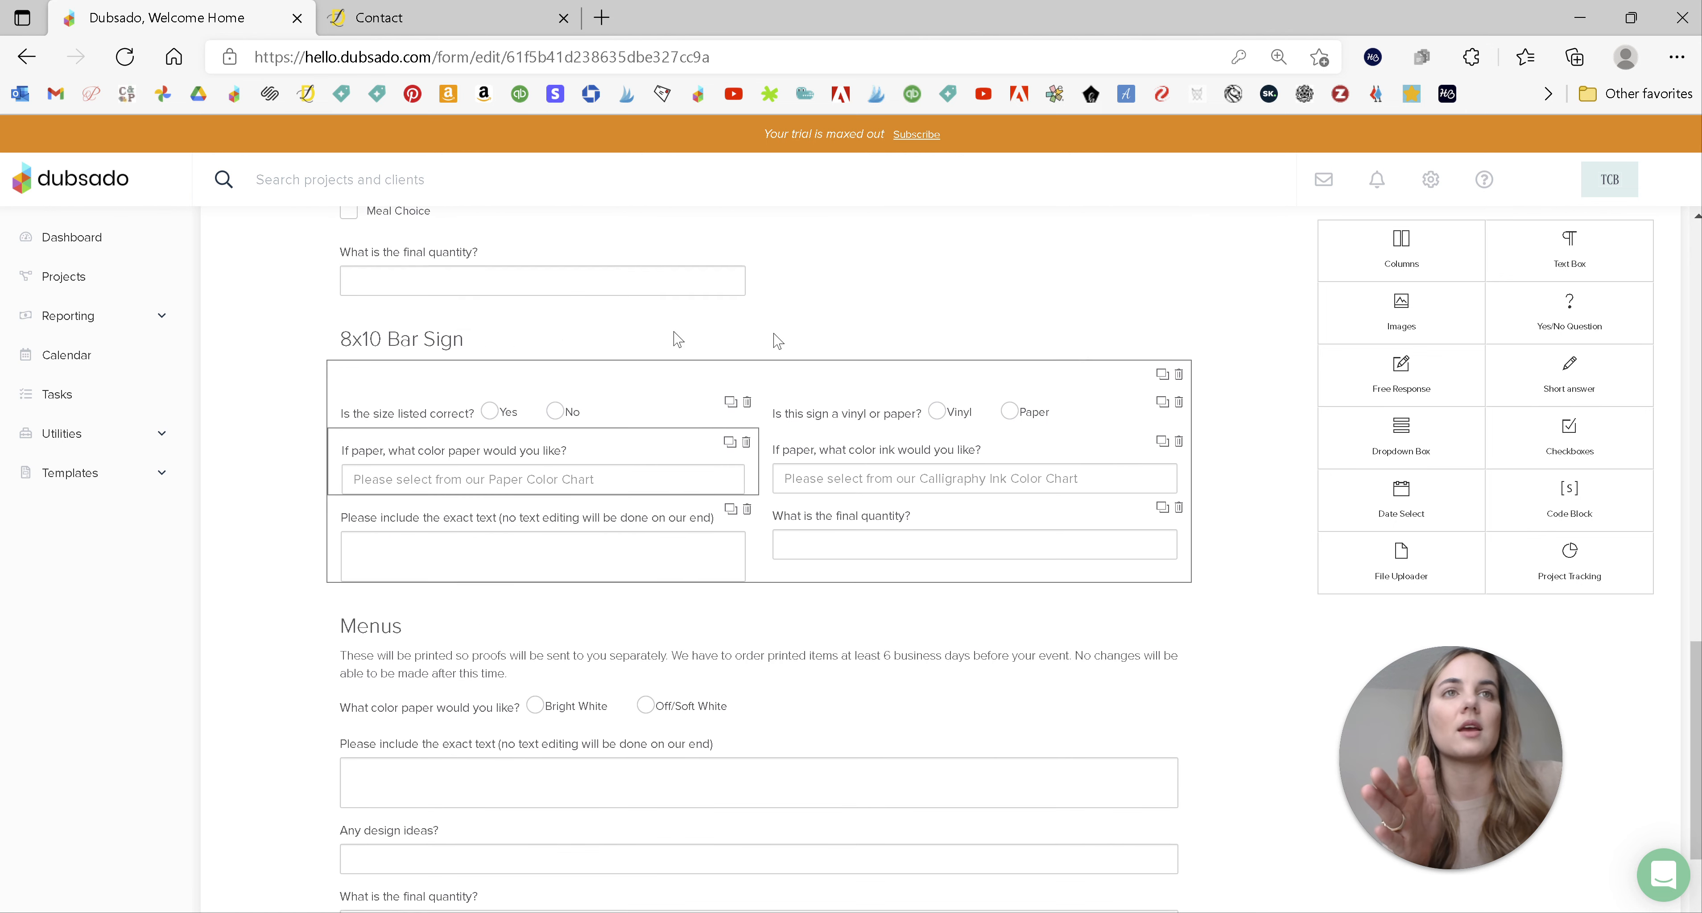
pyautogui.click(1163, 374)
pyautogui.scroll(-3, 606, 623)
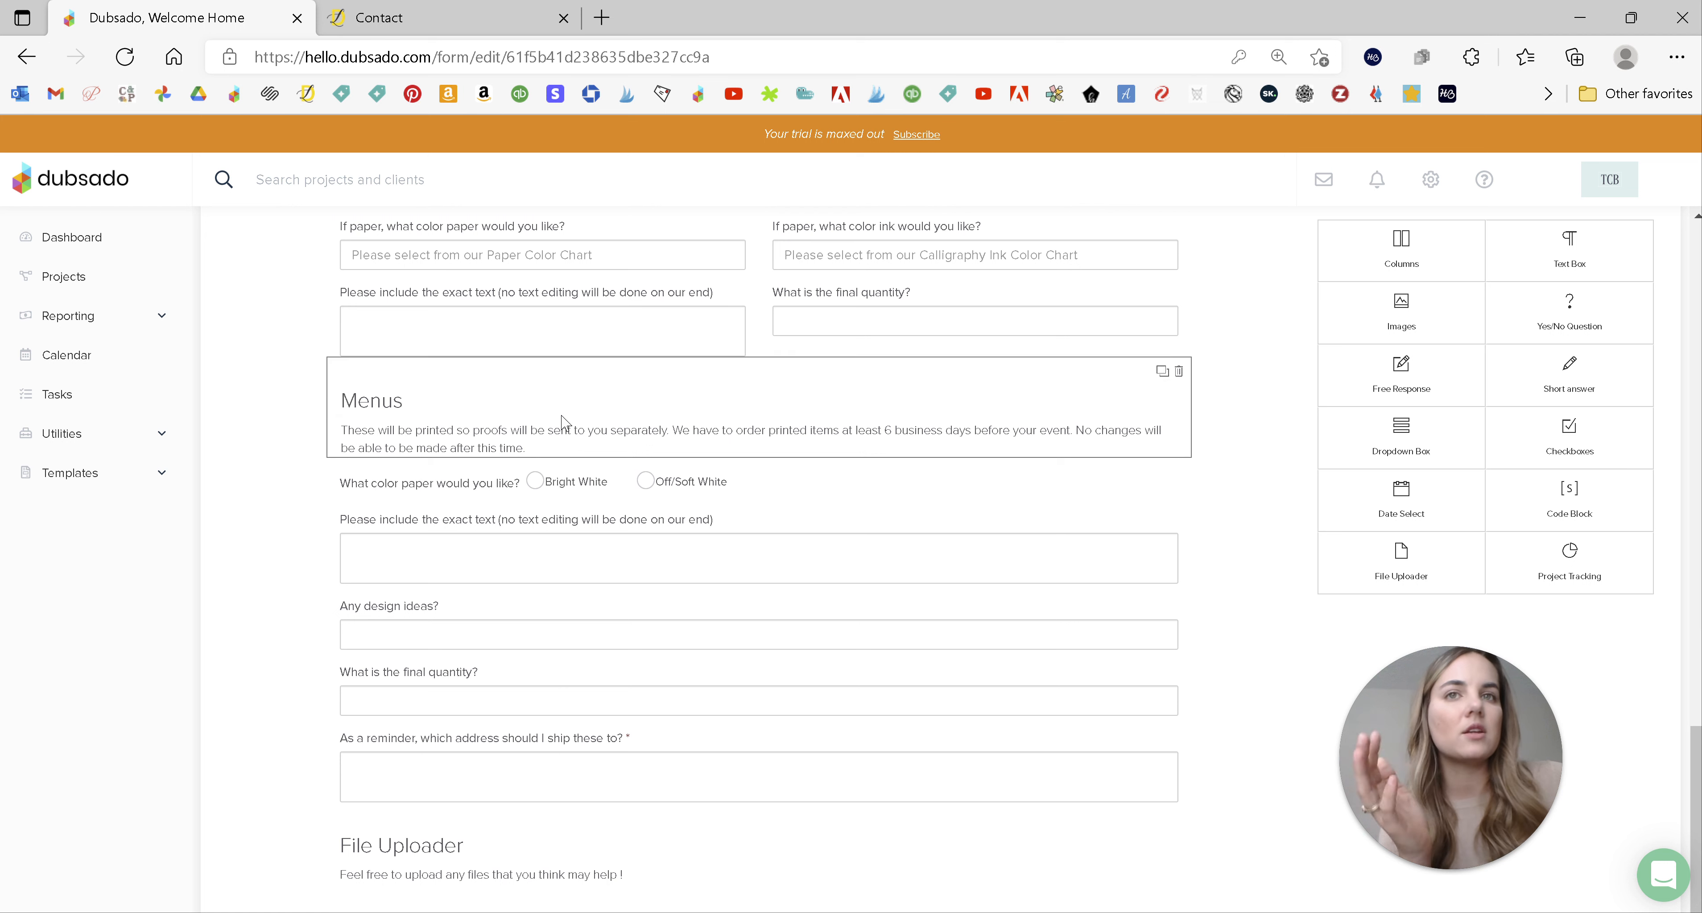
pyautogui.scroll(-1, 647, 588)
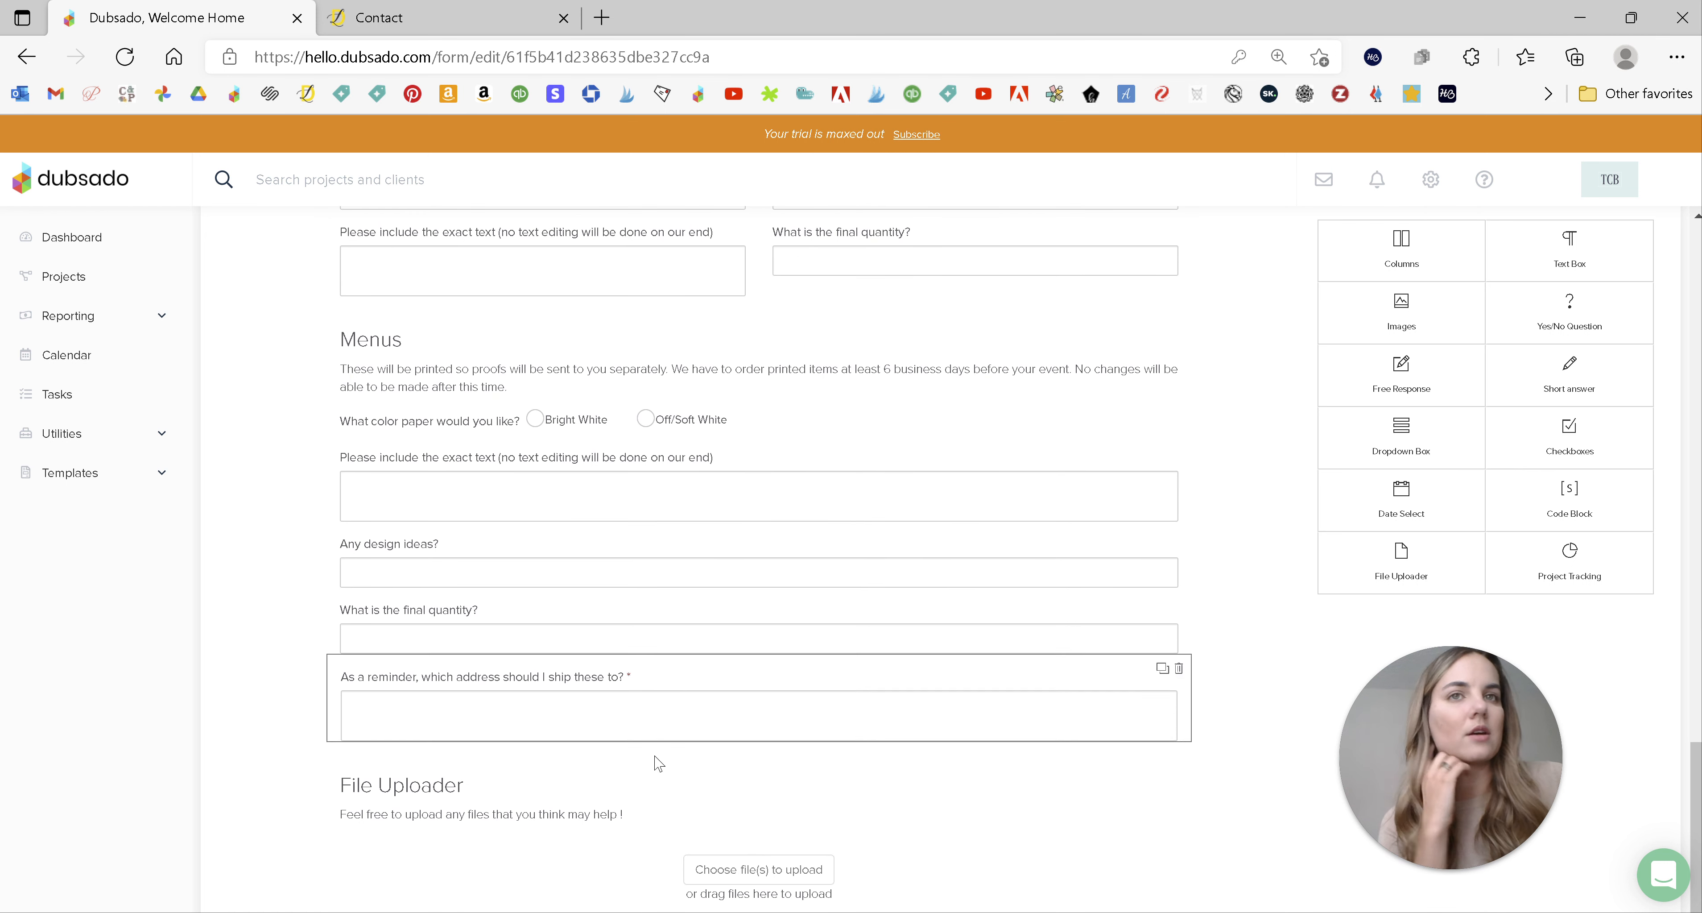
# Return to the form templates and open the Invitation Proof sub-agreement for editing
pyautogui.click(70, 473)
pyautogui.click(60, 552)
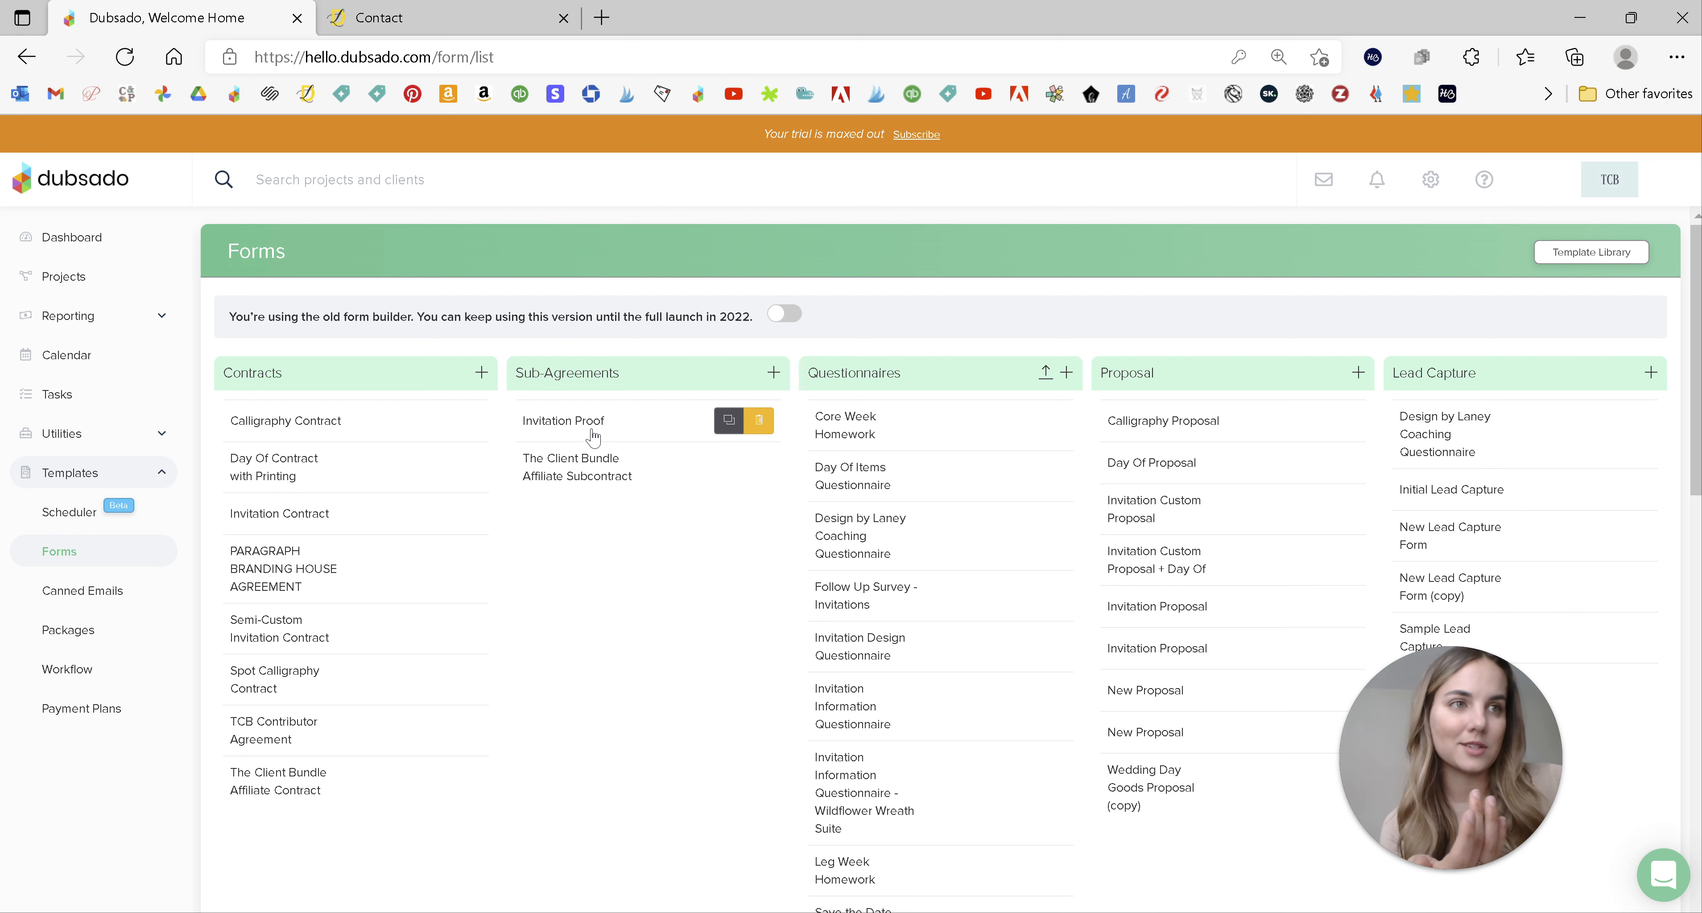
pyautogui.click(563, 421)
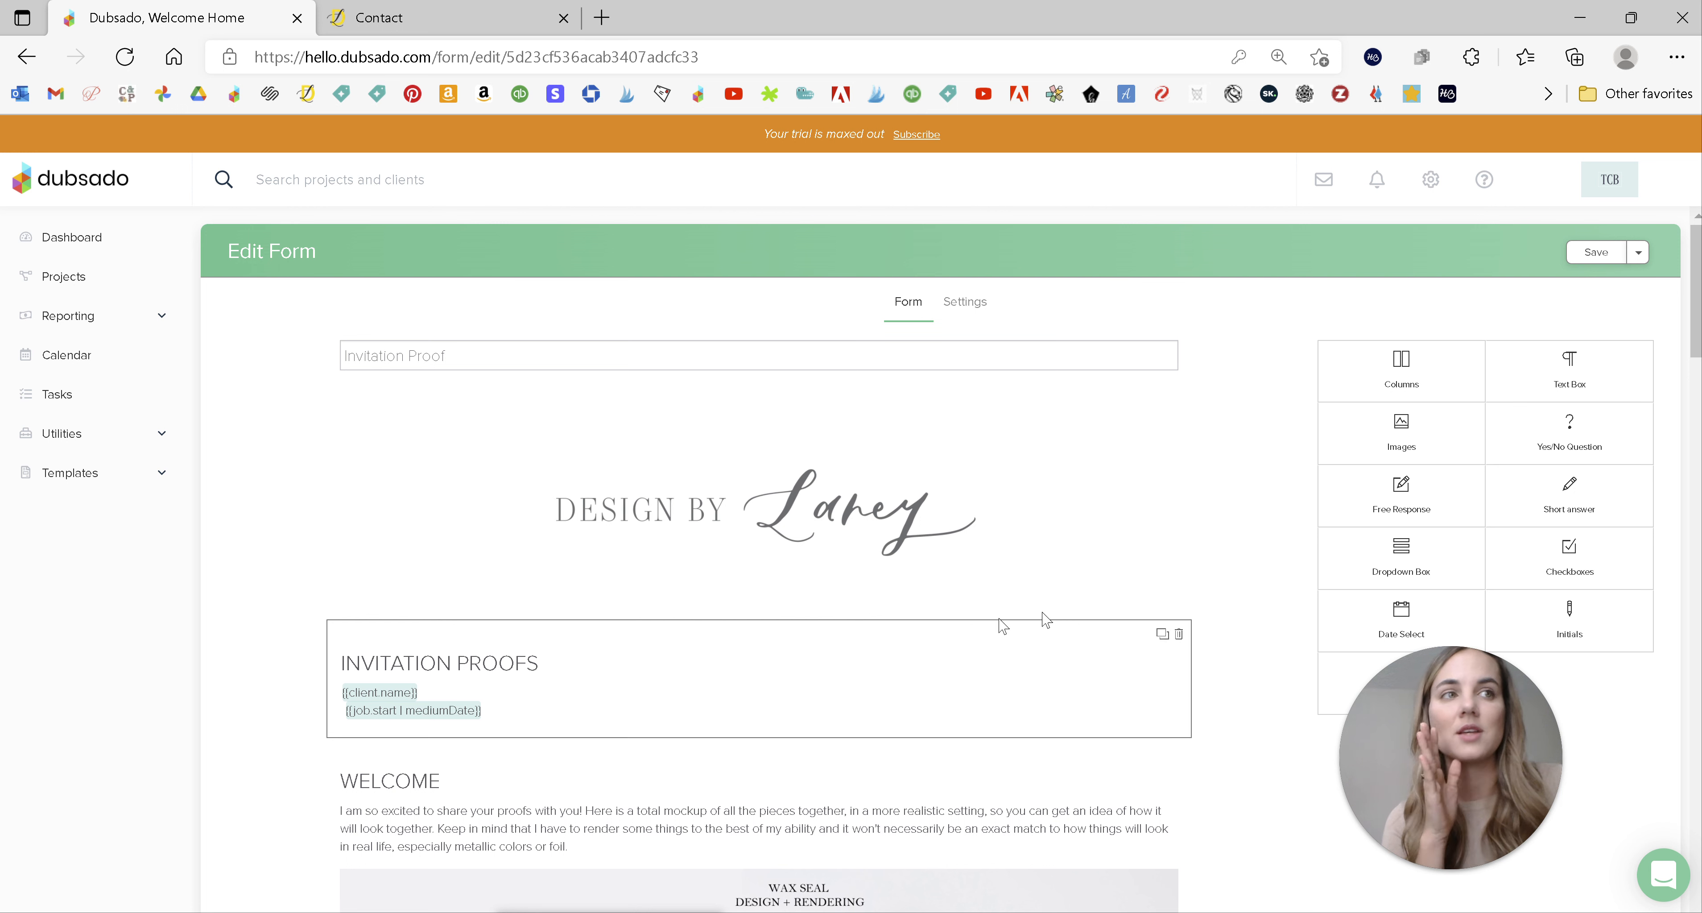
# Review the Invitation Proof form's production details, approval and change questions, address template note and signature area
pyautogui.moveTo(1497, 684); pyautogui.dragTo(1618, 716)
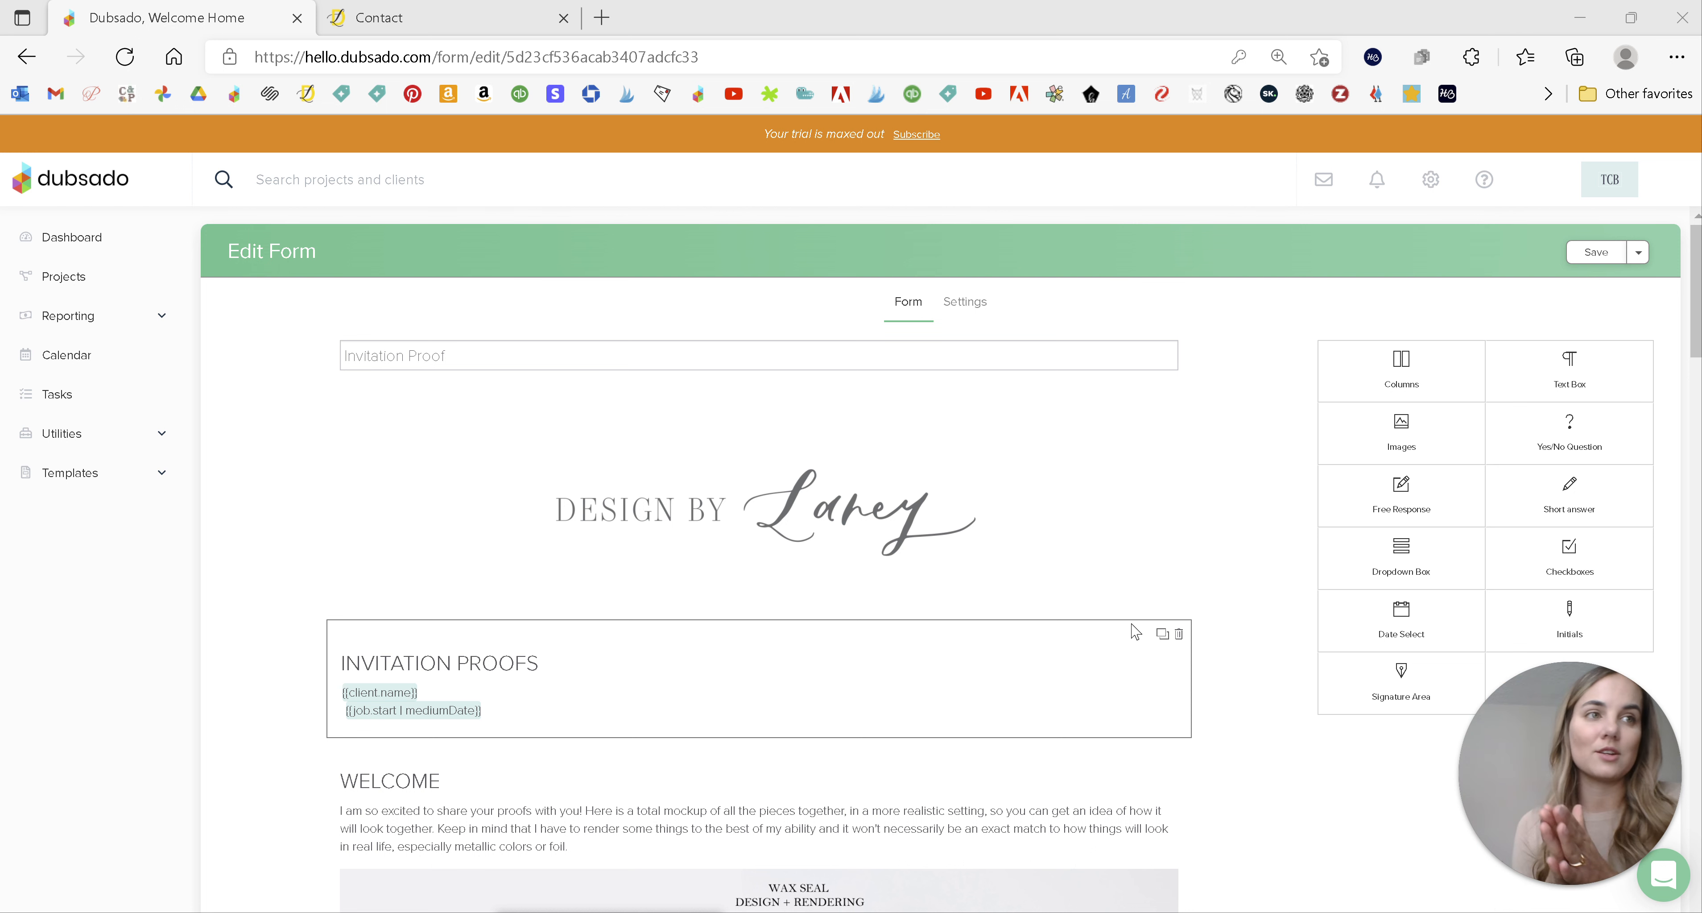
pyautogui.scroll(-20, 628, 439)
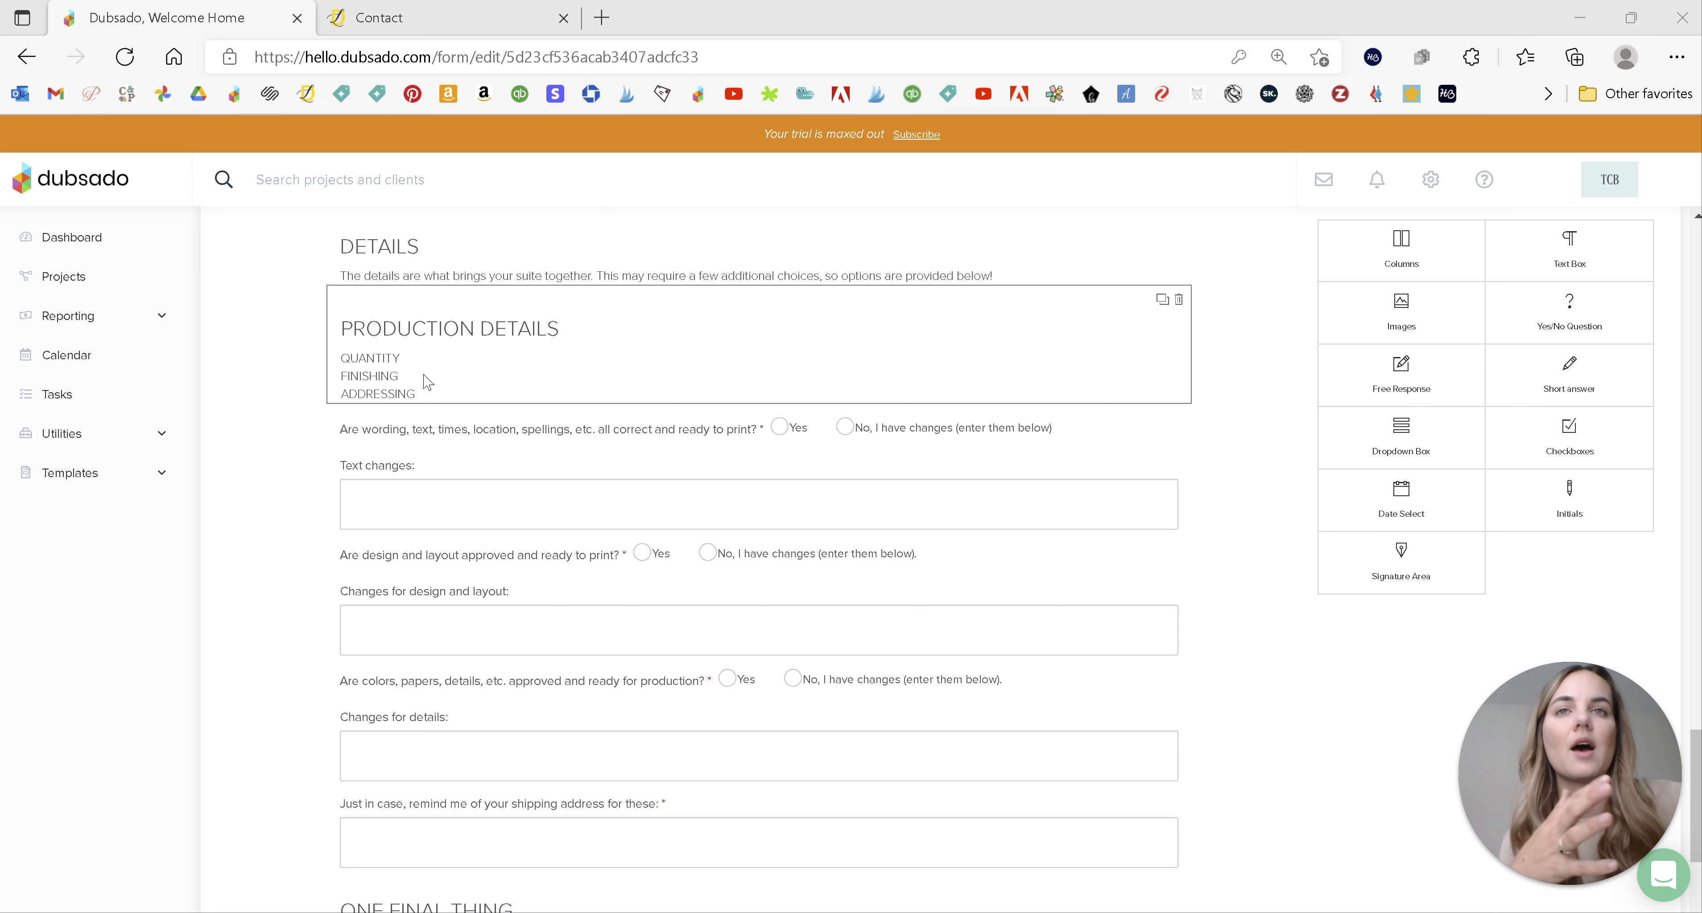
pyautogui.scroll(-7, 952, 613)
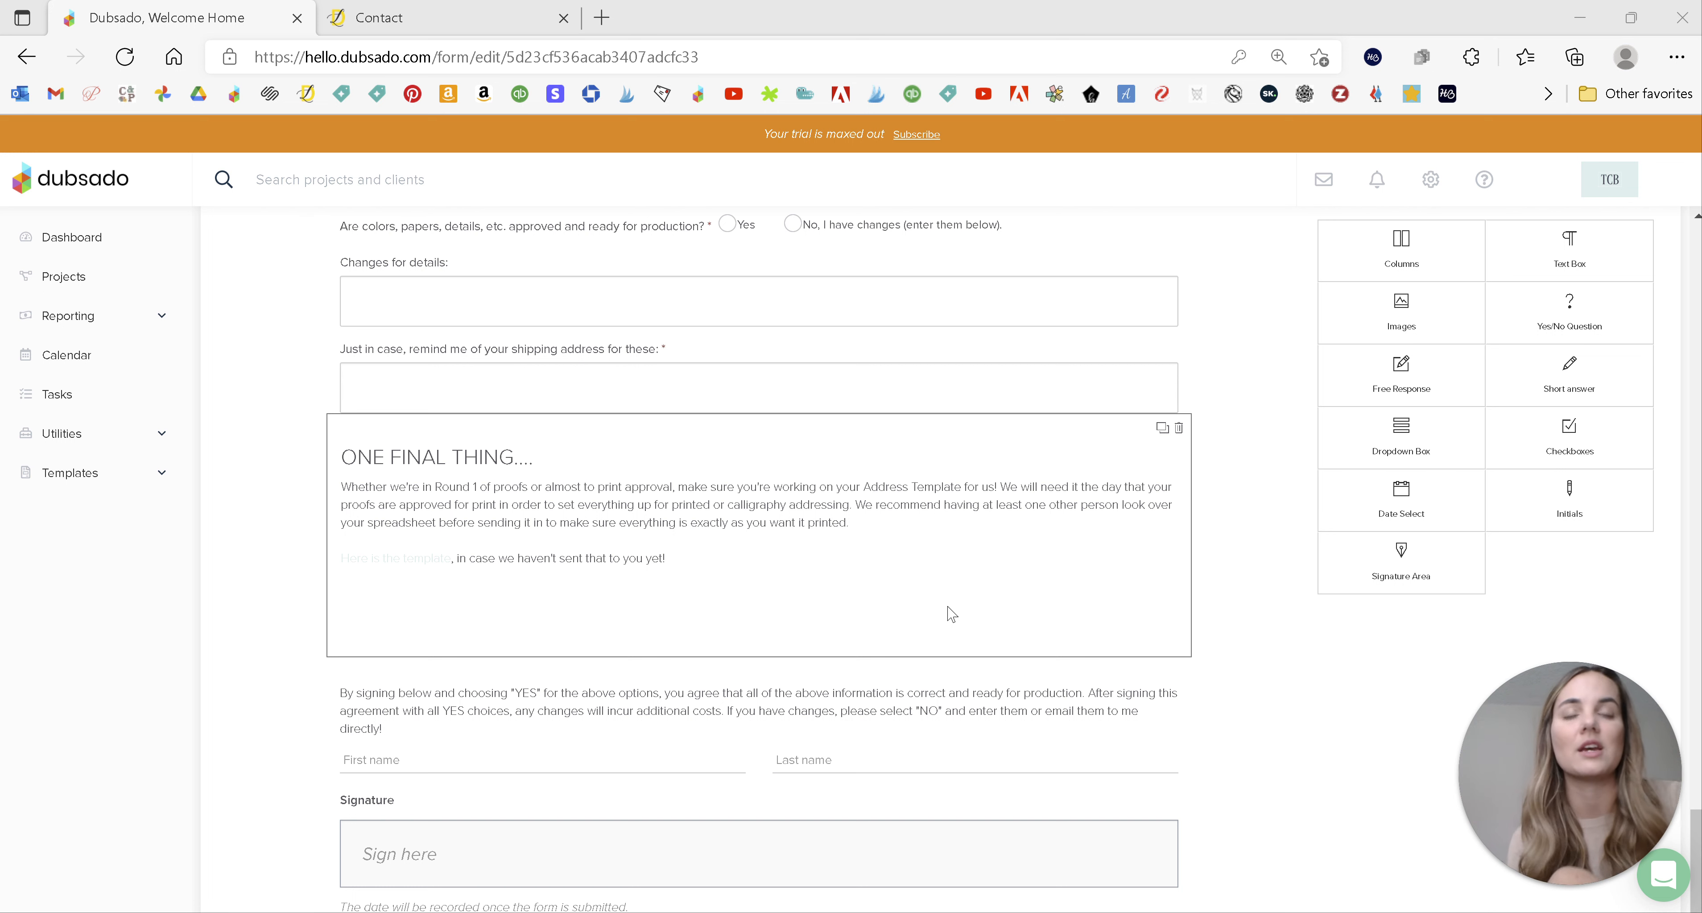